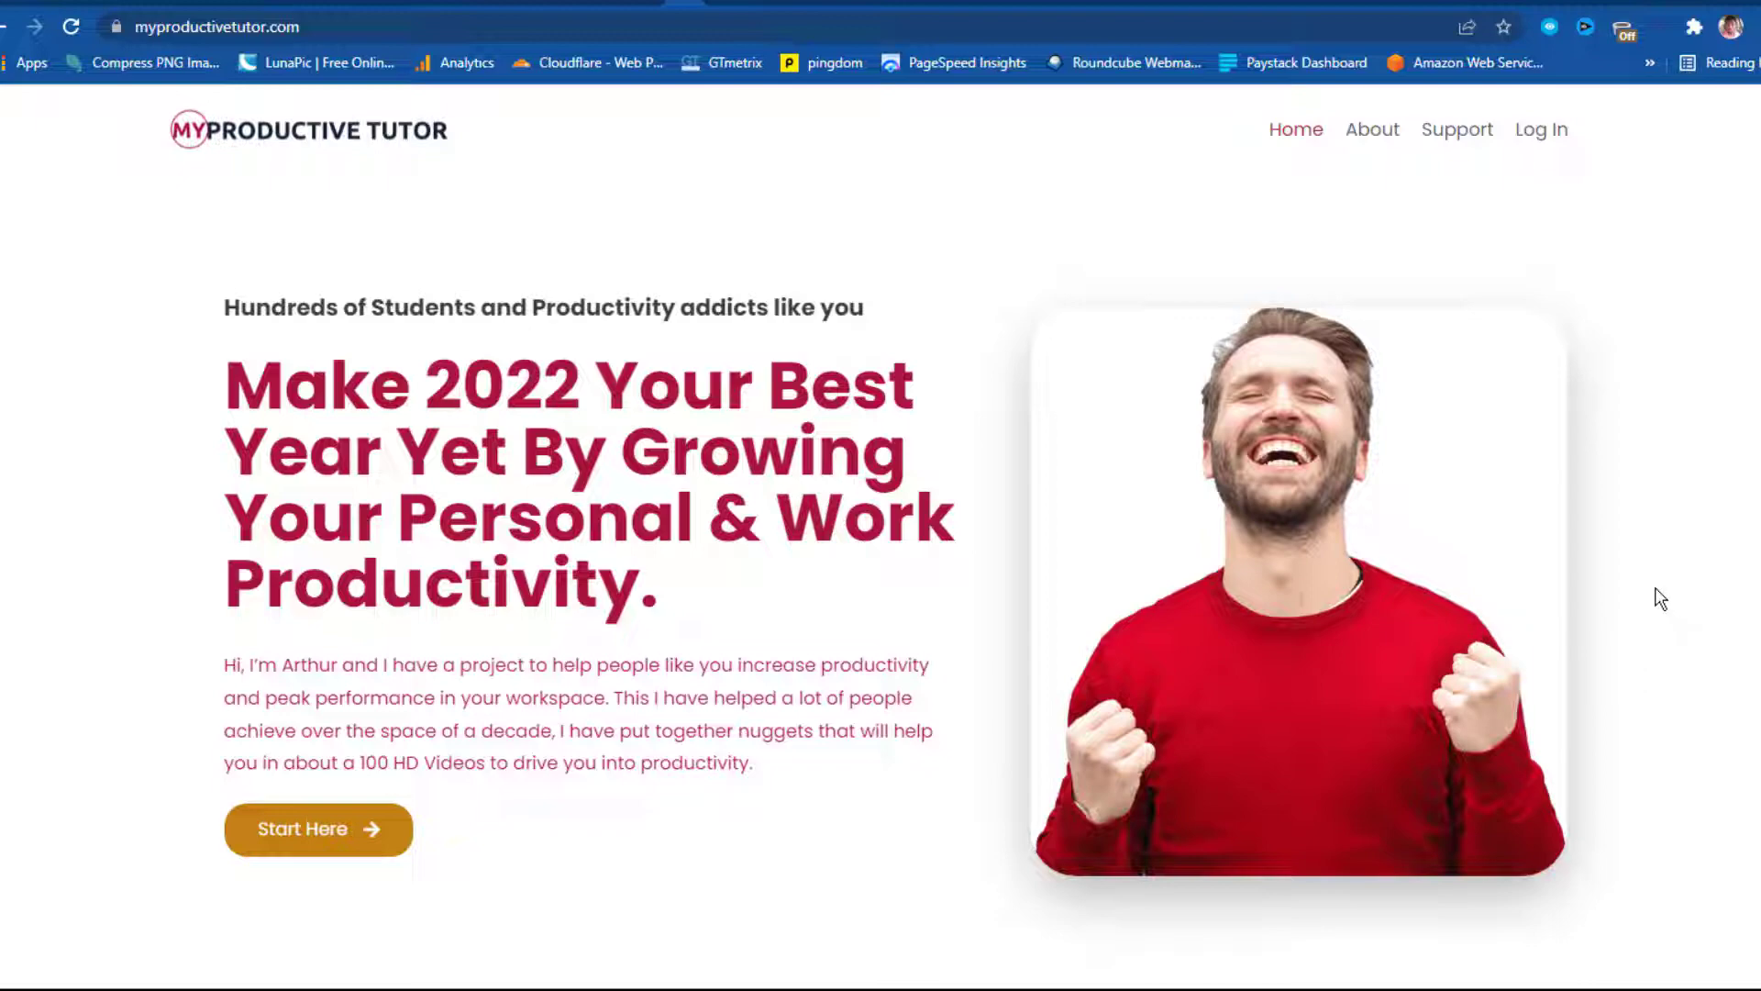
- Scroll down and back up through the site's home page
scroll(1660, 598, down, 5)
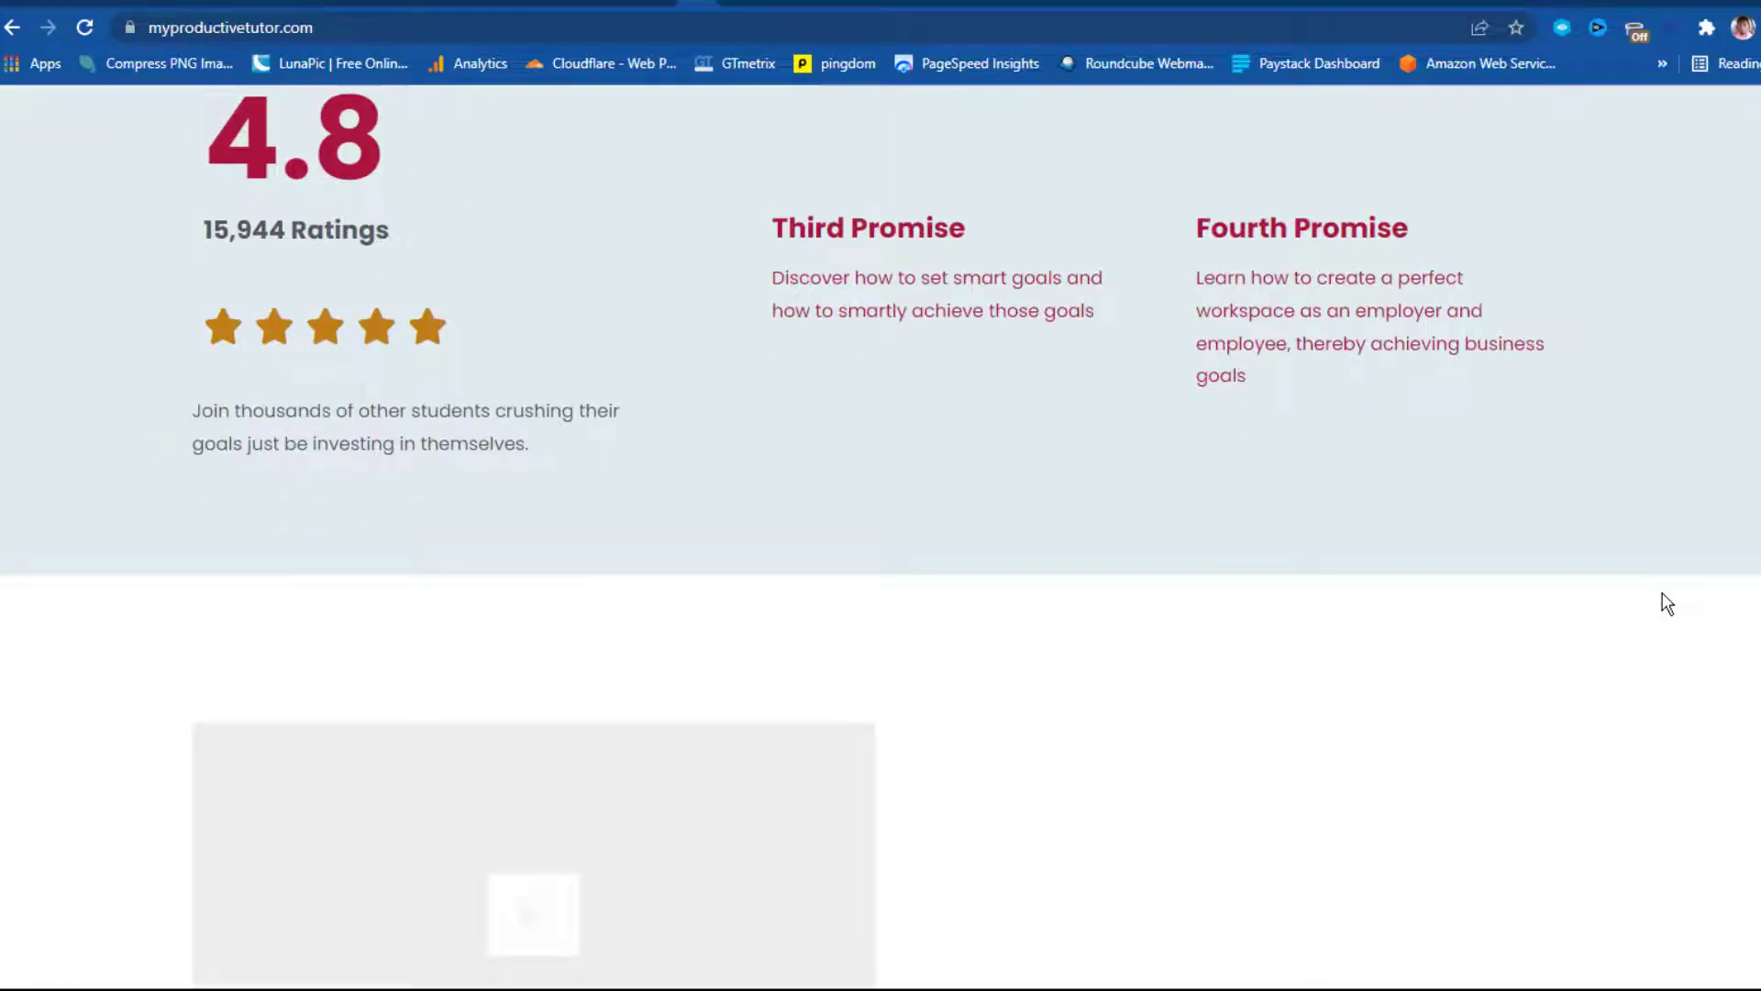
scroll(1666, 604, down, 7)
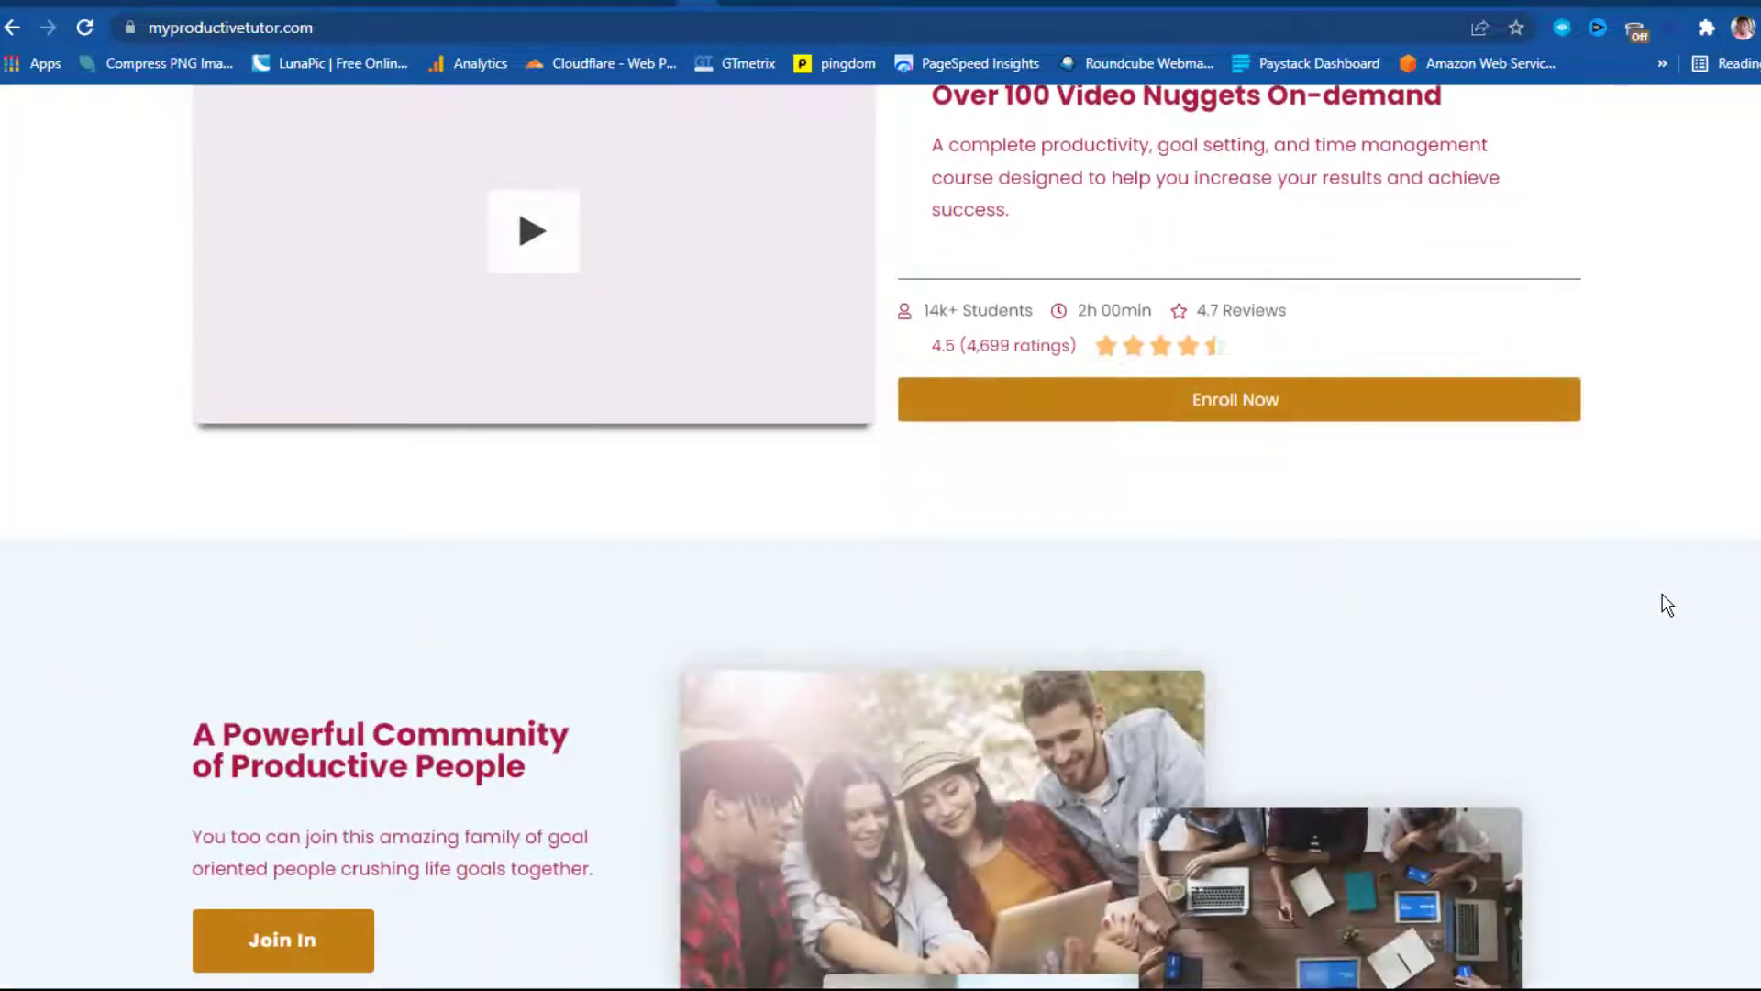
scroll(1468, 707, down, 8)
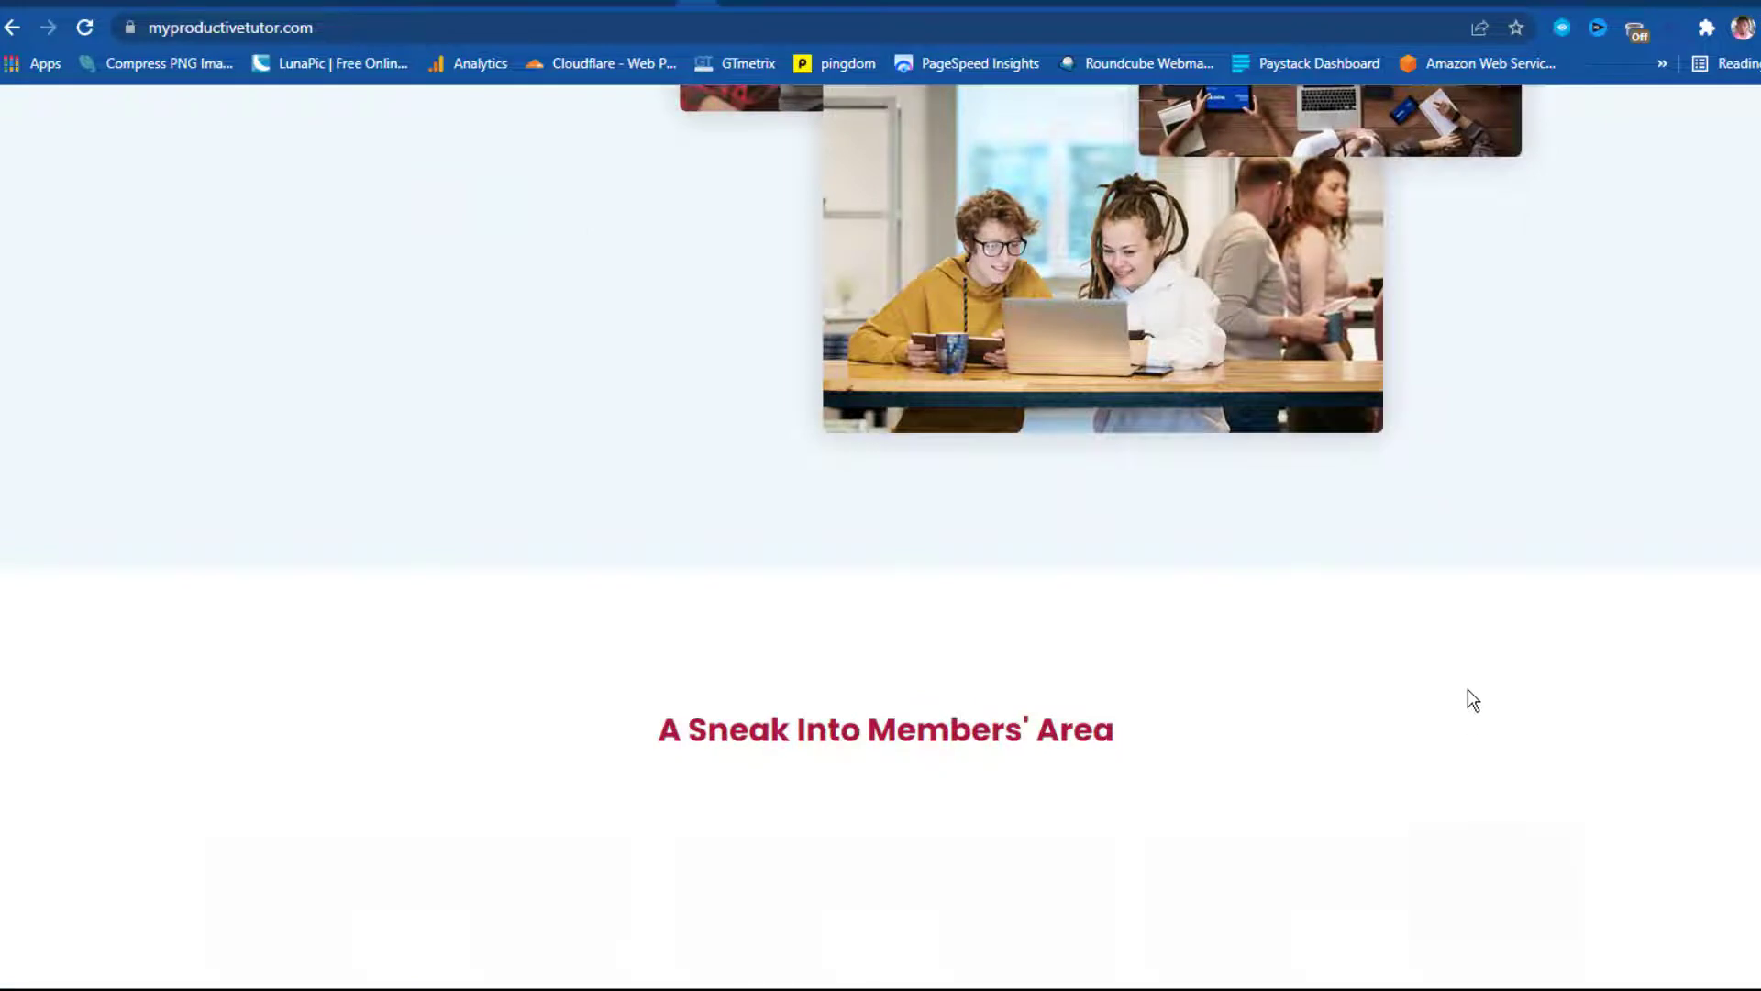
scroll(1475, 688, down, 4)
scroll(1480, 686, down, 5)
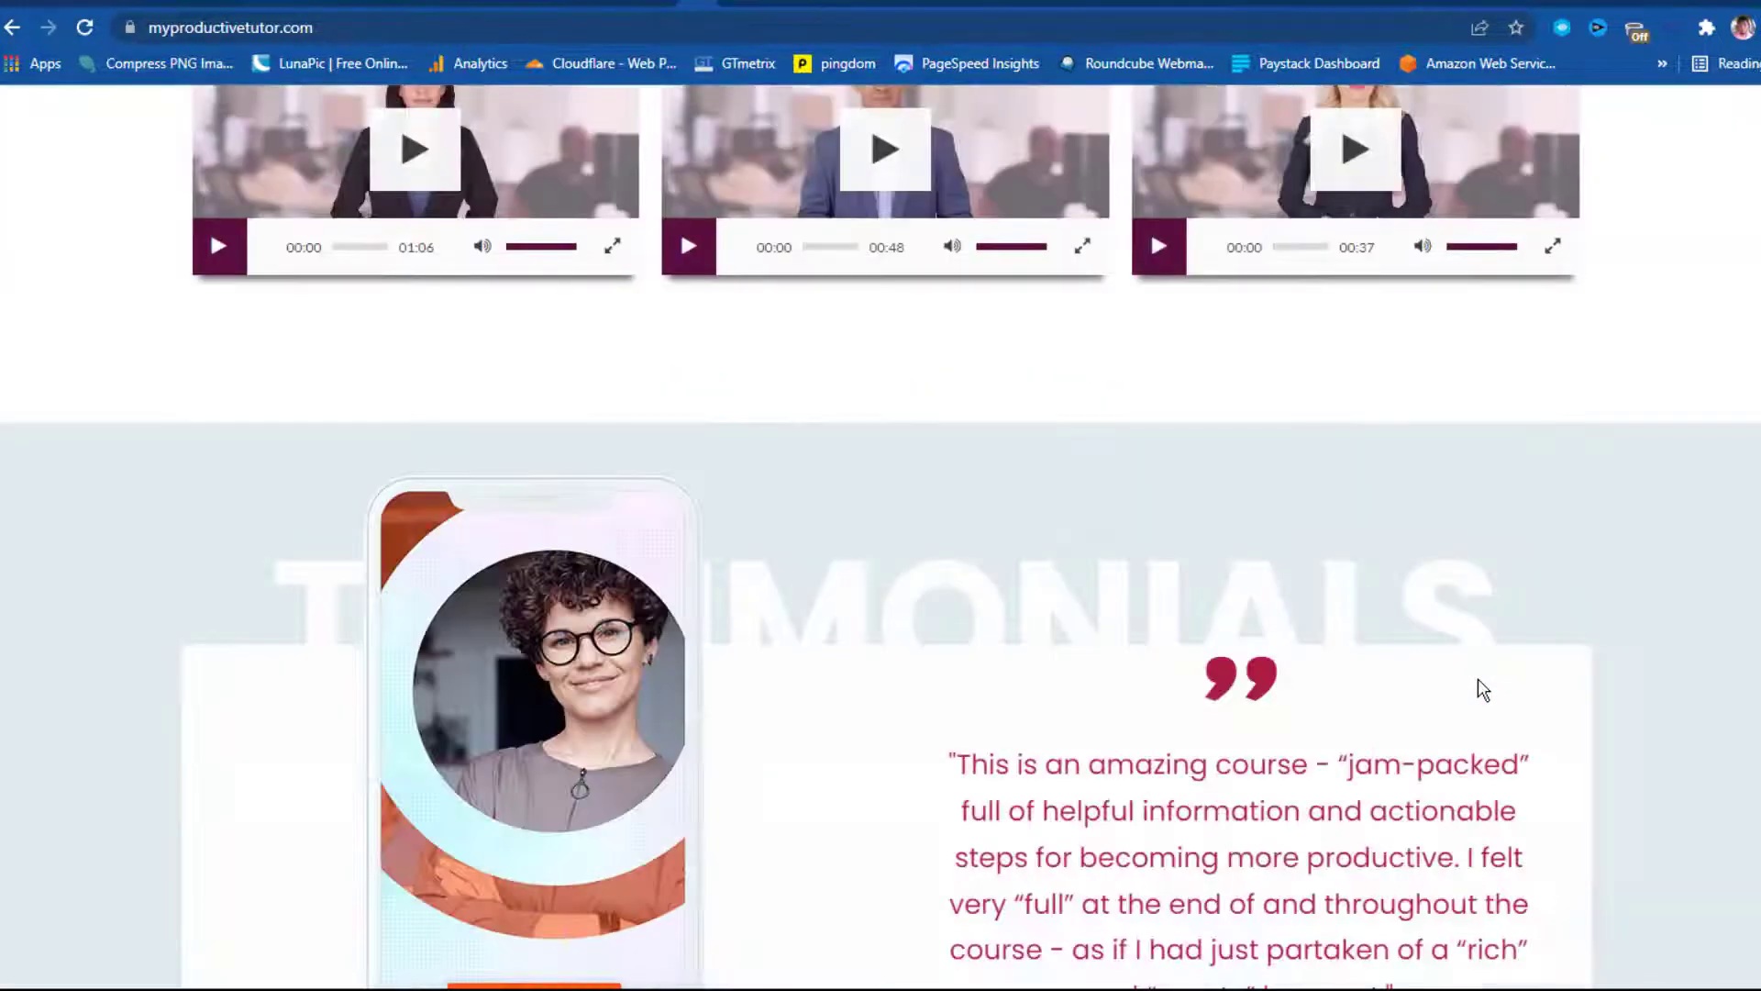
scroll(1478, 684, down, 8)
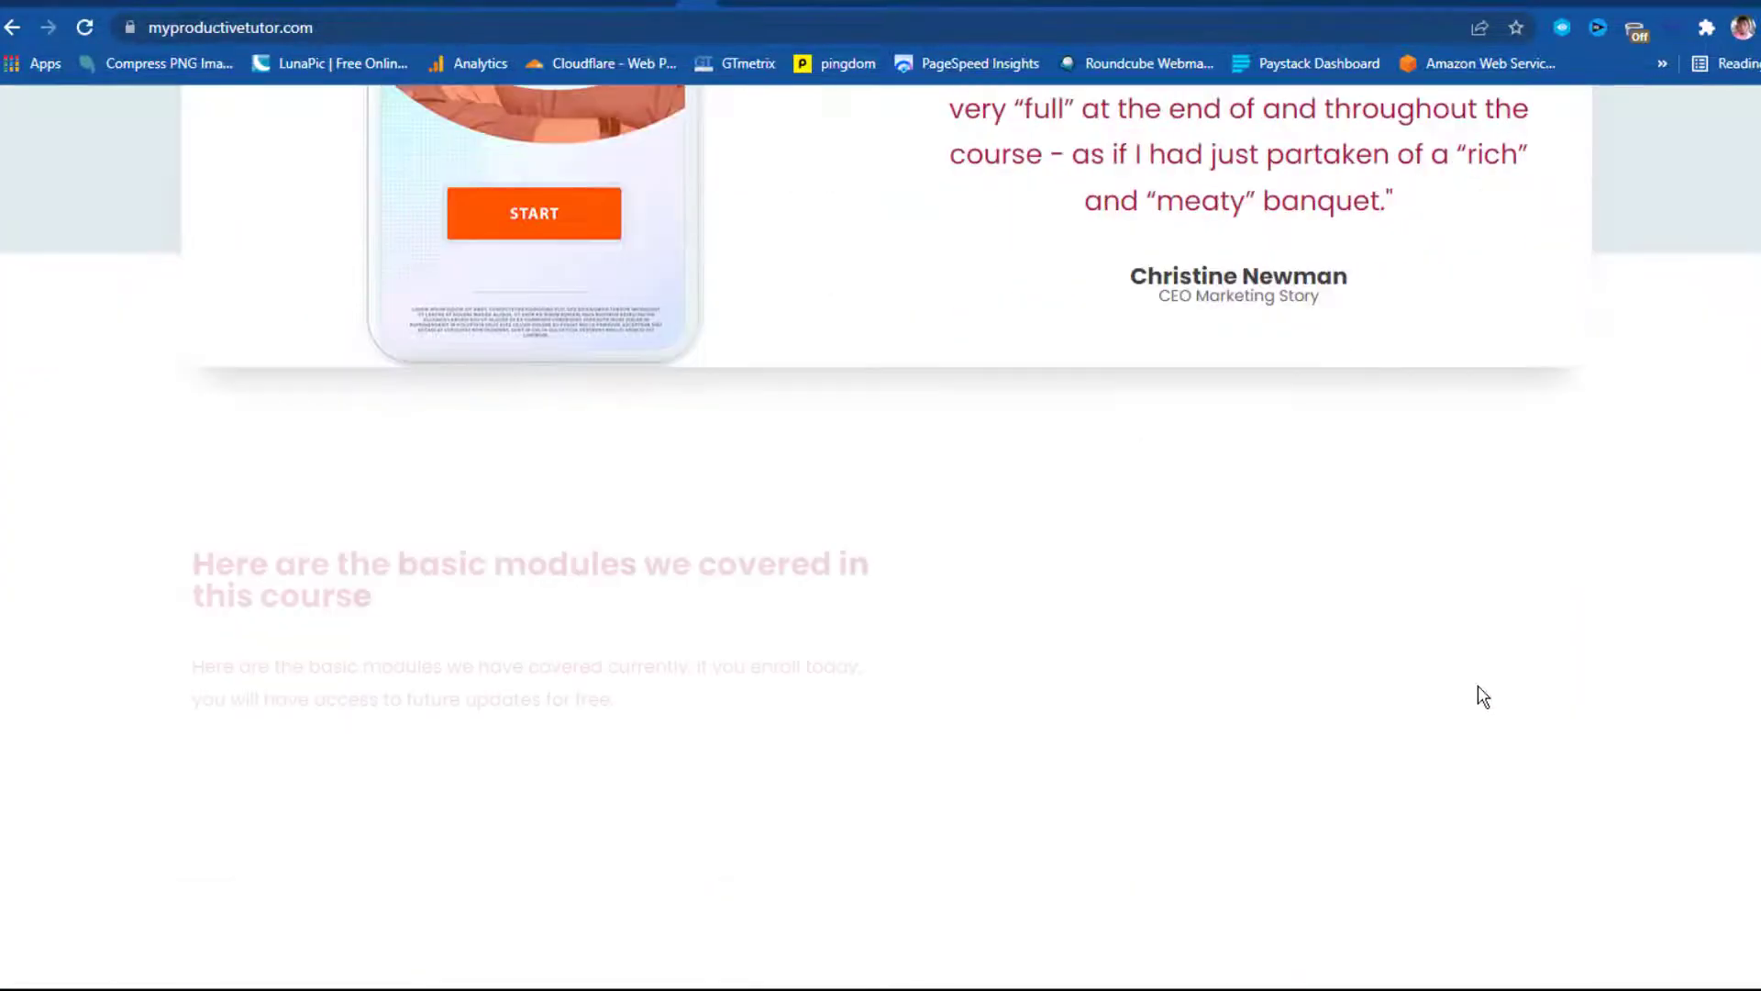
scroll(1483, 697, down, 10)
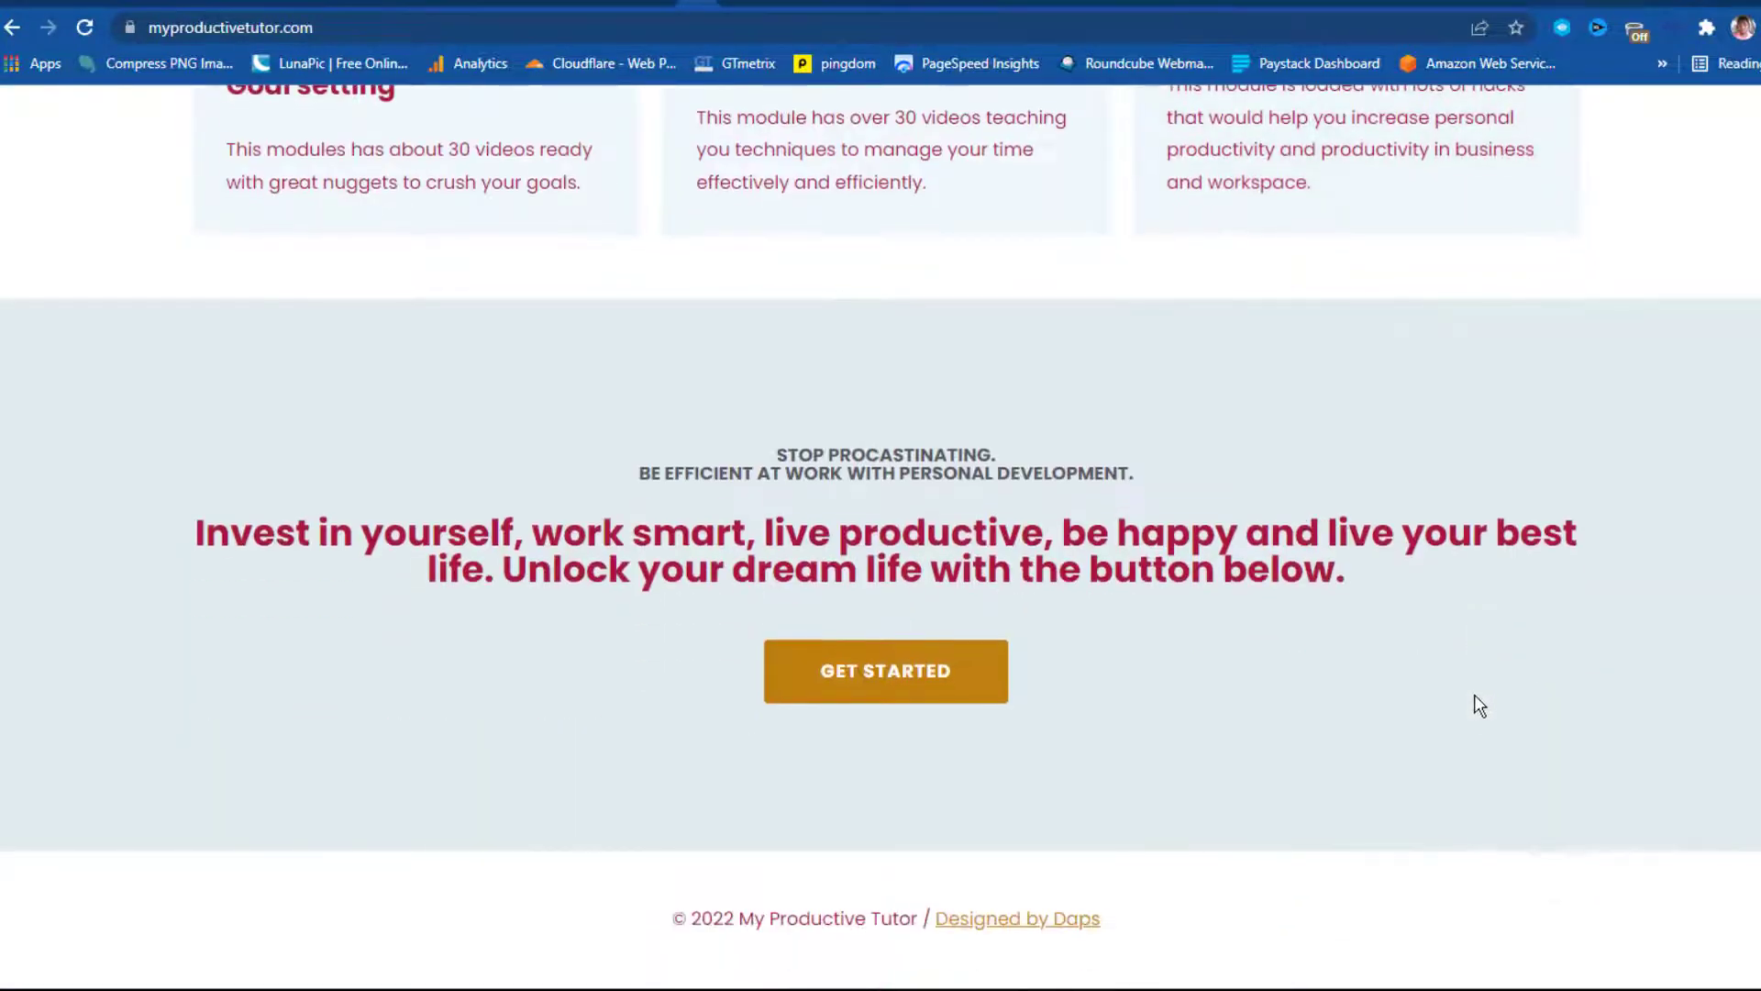
scroll(1468, 702, up, 15)
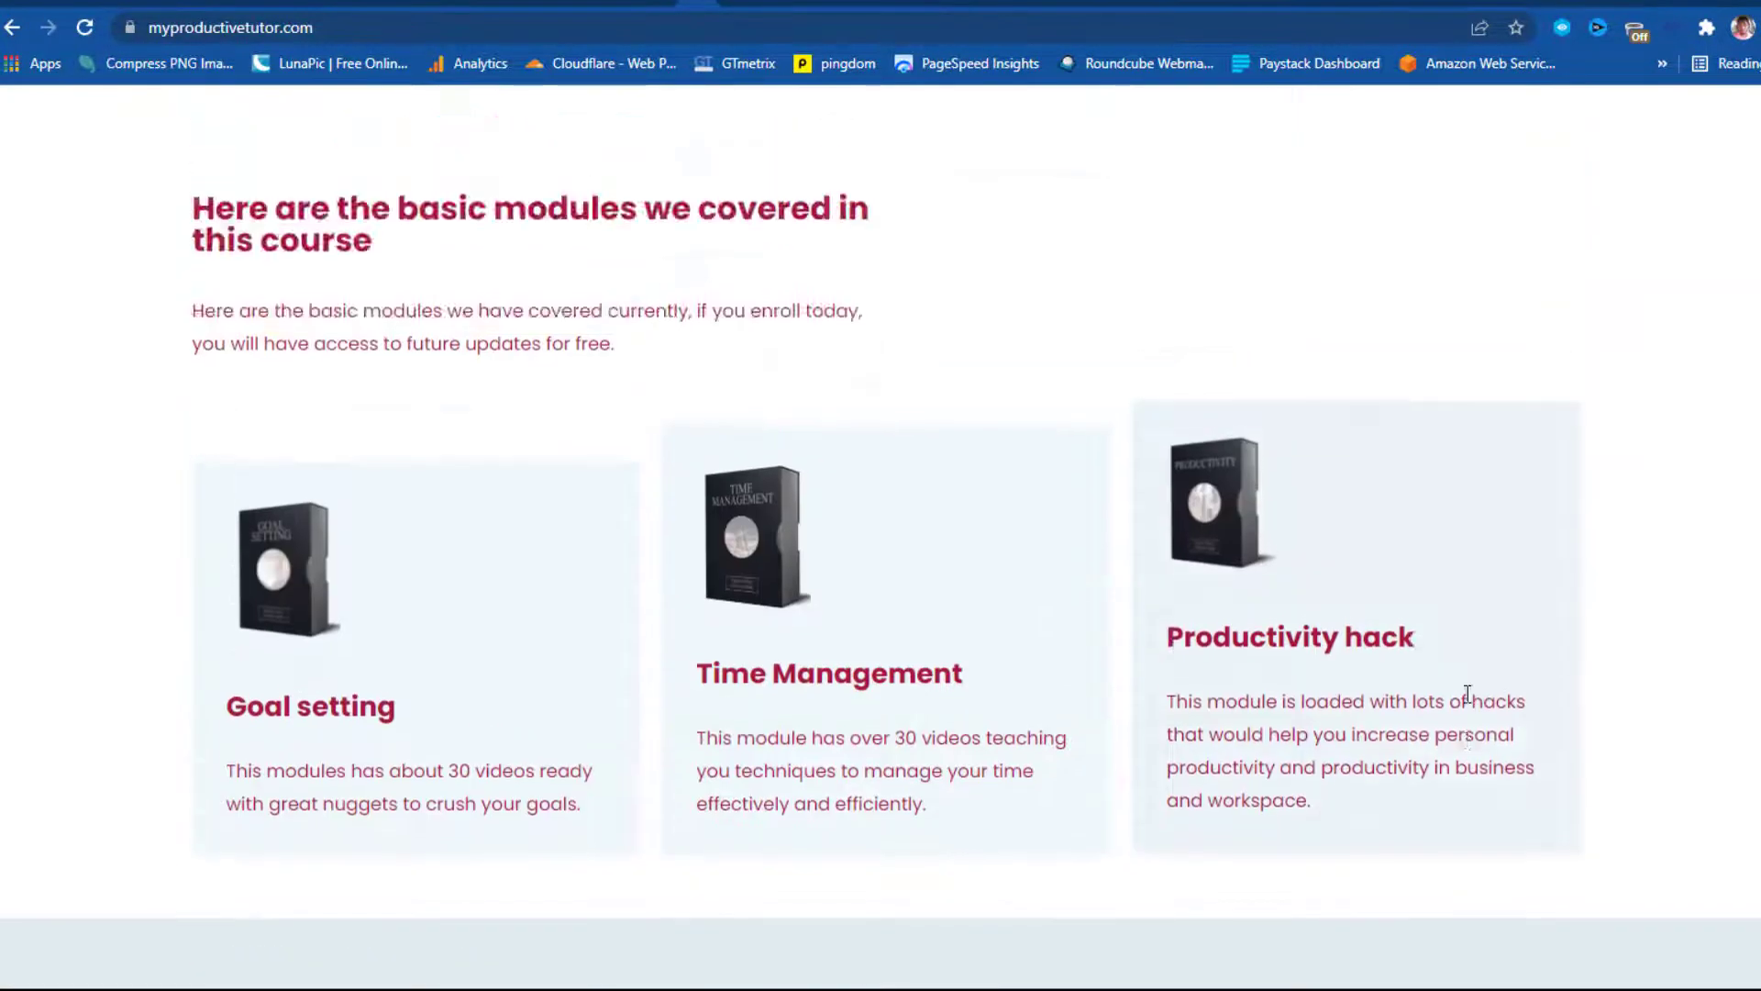
scroll(1465, 677, up, 15)
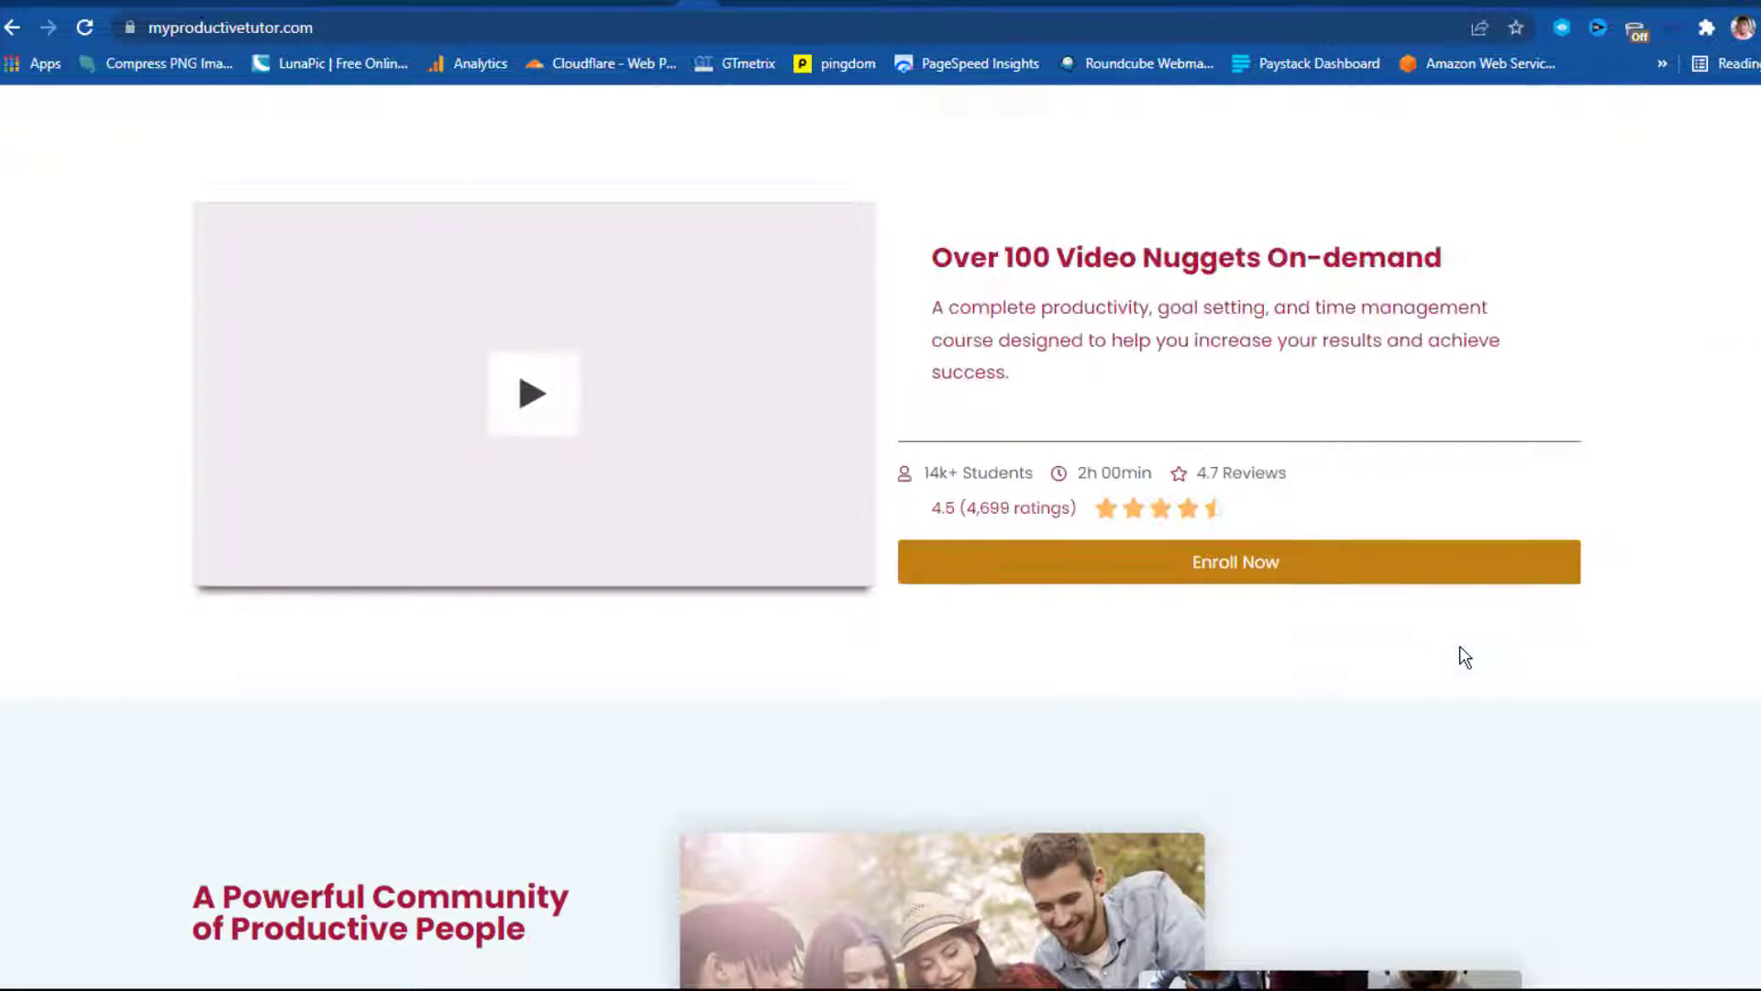
scroll(1615, 652, up, 10)
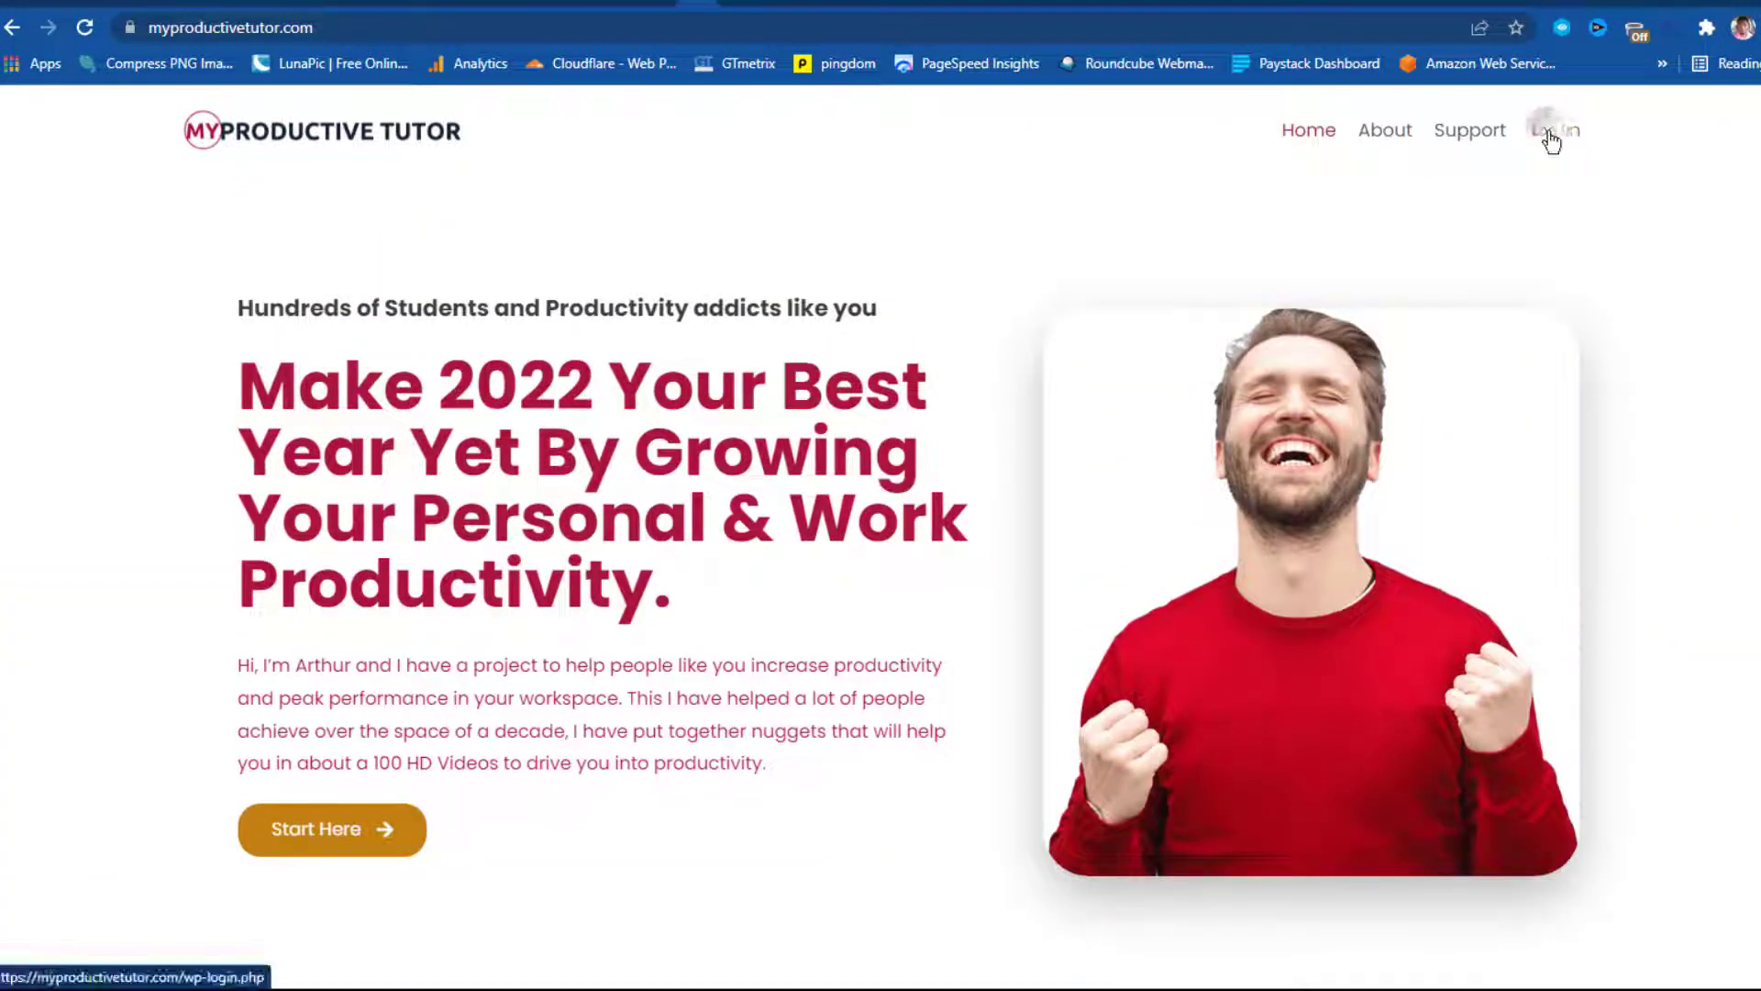
- Try the site's login and course checkout pages, which return 404, returning home each time
click(1548, 131)
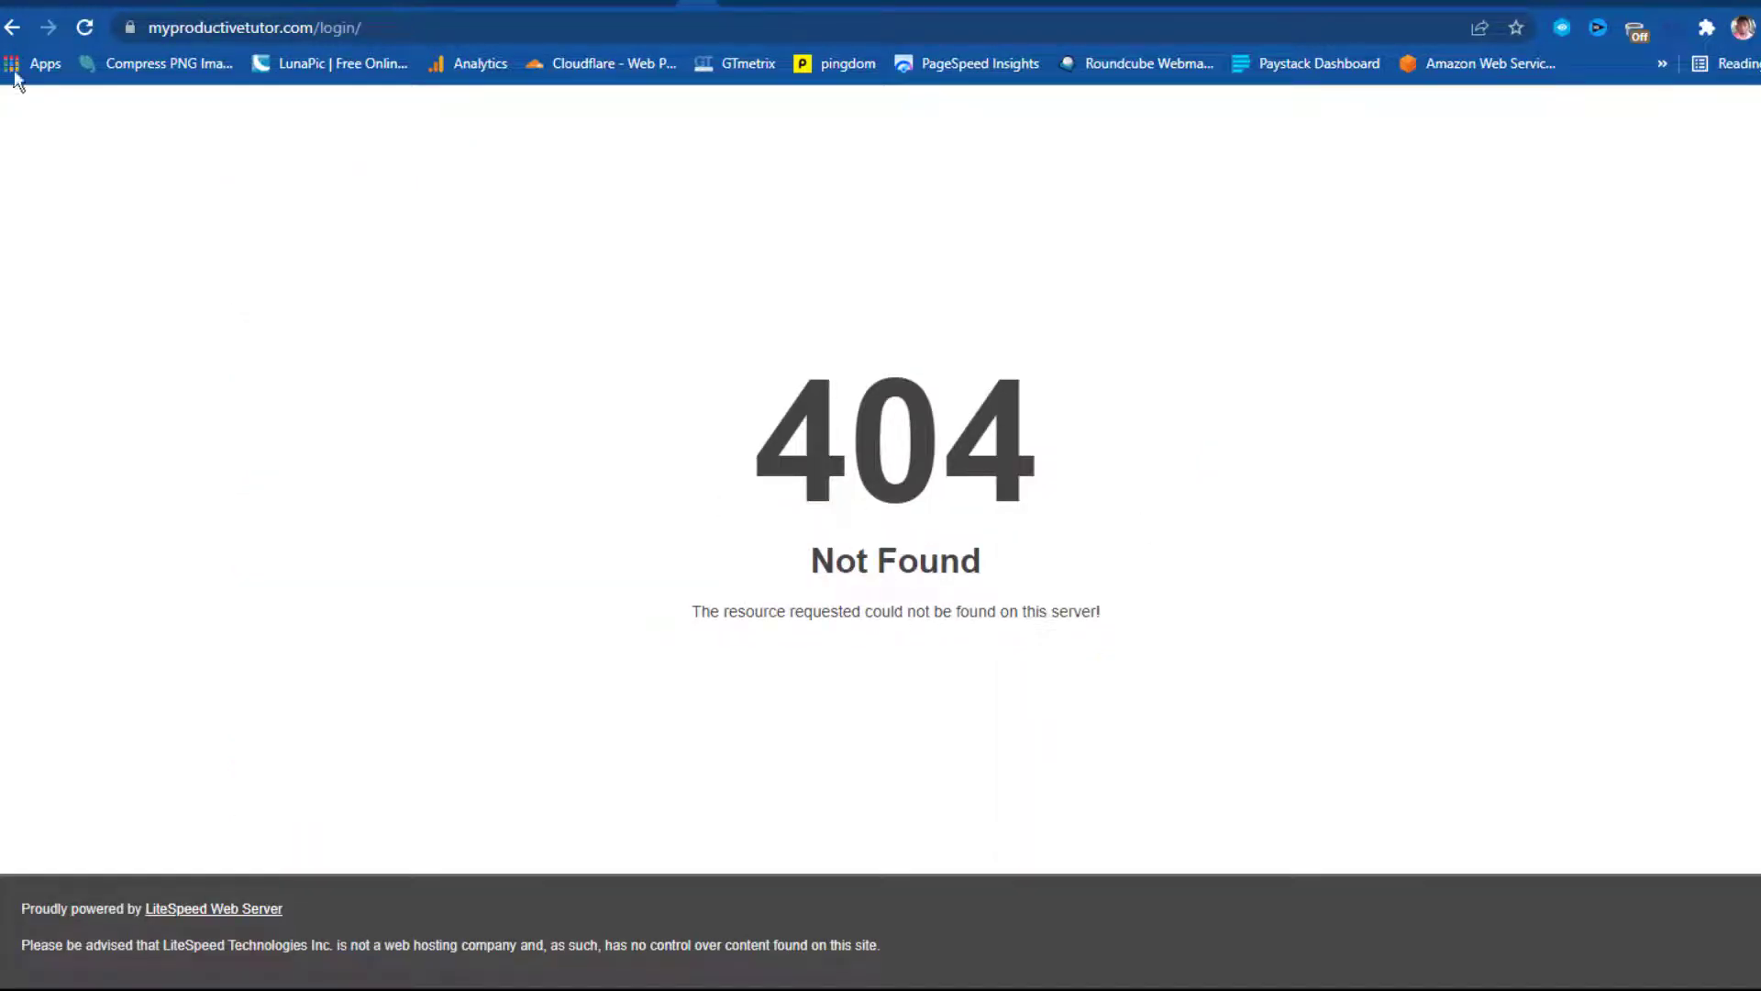
click(11, 28)
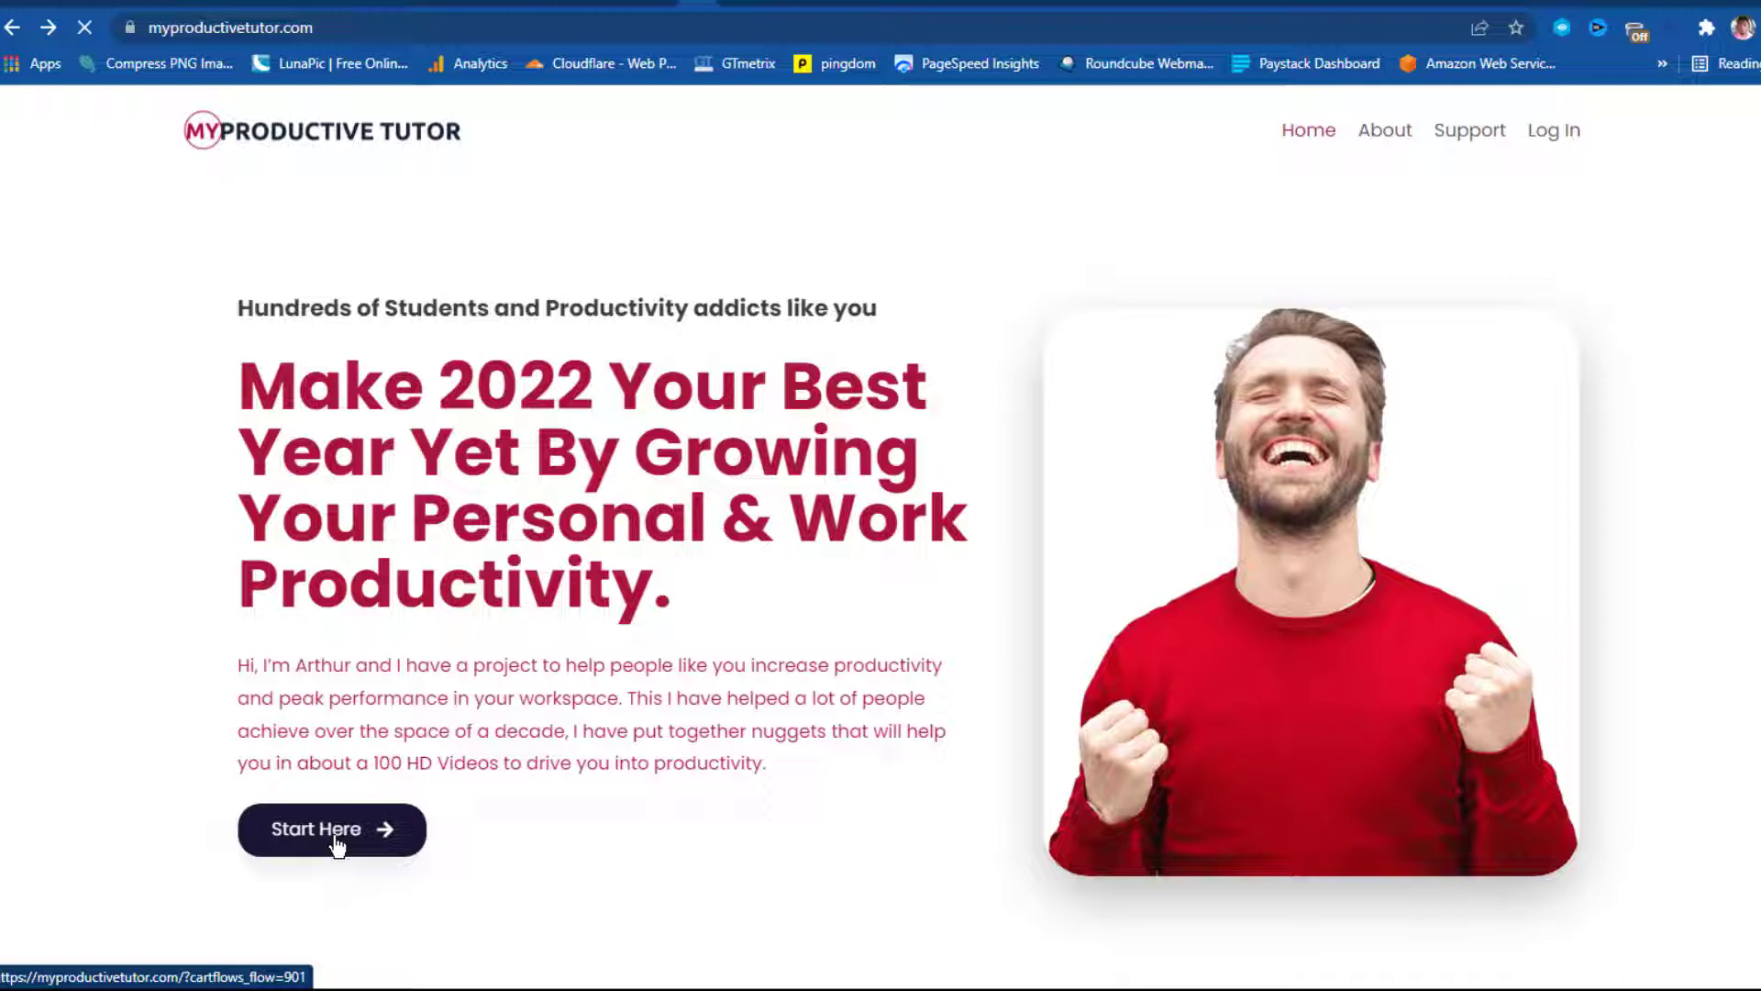
click(331, 847)
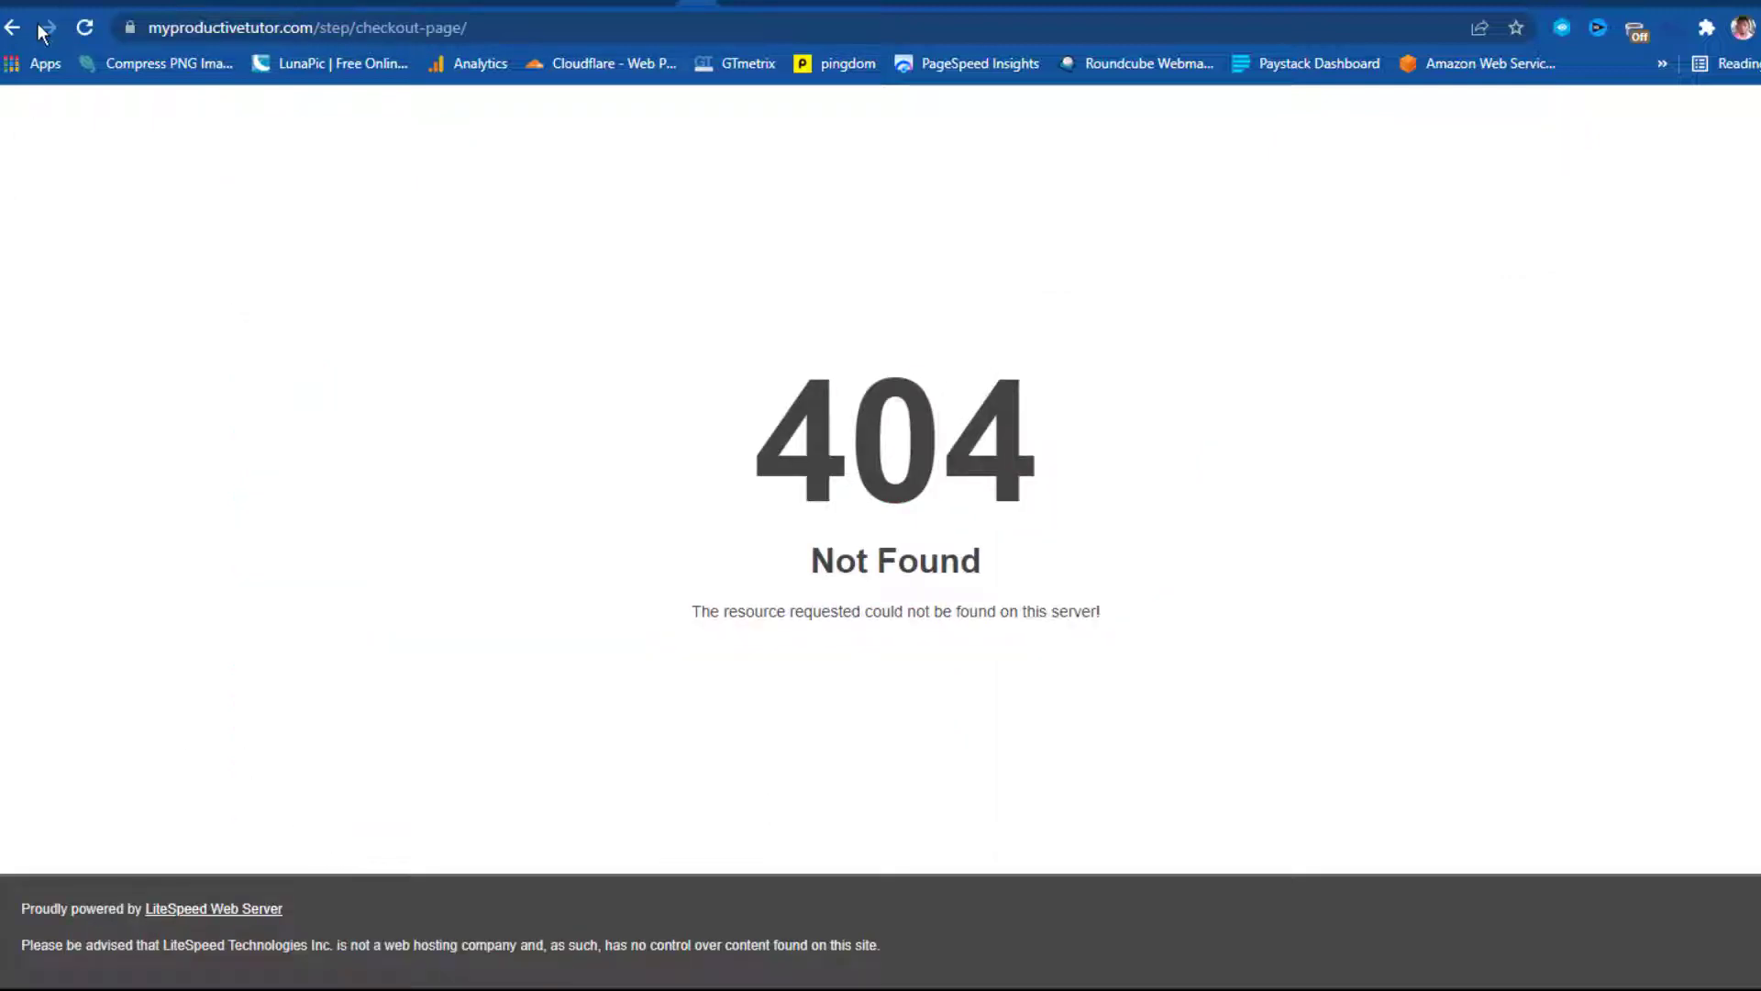
click(10, 29)
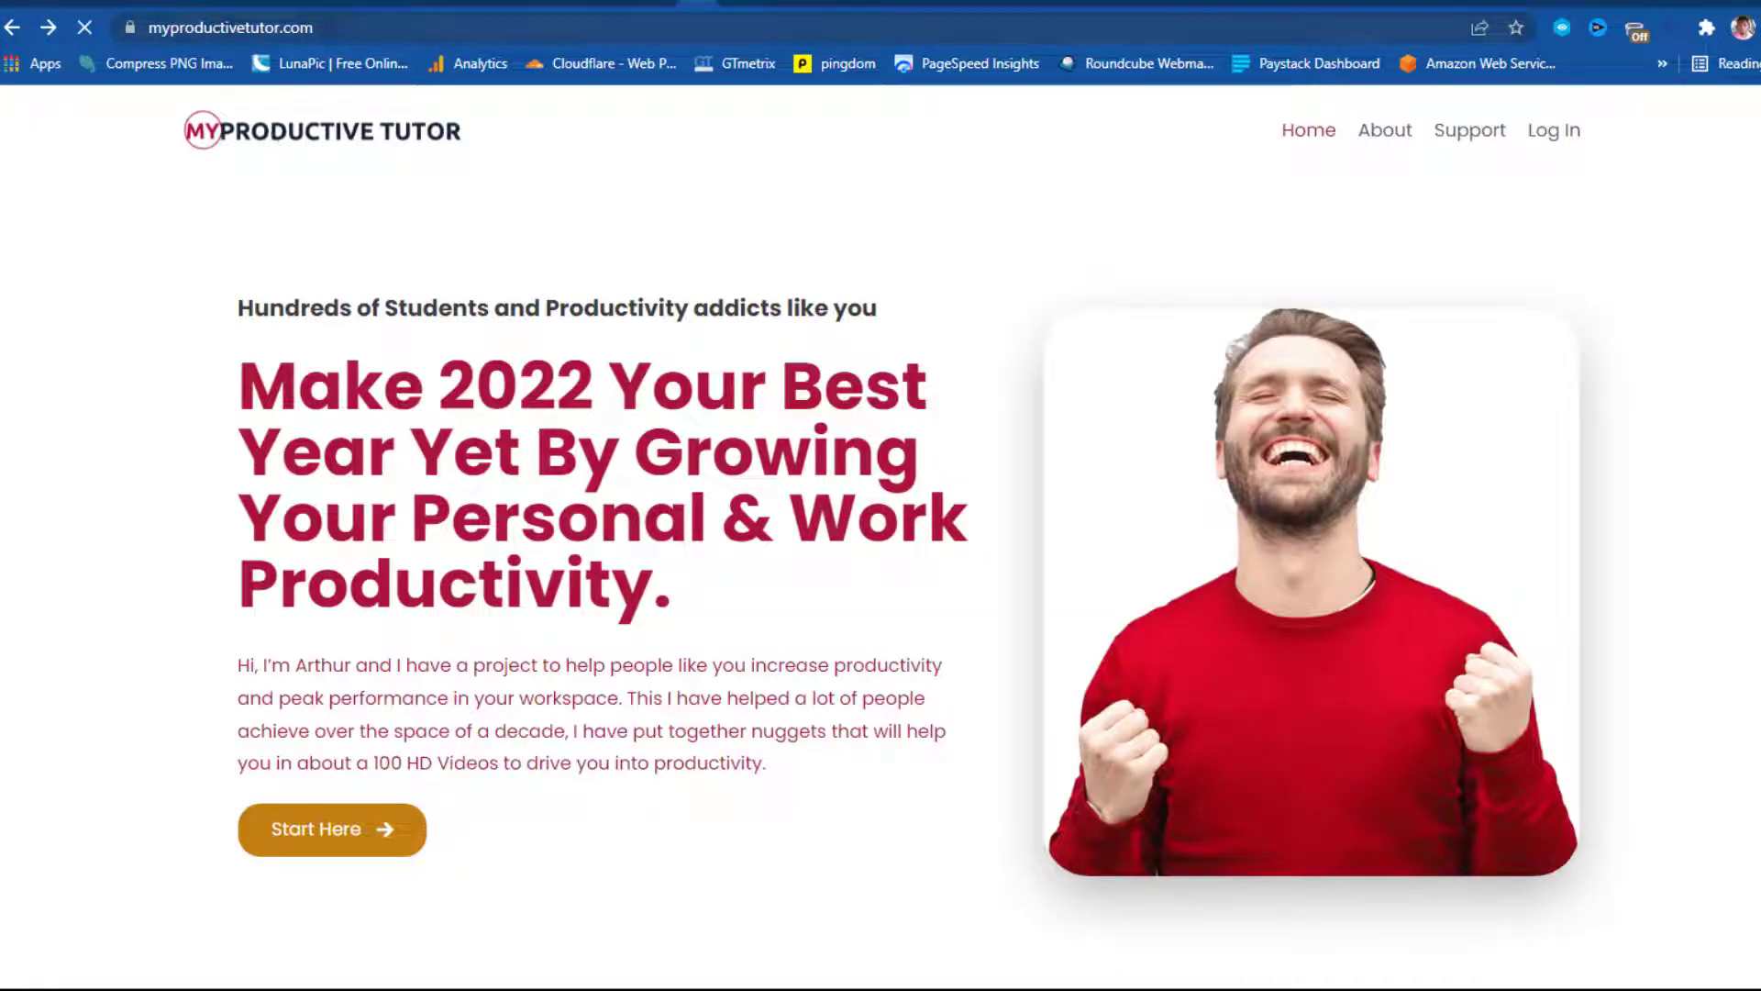
- Load the site's /wp-admin URL, then switch to another site's working WordPress dashboard
click(298, 28)
click(307, 29)
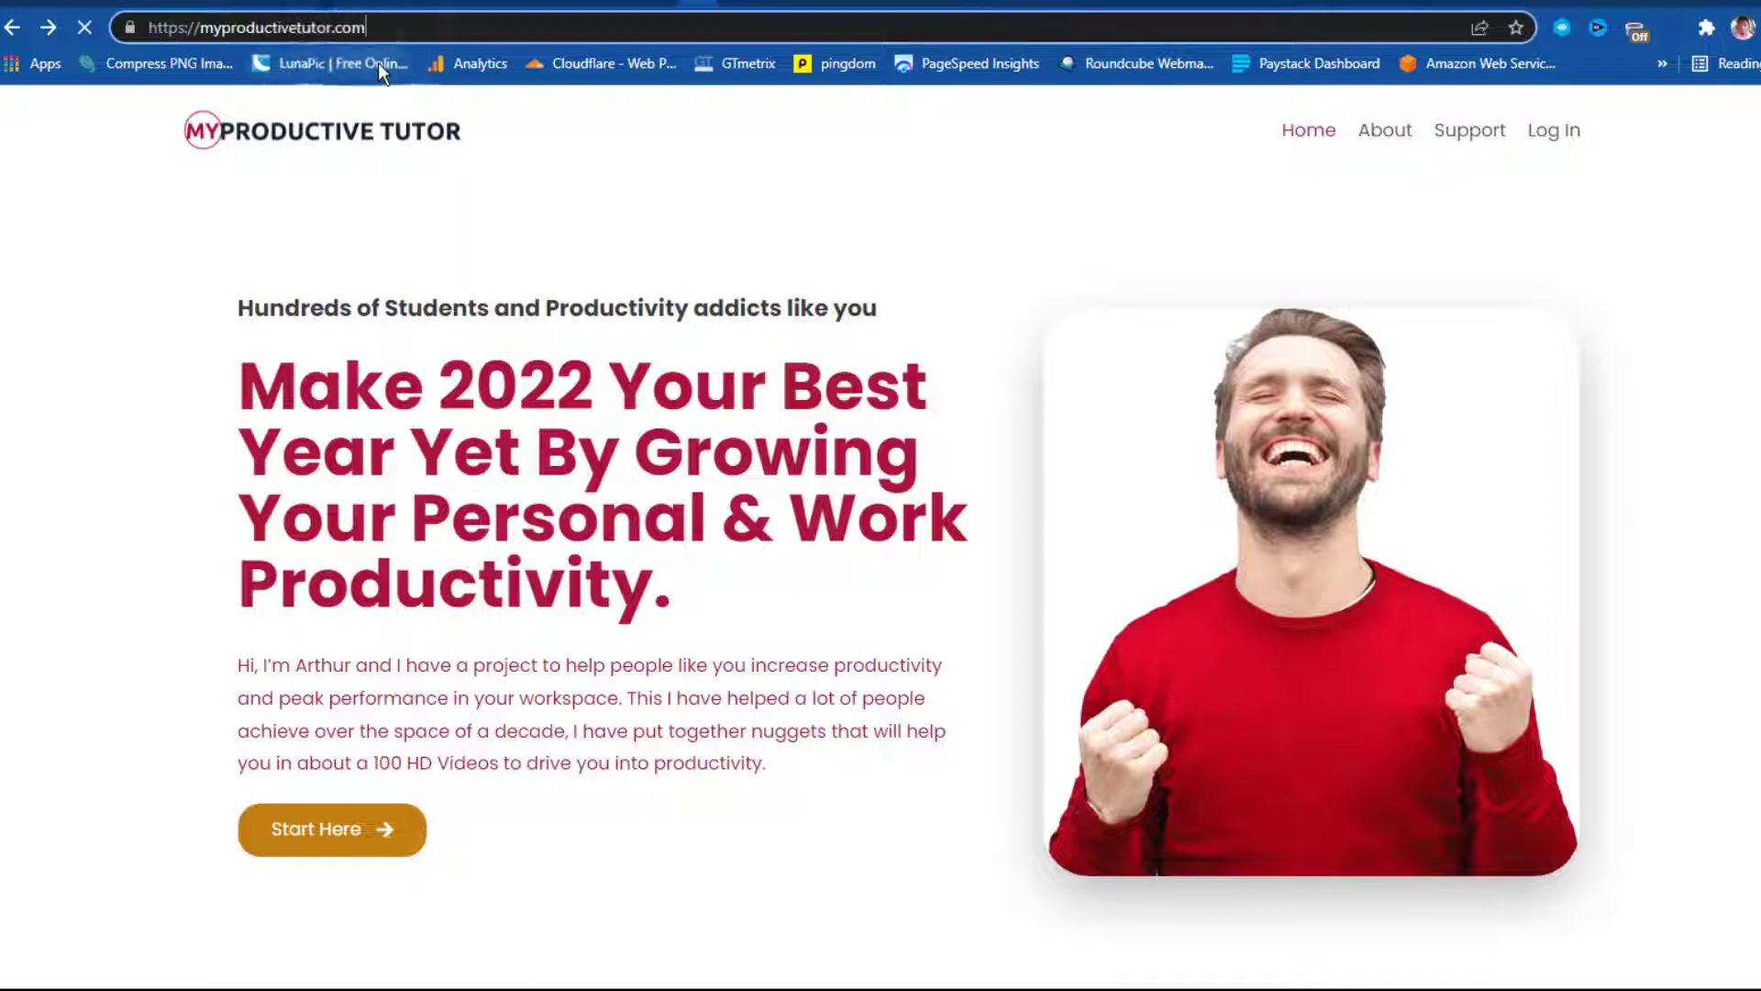
text(/)
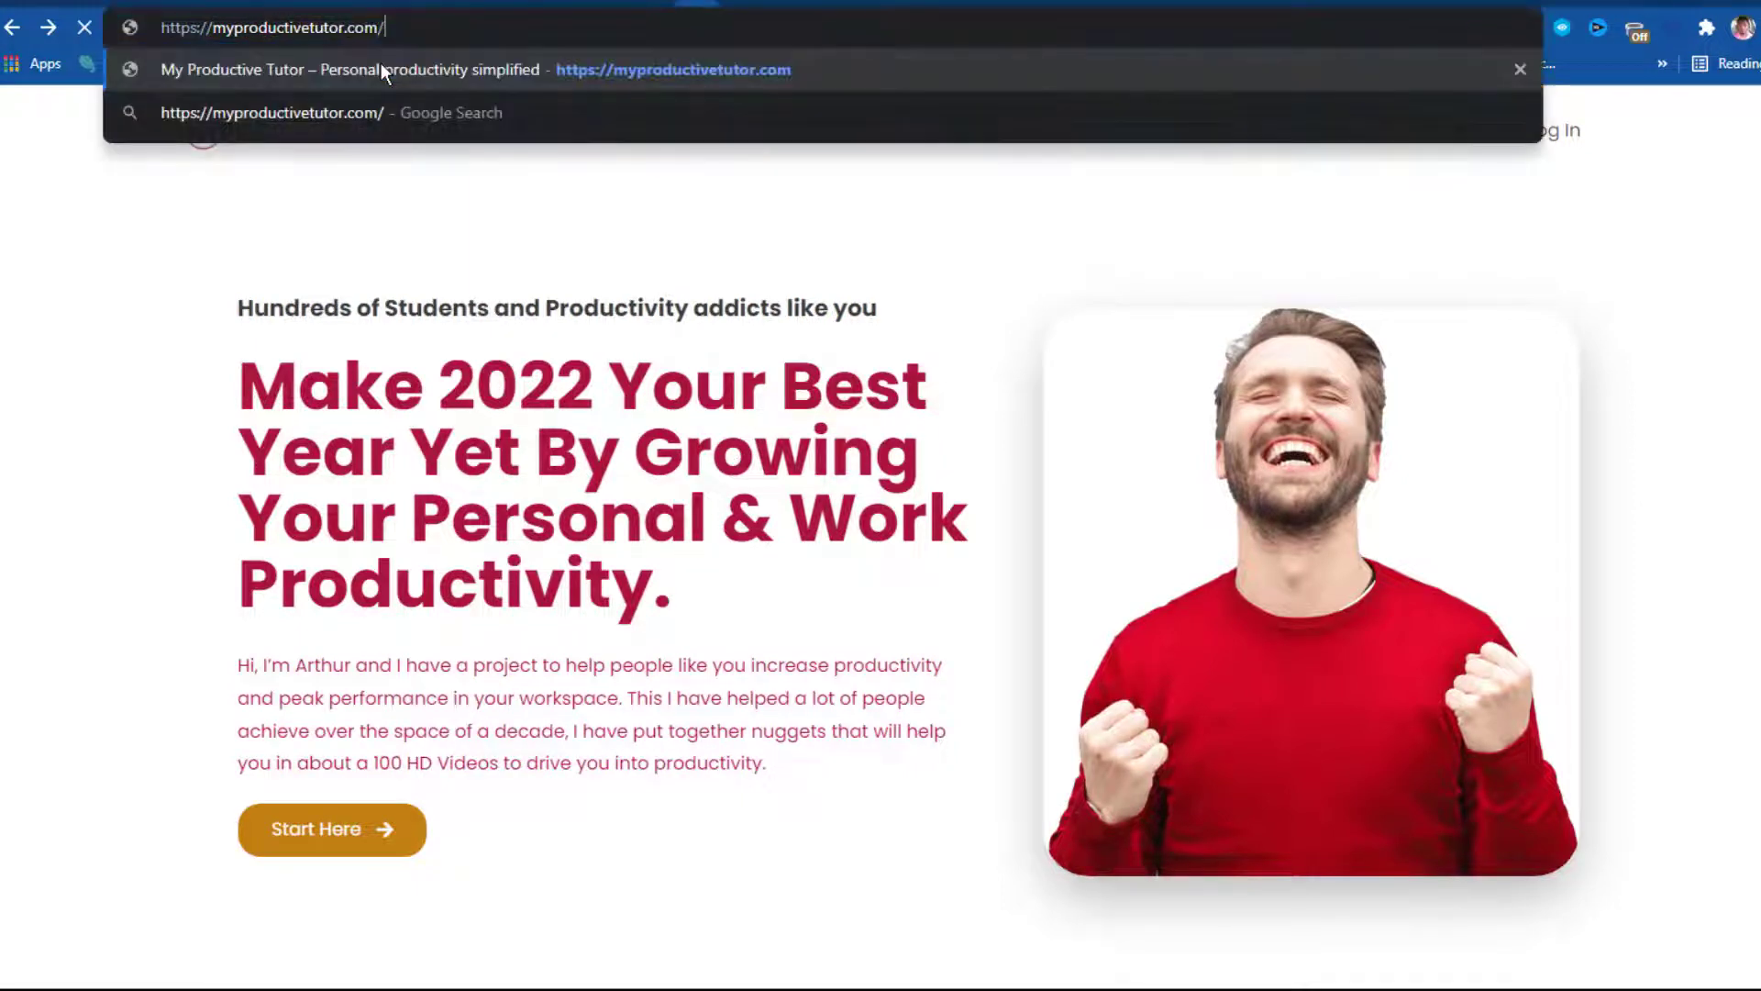
text(wp-admin)
key(Return)
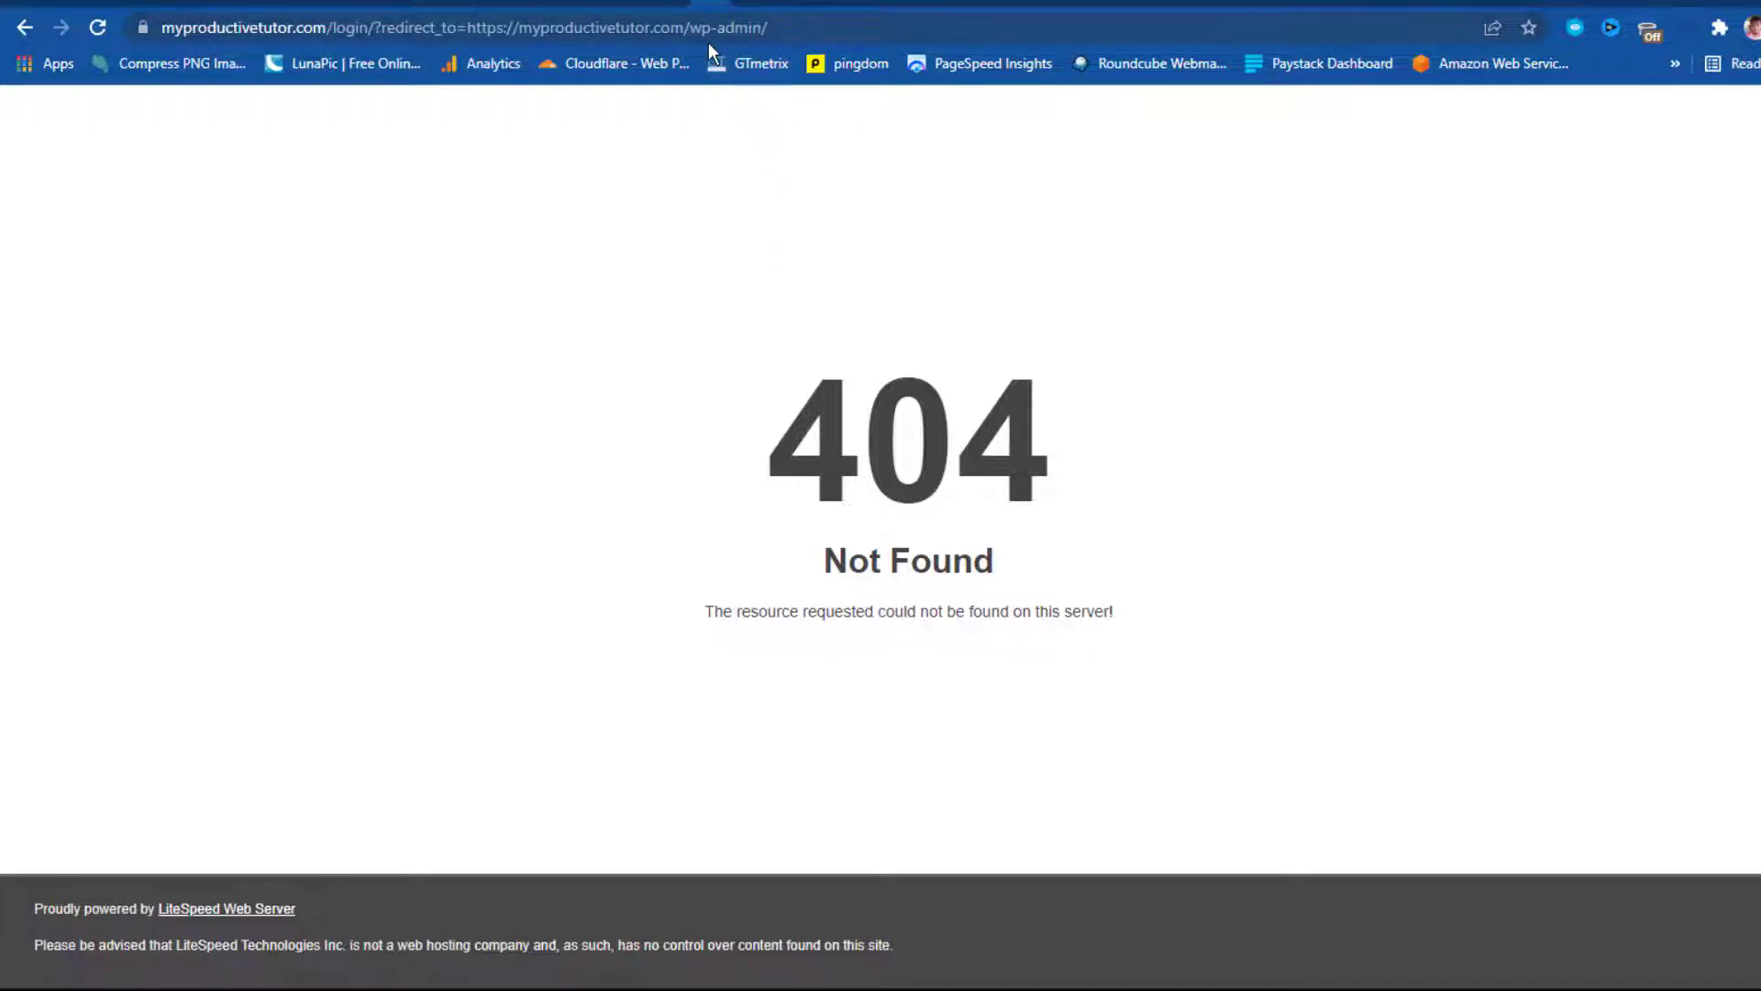
click(725, 9)
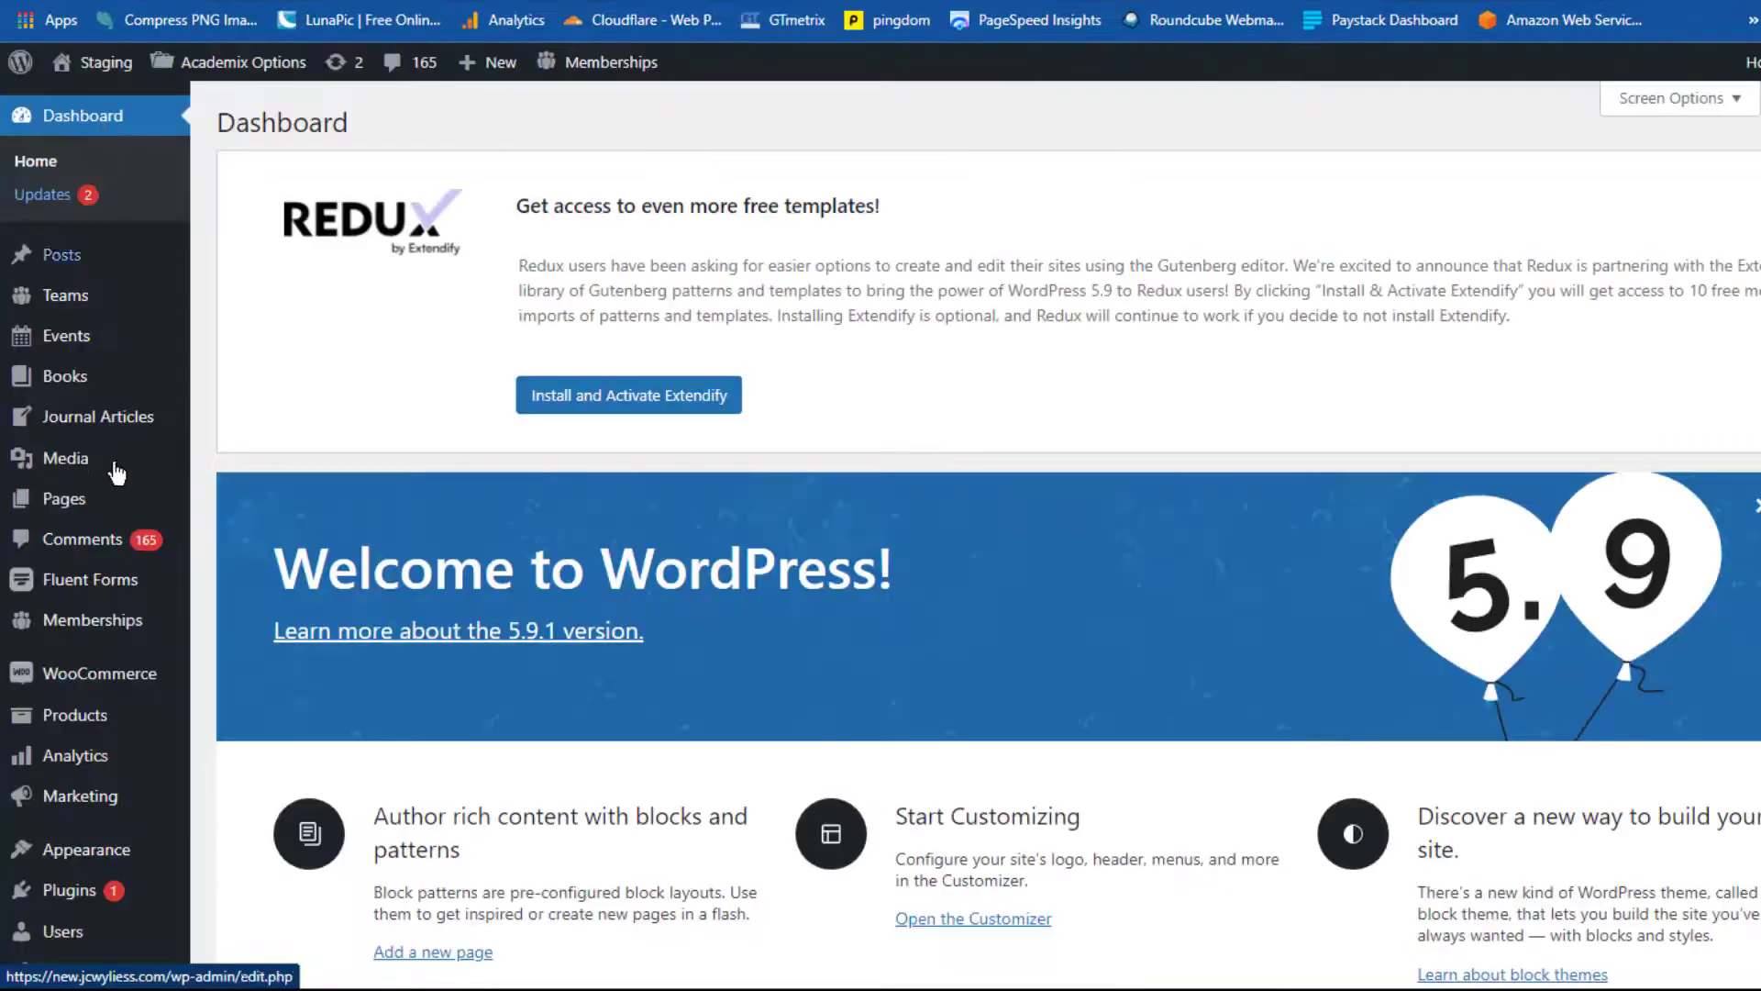
- Under Settings > Permalinks, select the Post name structure and save the changes
scroll(37, 797, down, 3)
mouse_move(37, 815)
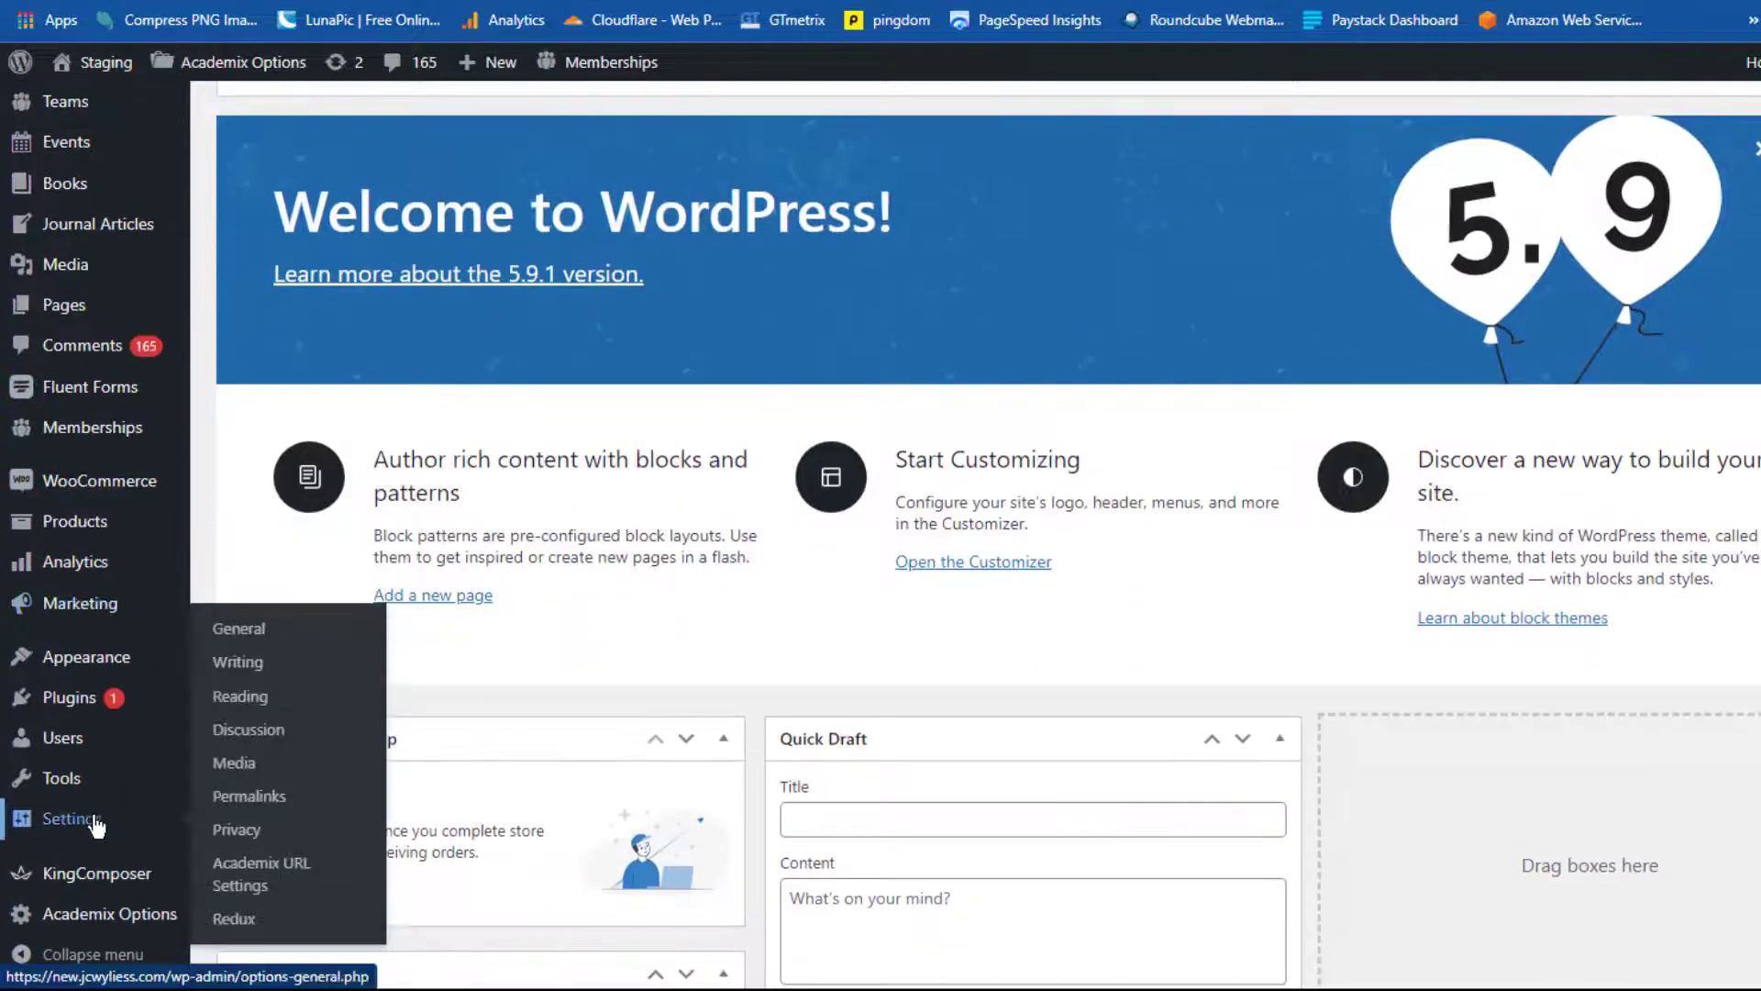
click(246, 798)
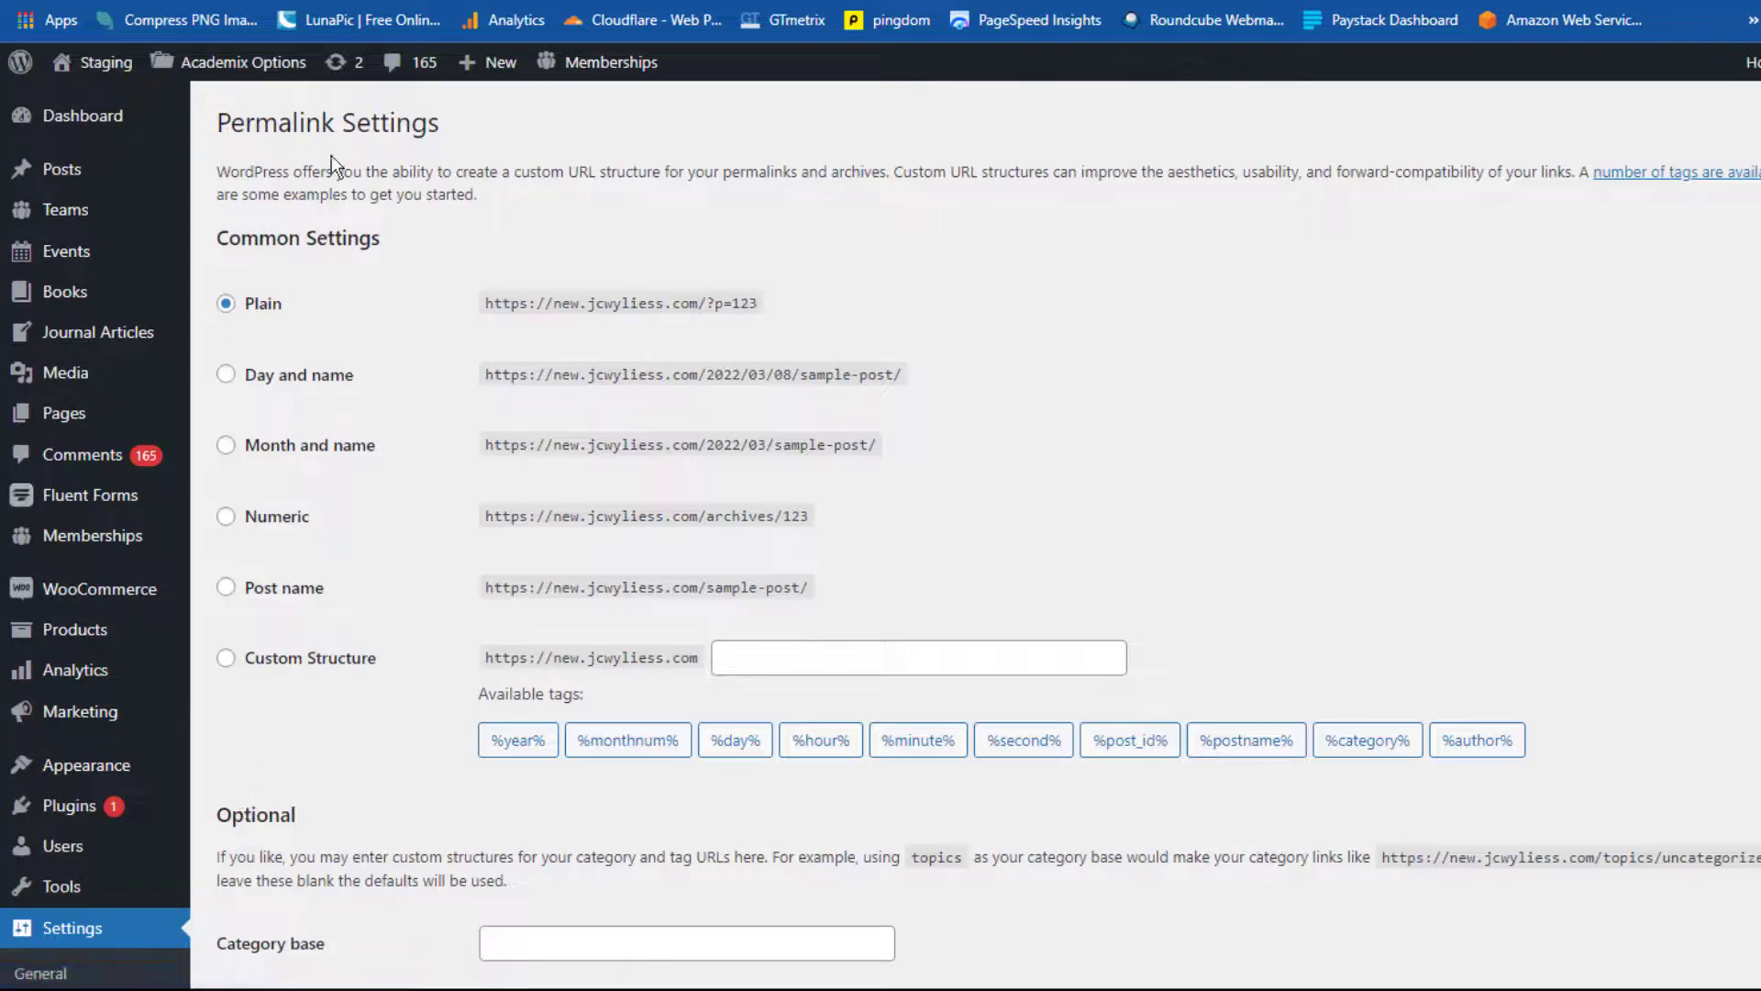
click(226, 587)
scroll(506, 752, down, 7)
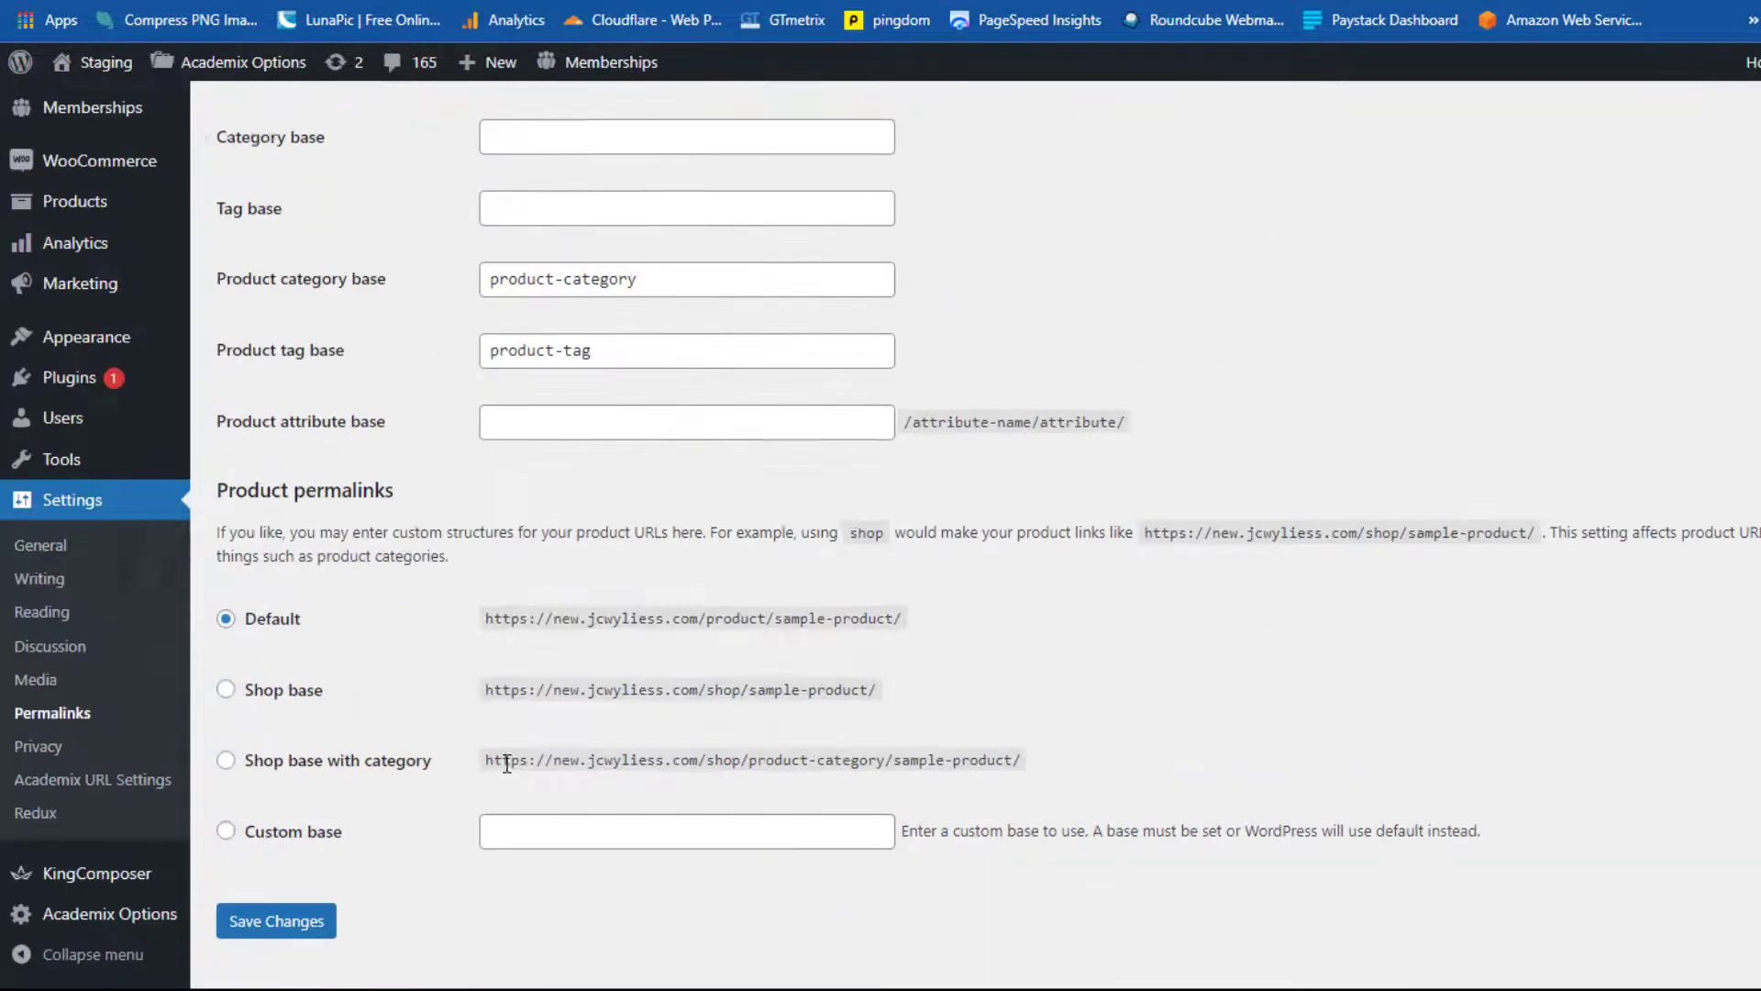
click(284, 865)
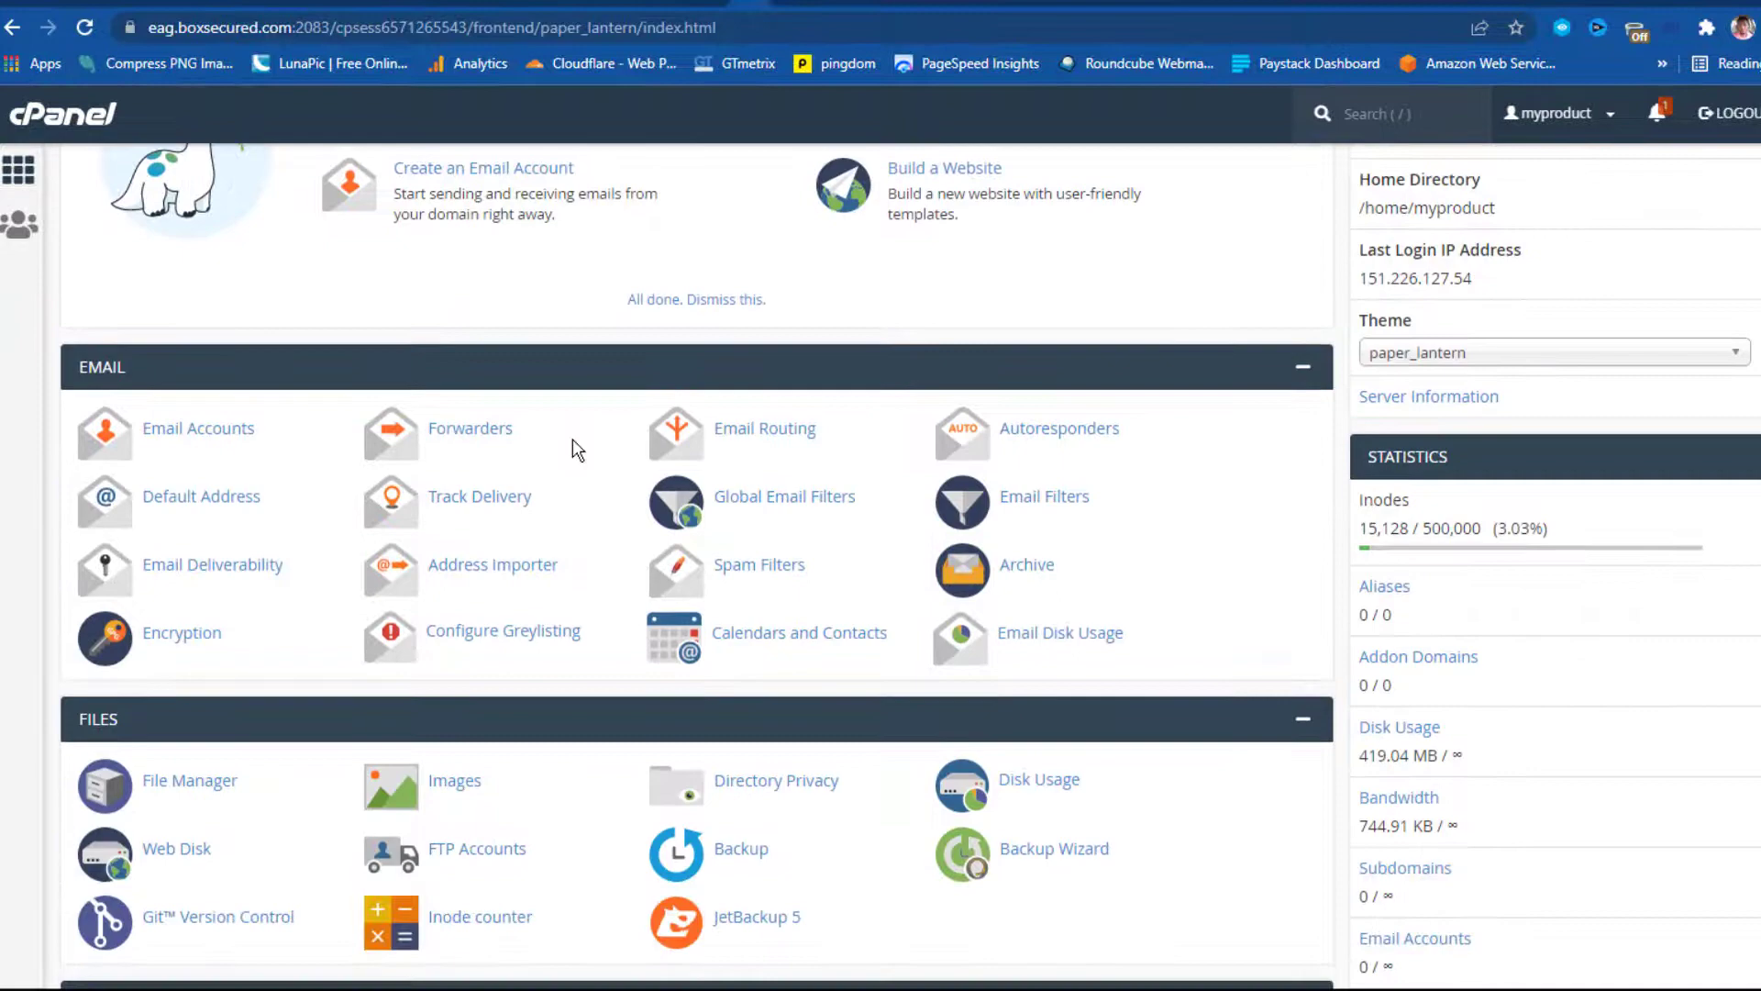
scroll(569, 444, down, 2)
- Open File Manager from the Files section and list the public_html folder
click(217, 563)
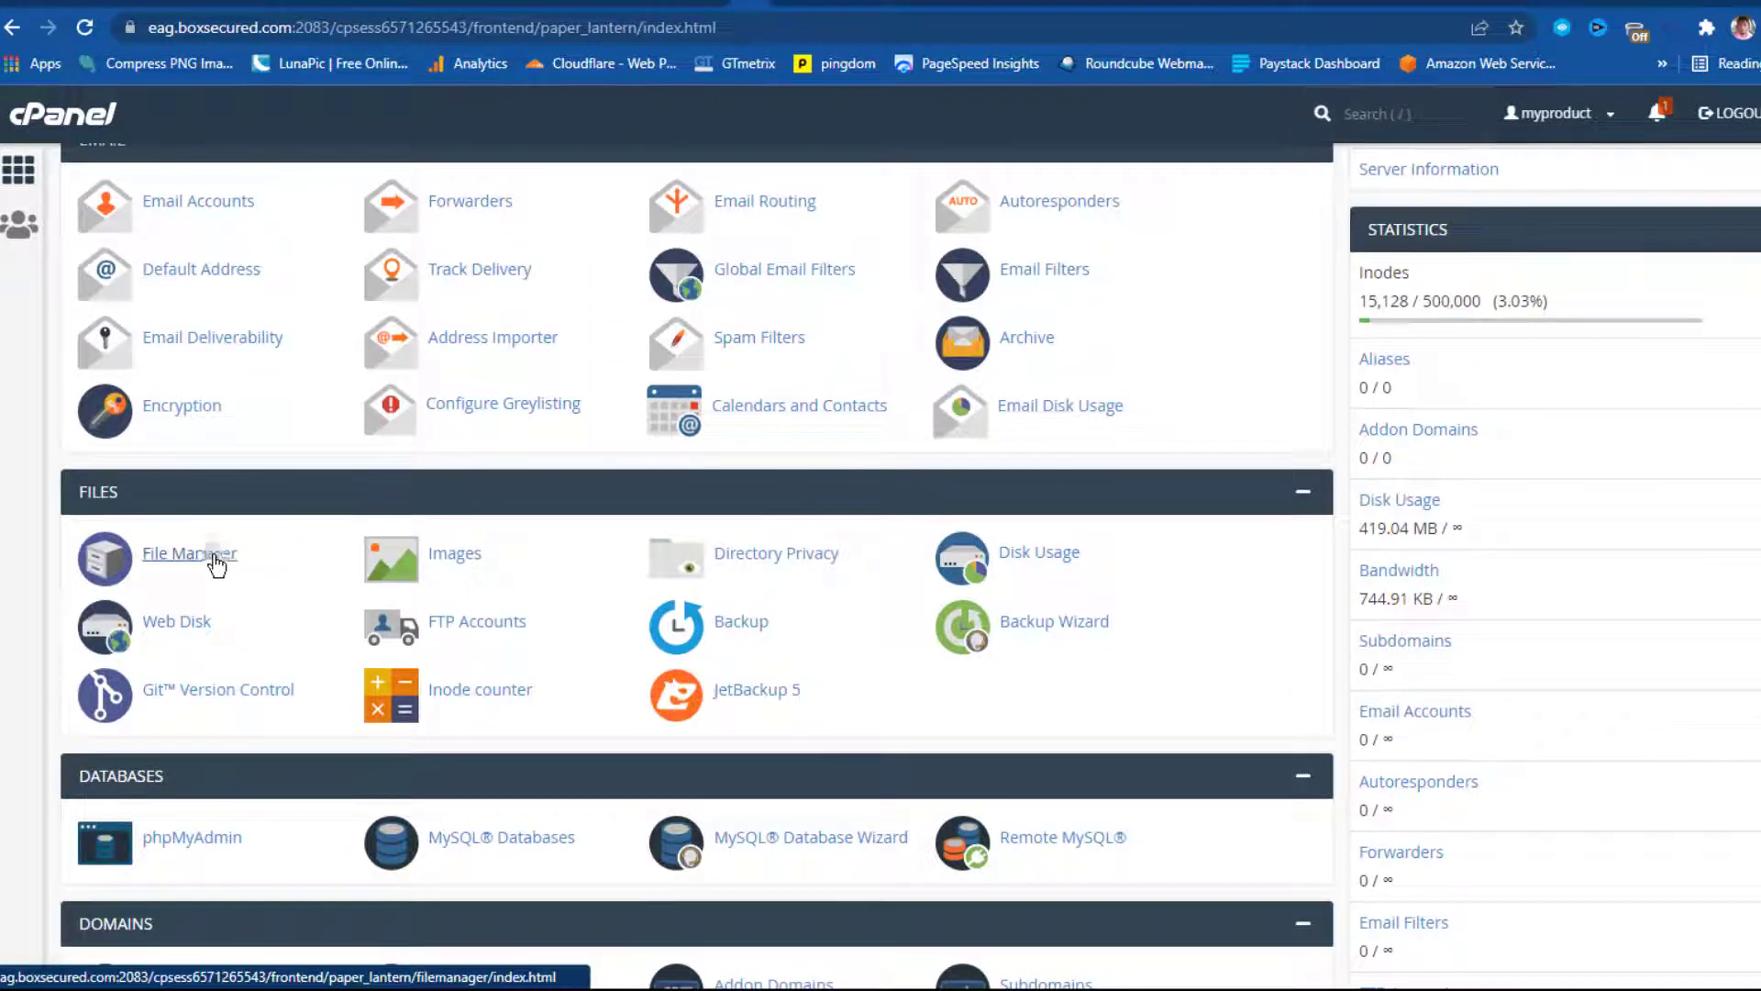
click(112, 420)
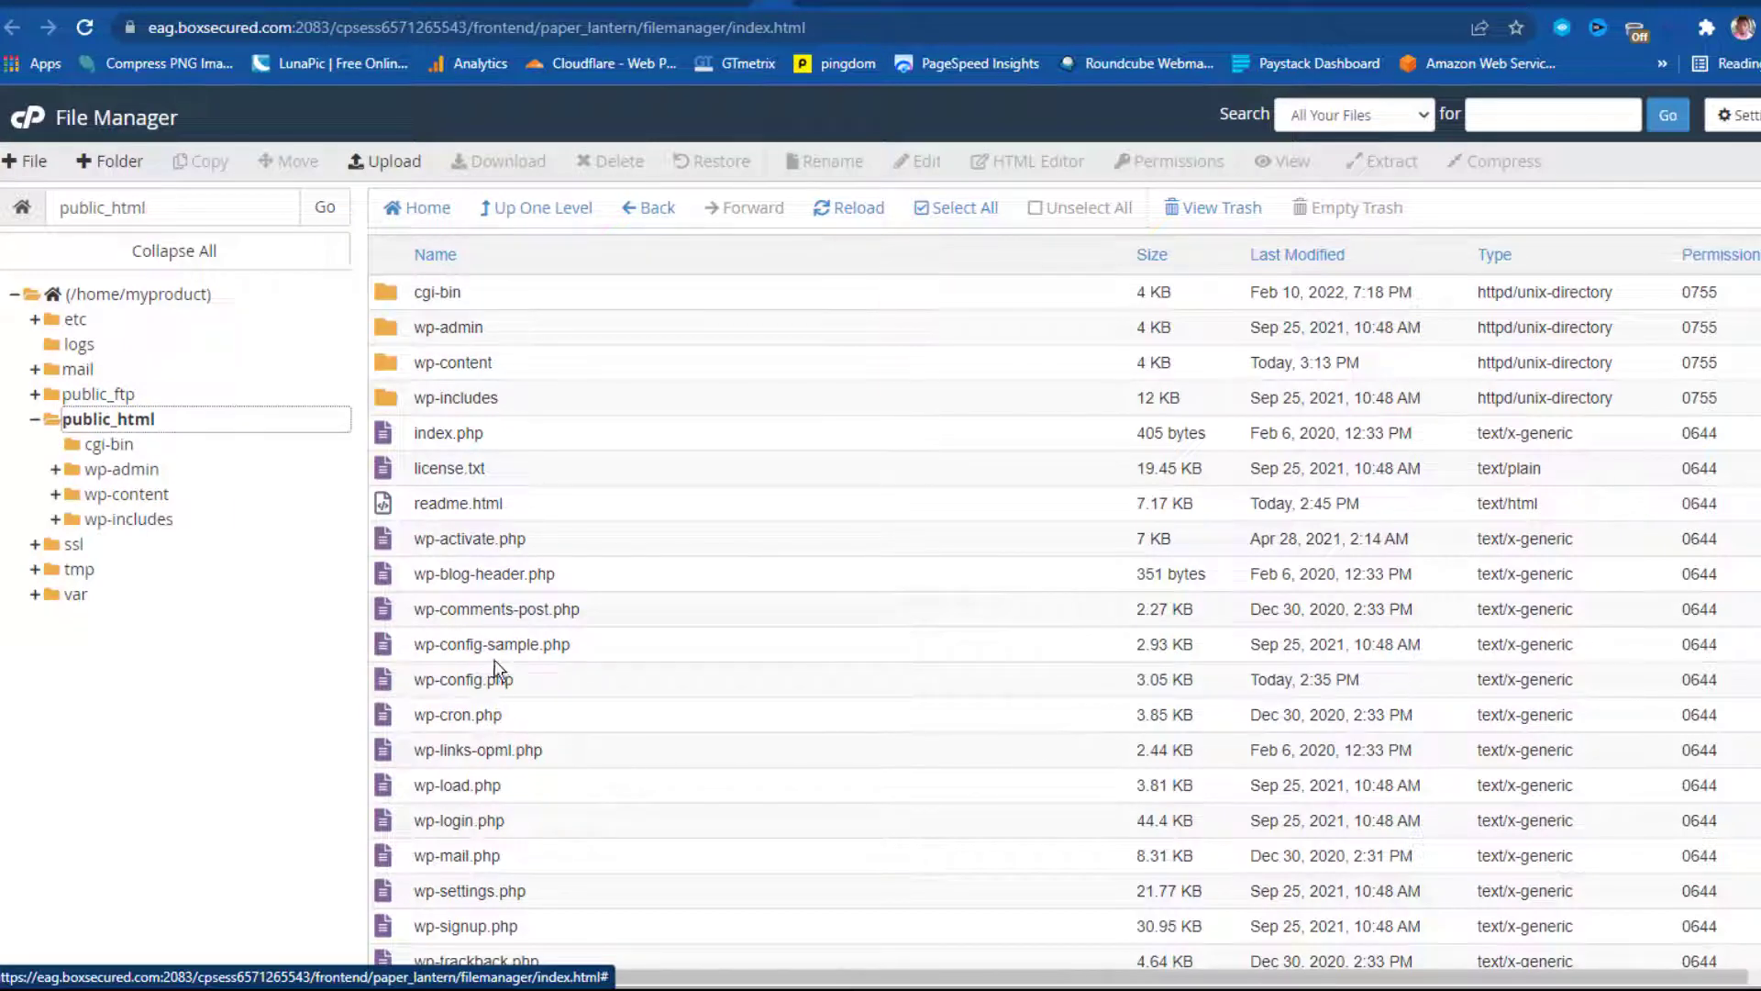
scroll(476, 551, down, 1)
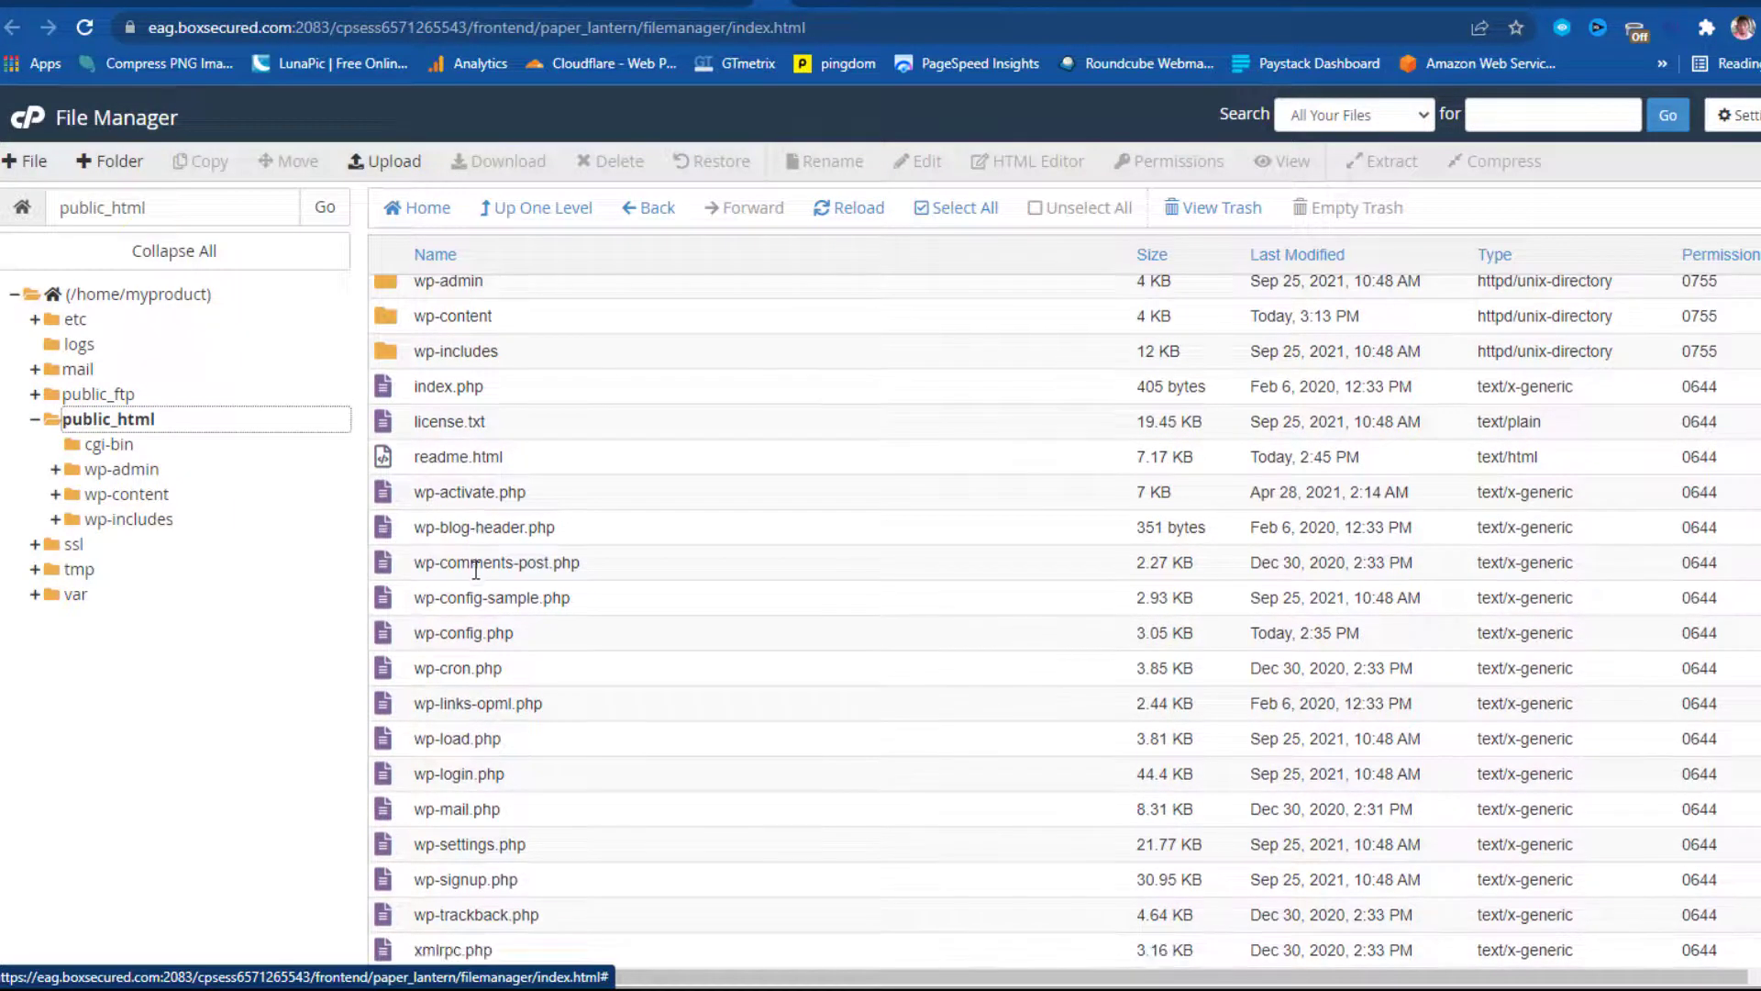
scroll(481, 699, up, 1)
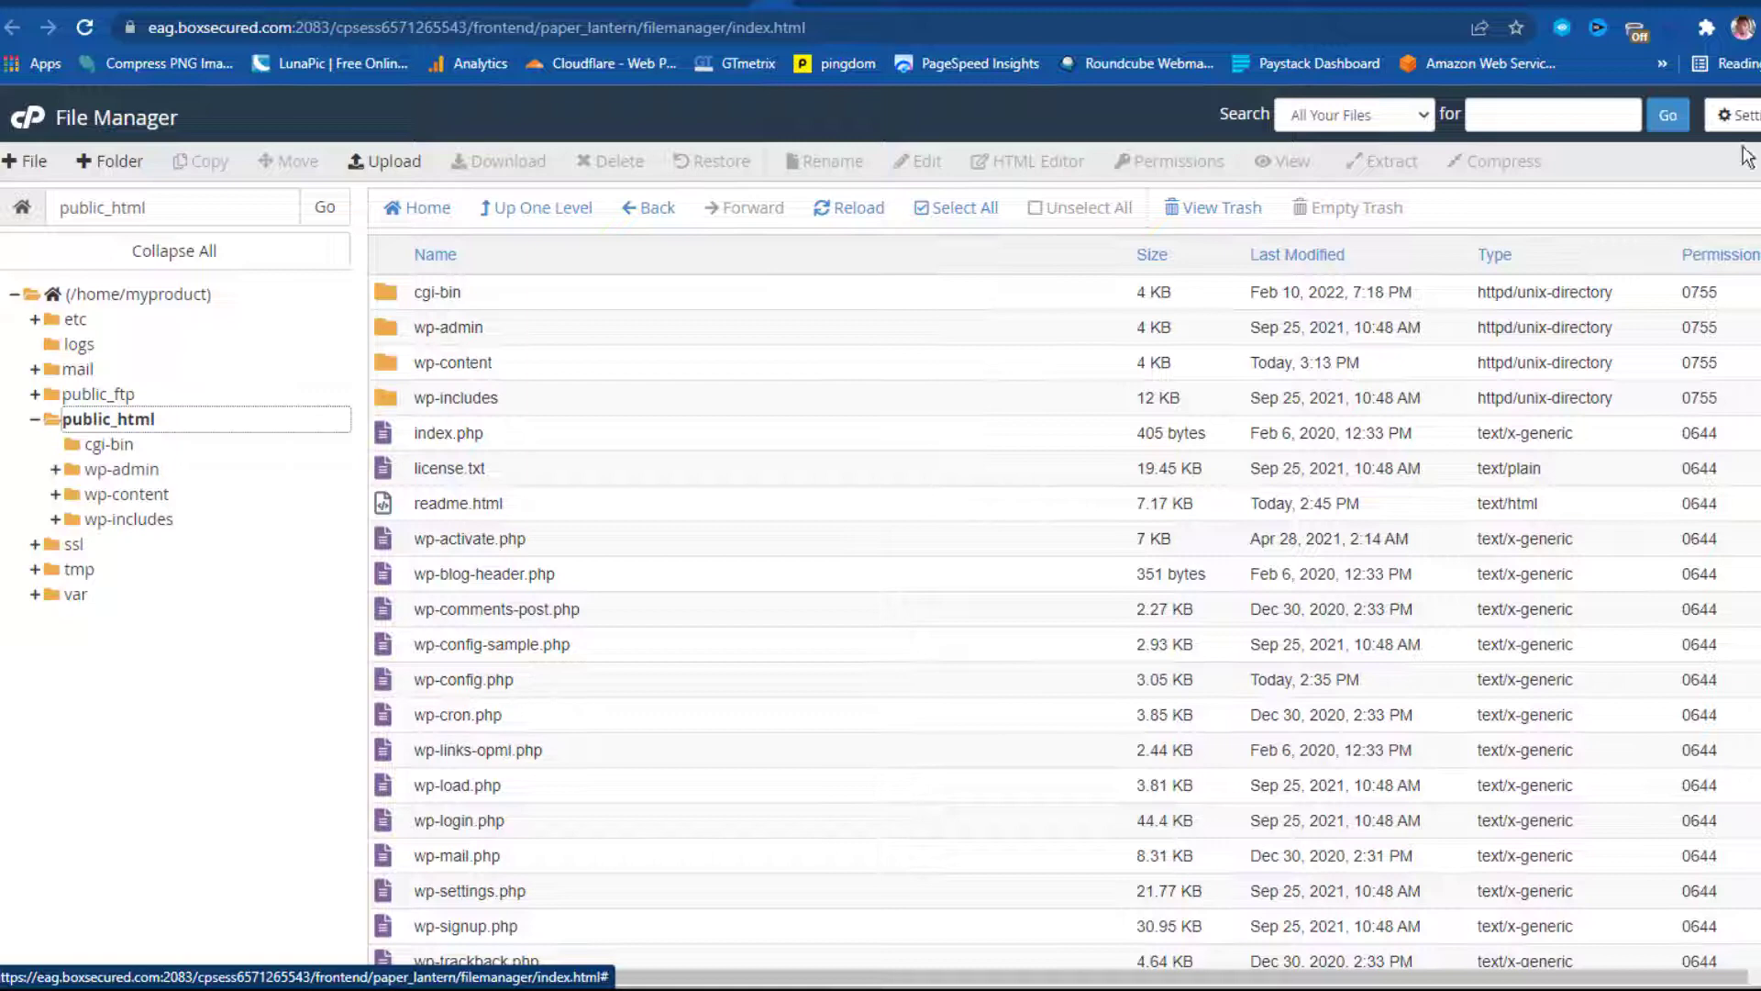
- Enable showing hidden dotfiles in File Manager preferences and save them
click(1745, 117)
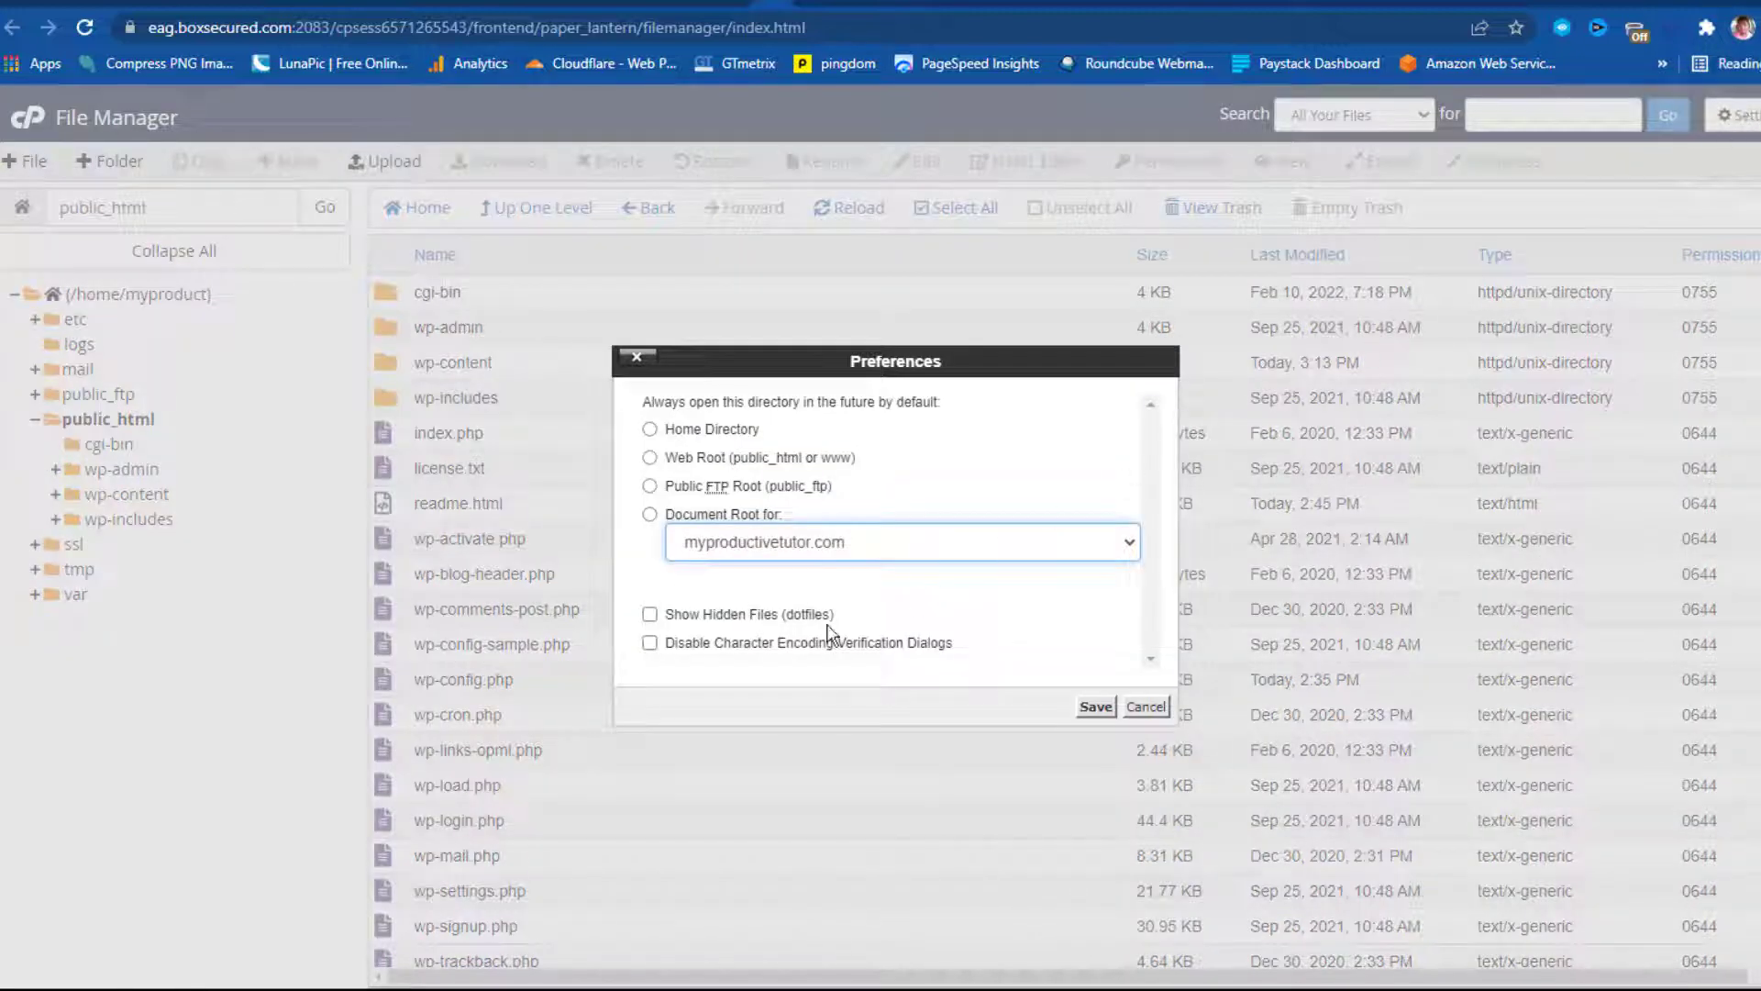
click(649, 614)
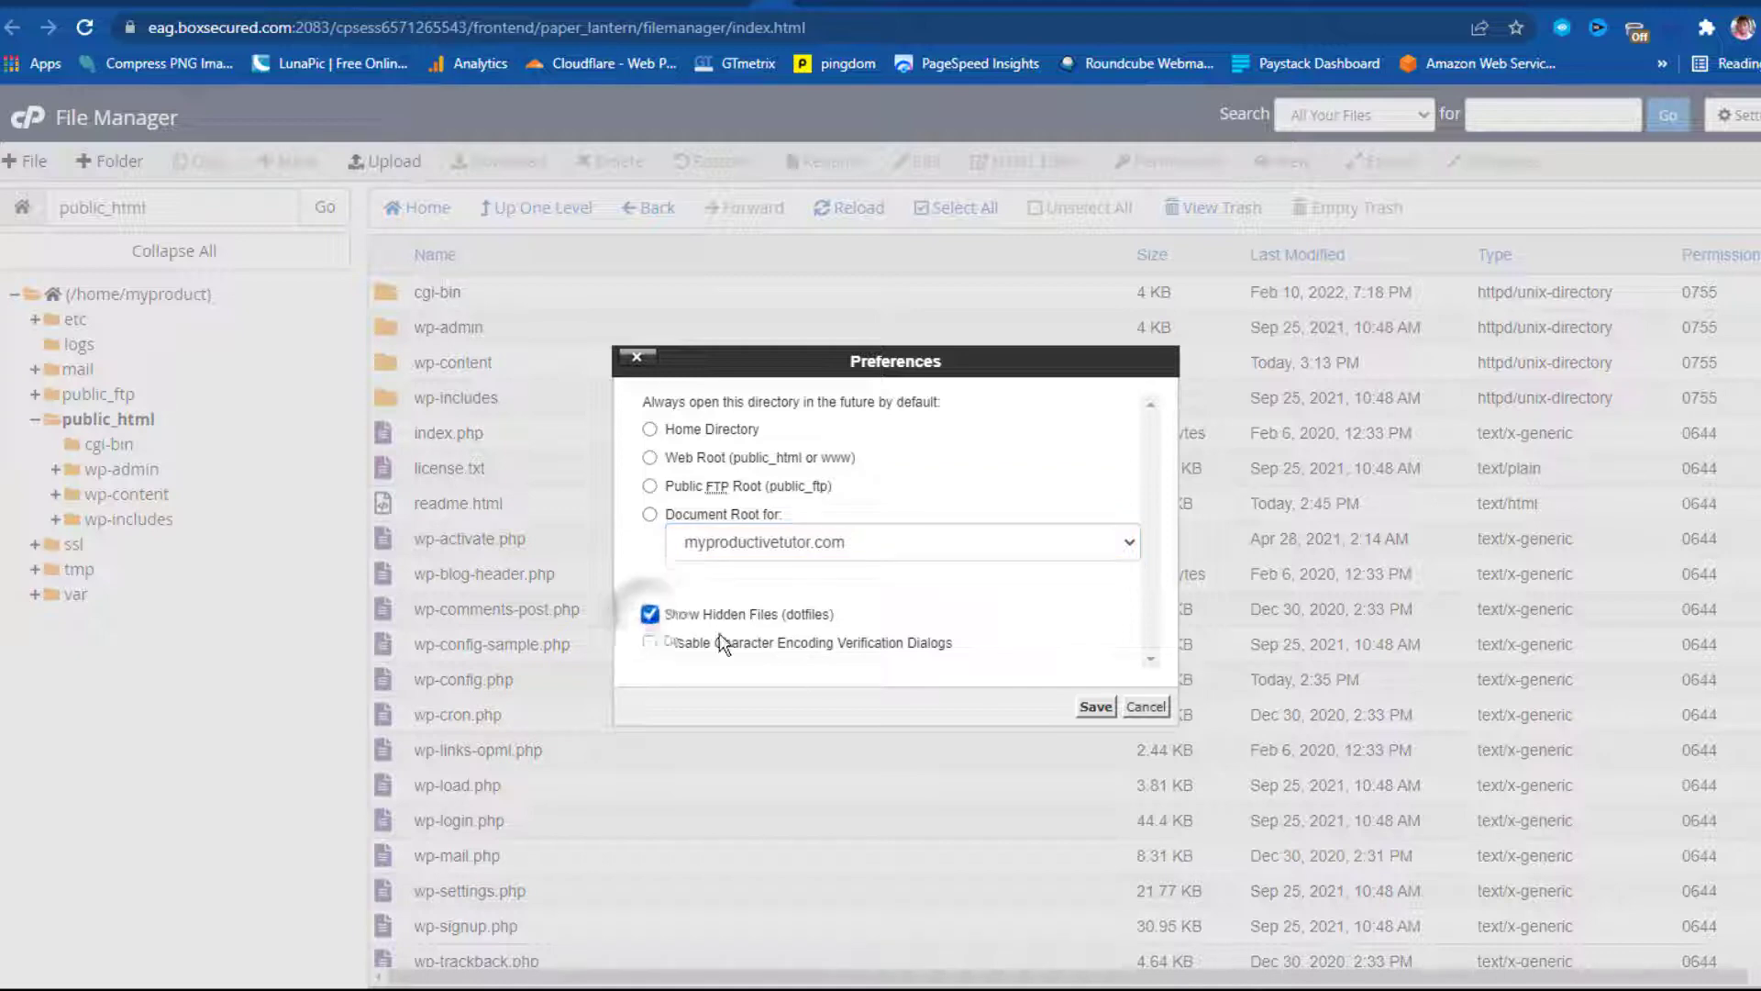
click(1097, 707)
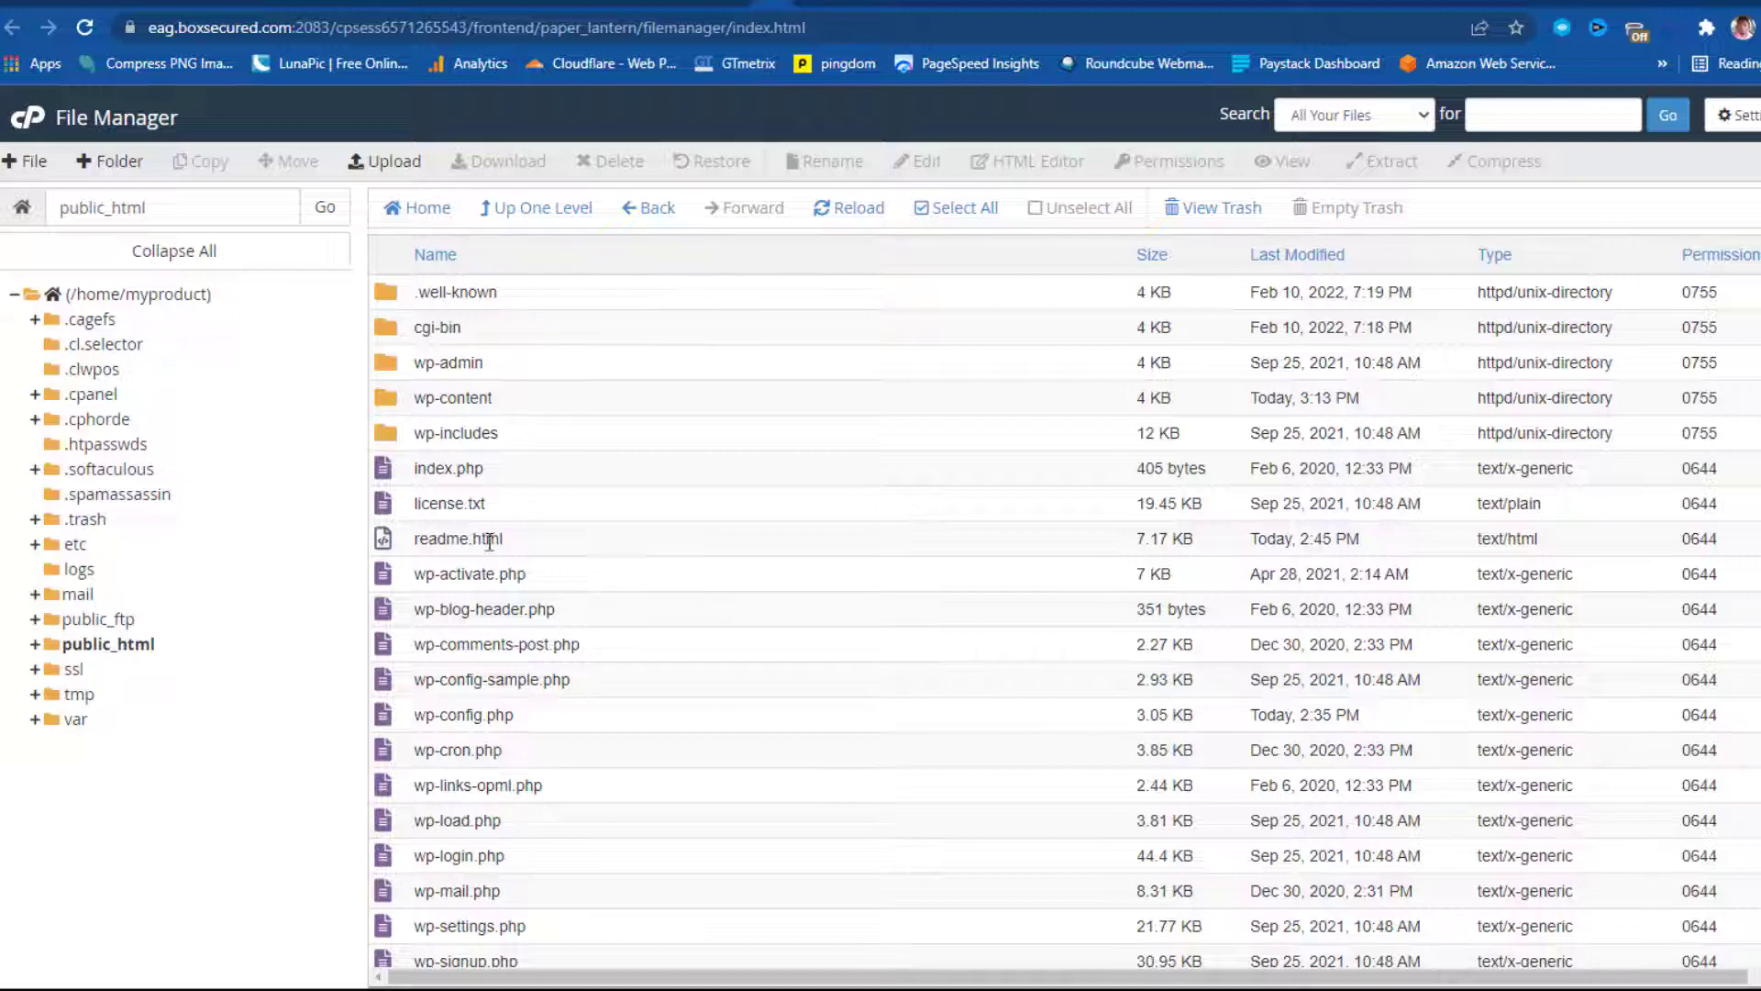
scroll(523, 573, down, 1)
scroll(518, 600, up, 1)
scroll(467, 399, down, 1)
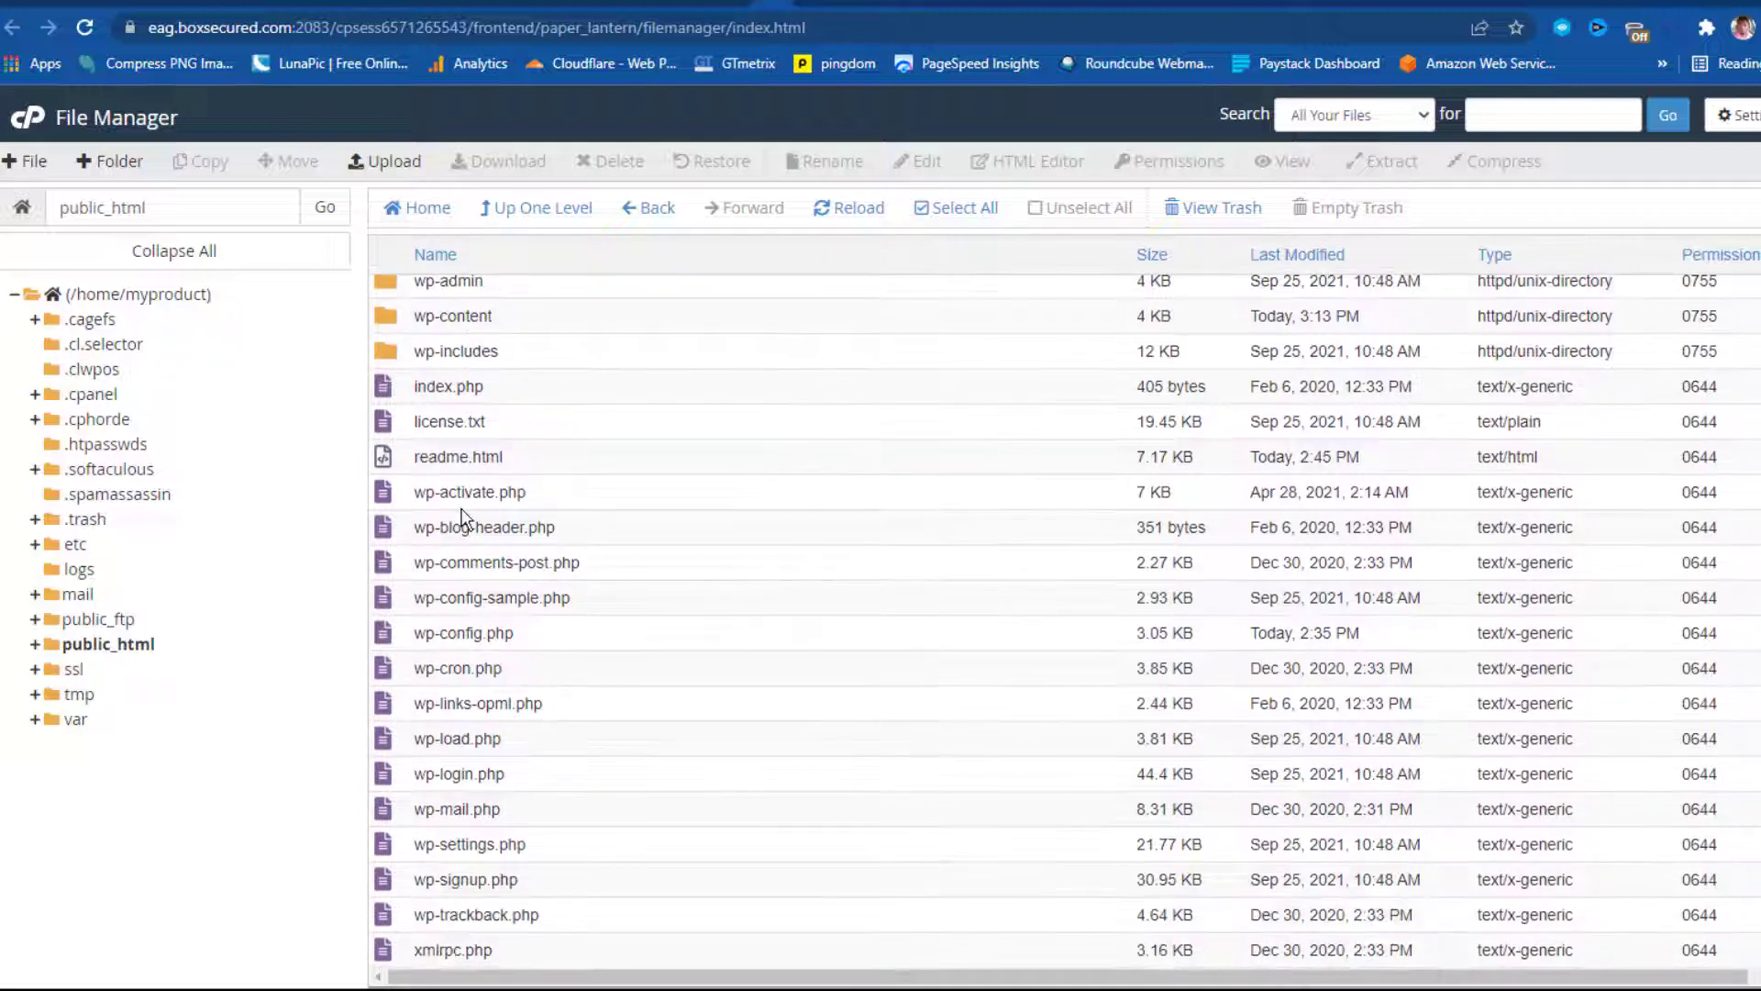
- Browse the wp-content folder, cancelling an accidental rename, then return to the public_html listing
click(459, 315)
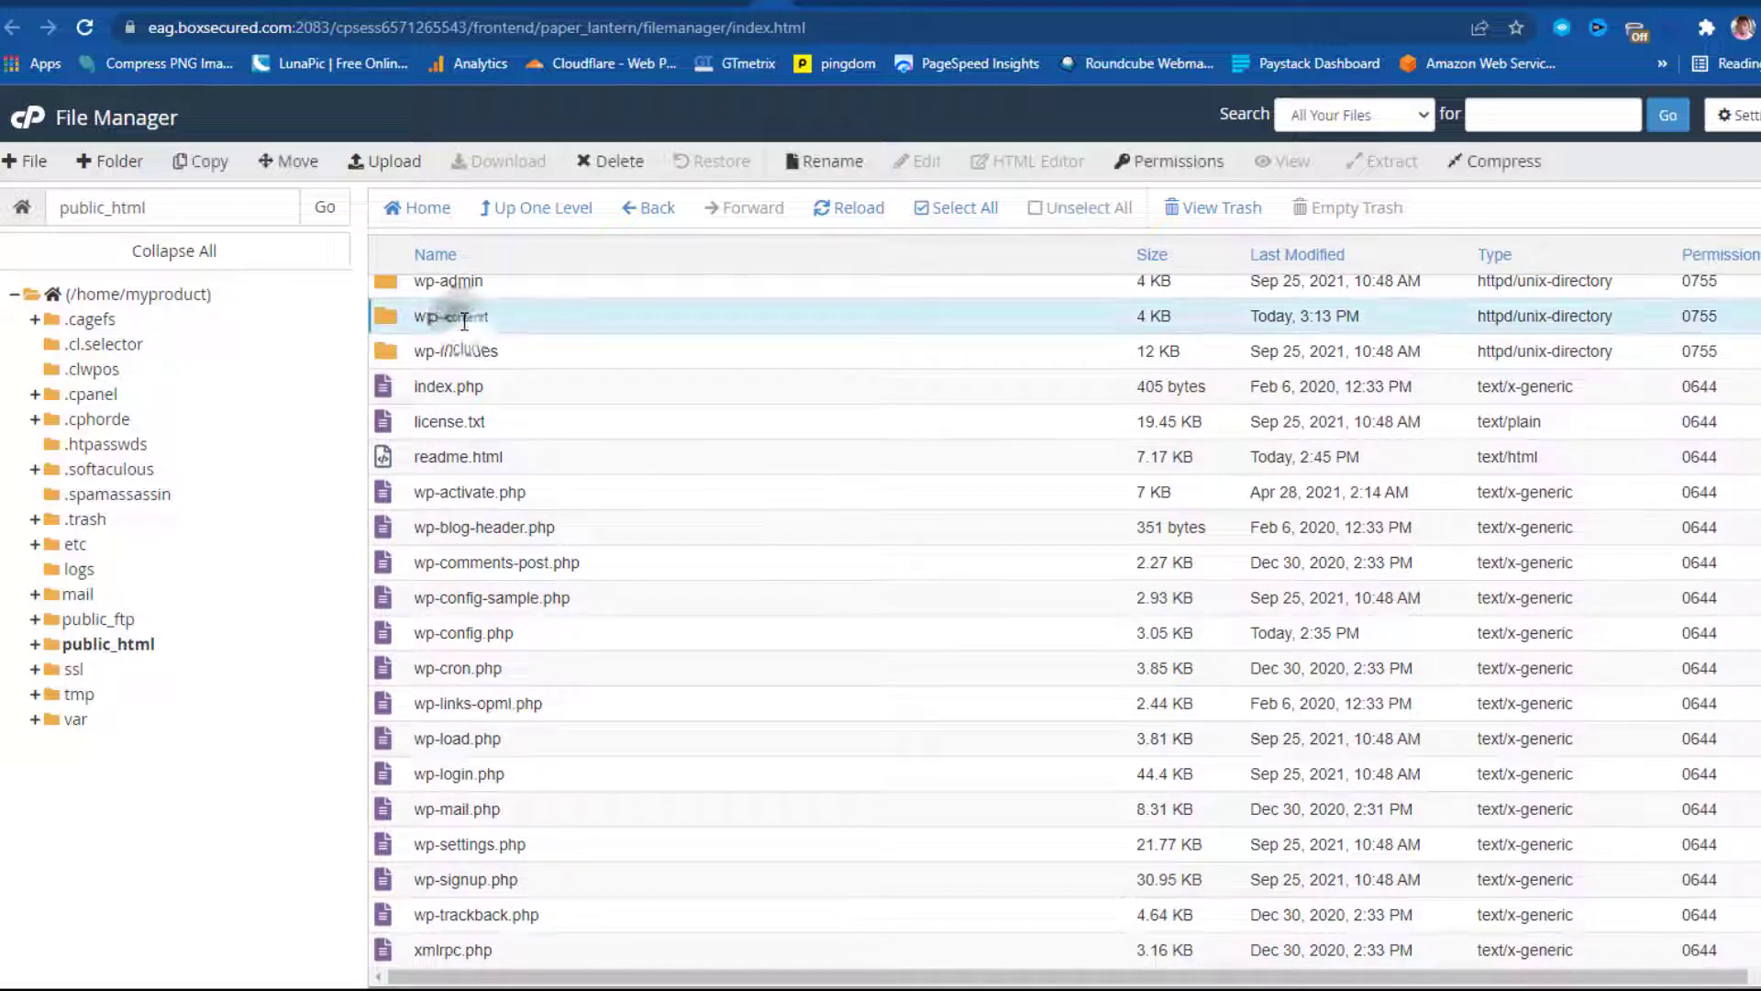
click(459, 316)
click(674, 320)
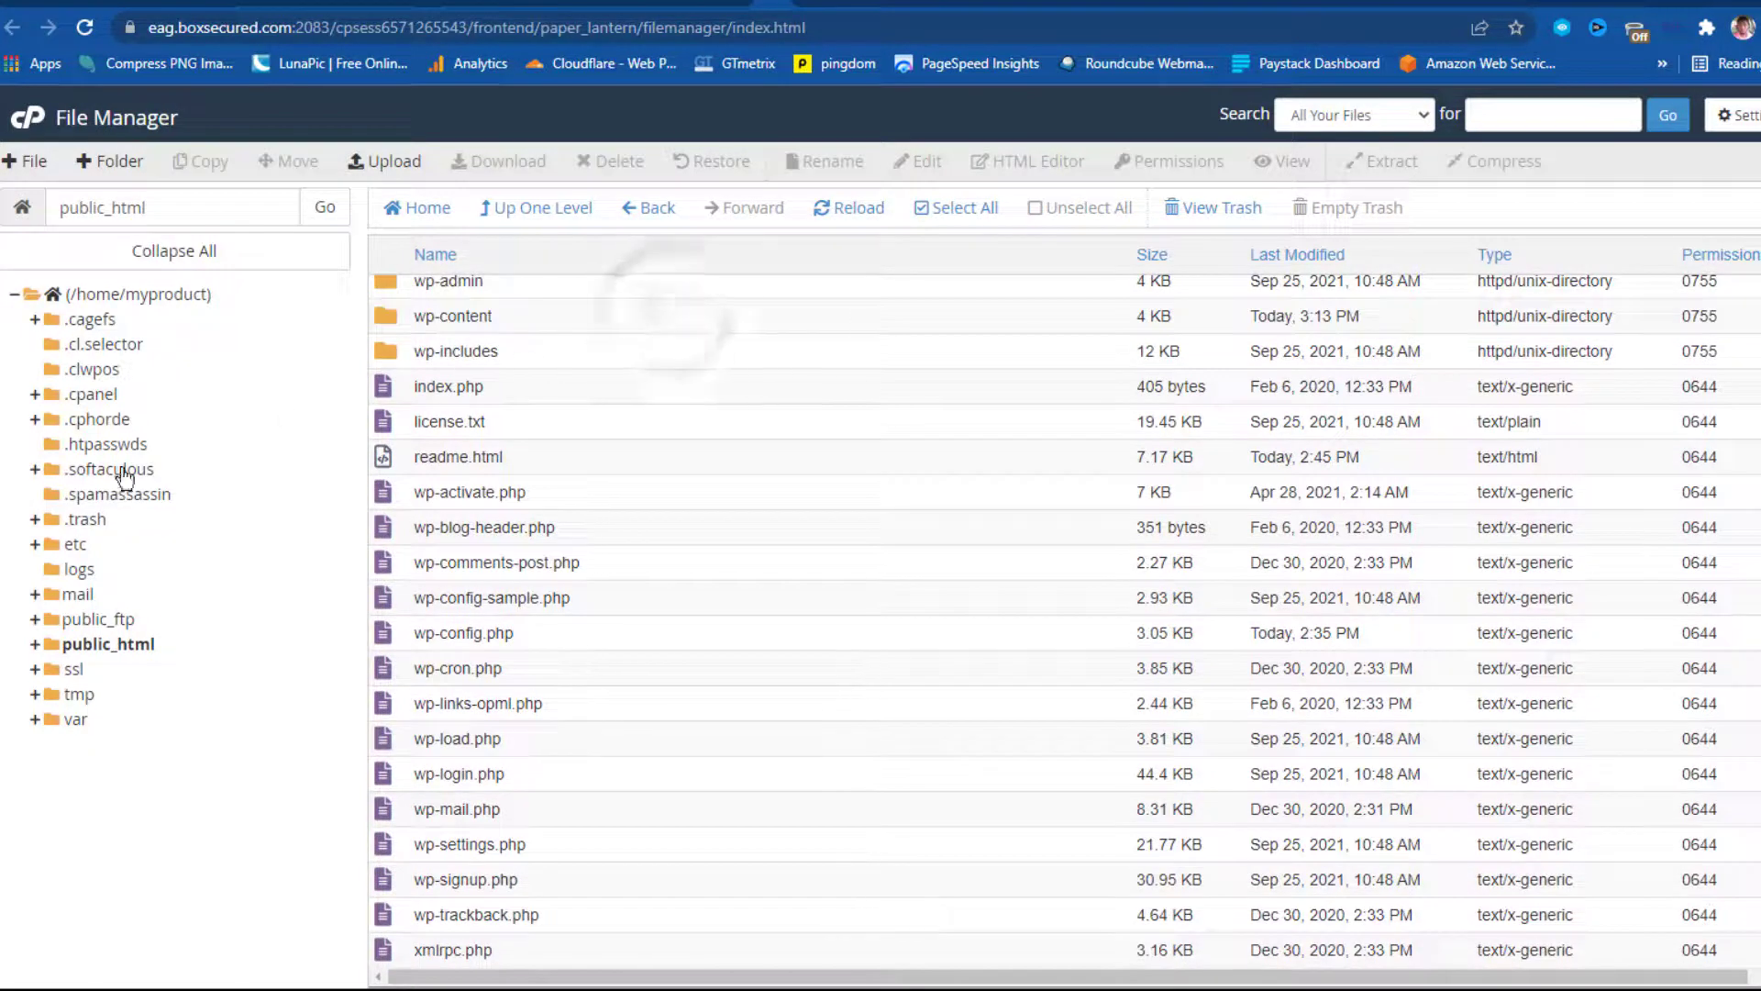
click(37, 645)
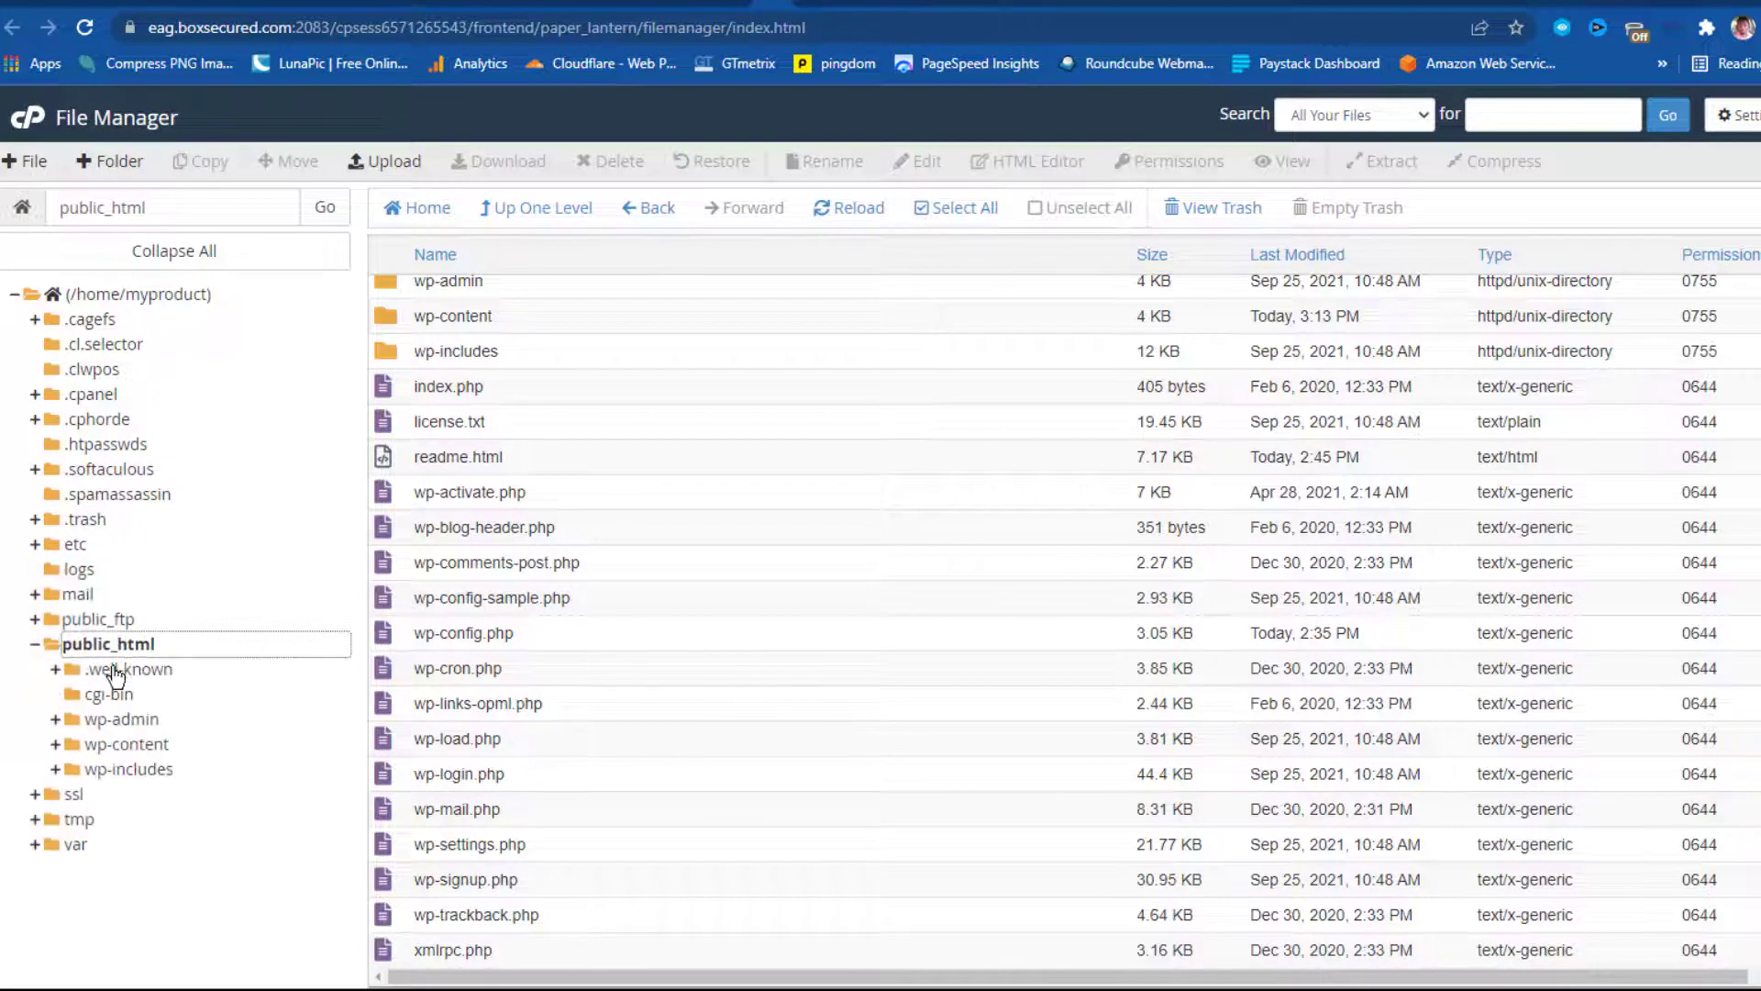
click(127, 741)
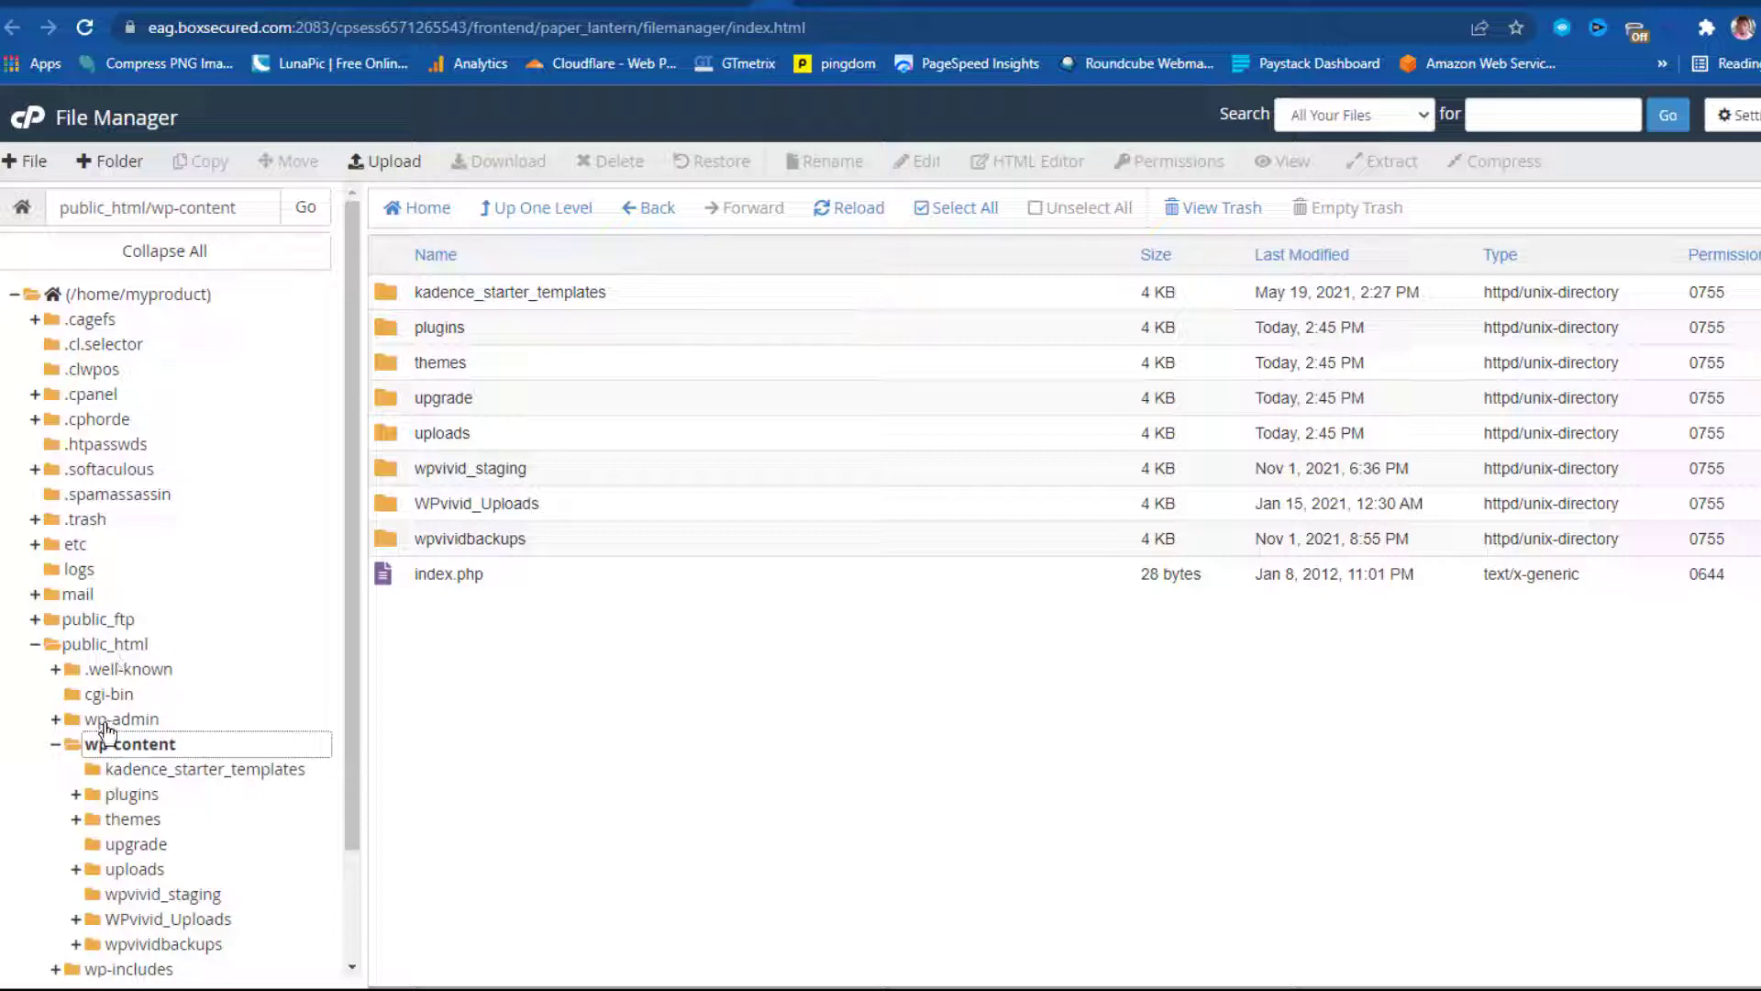
click(83, 644)
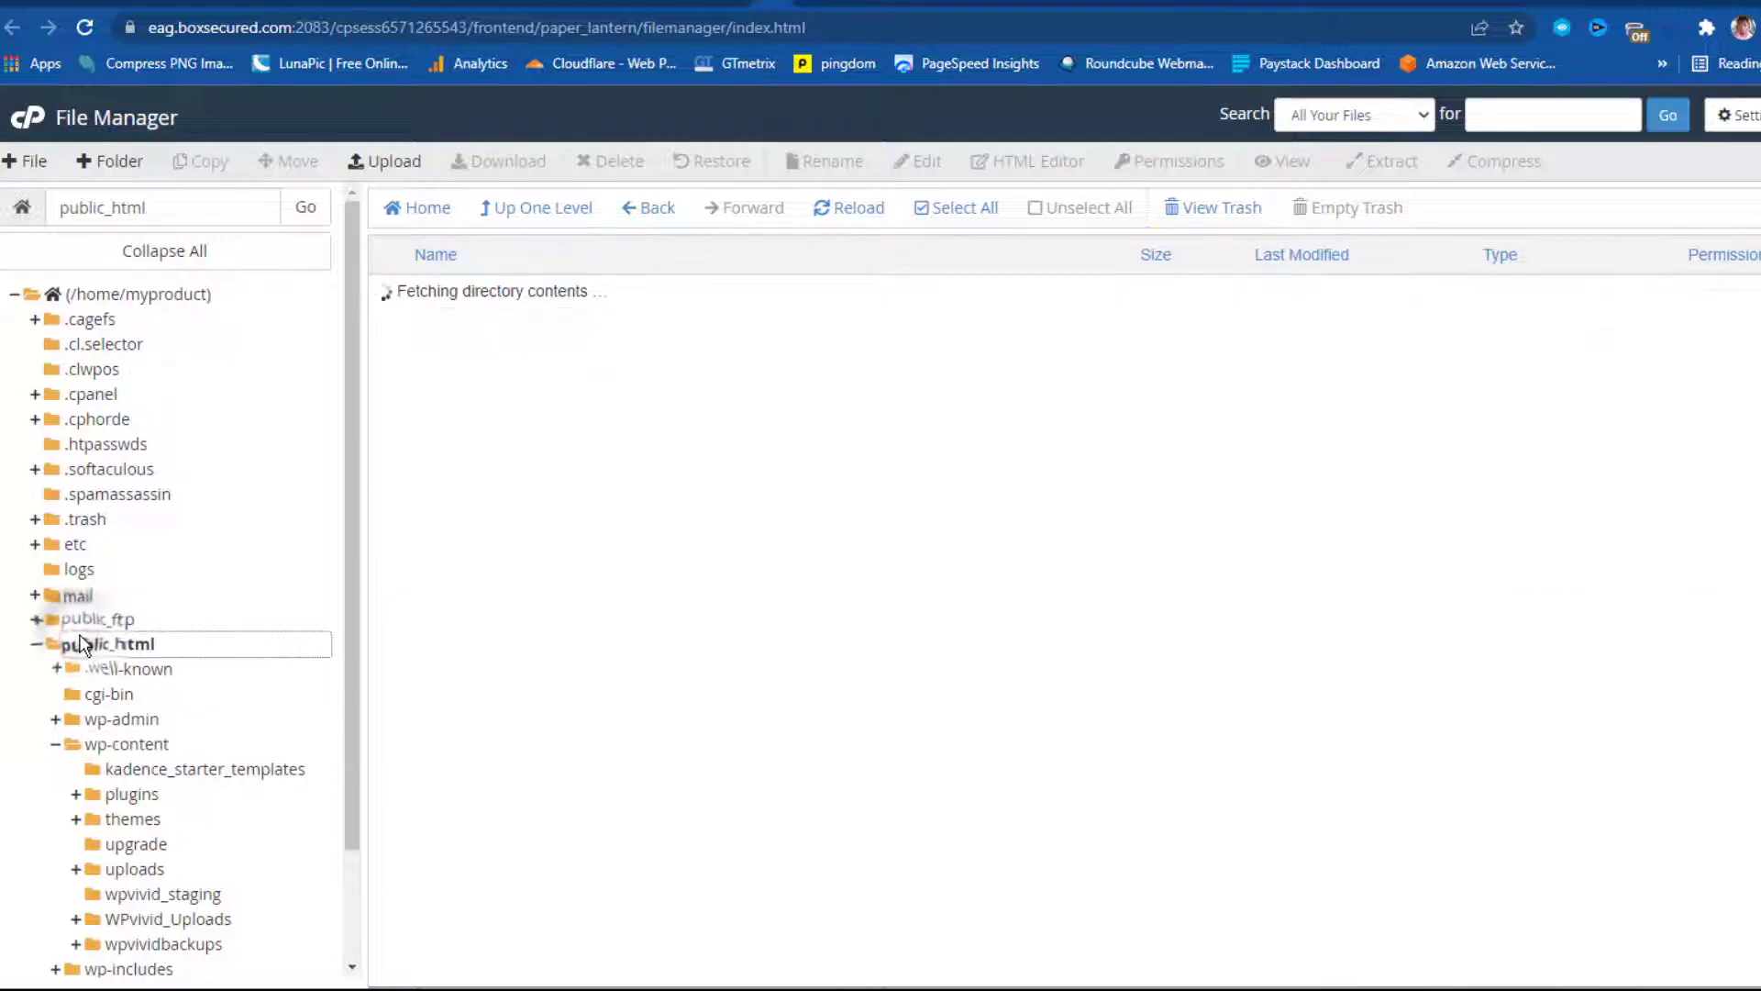
scroll(495, 550, down, 1)
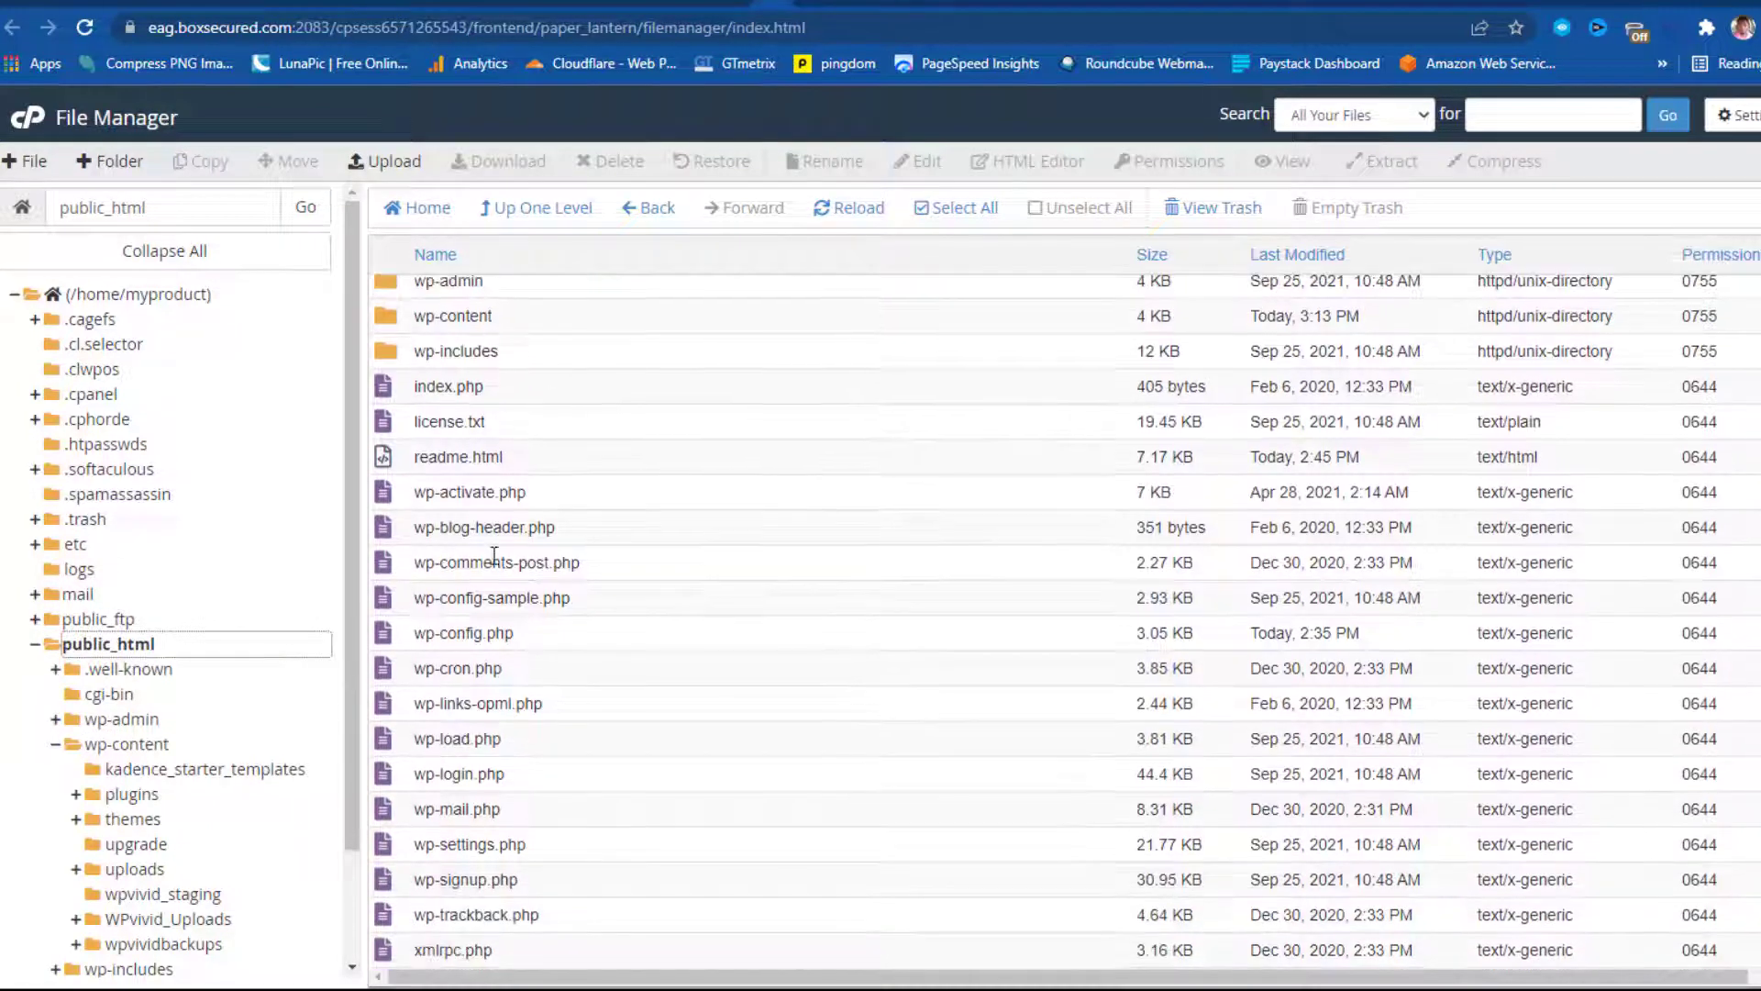
scroll(498, 587, up, 1)
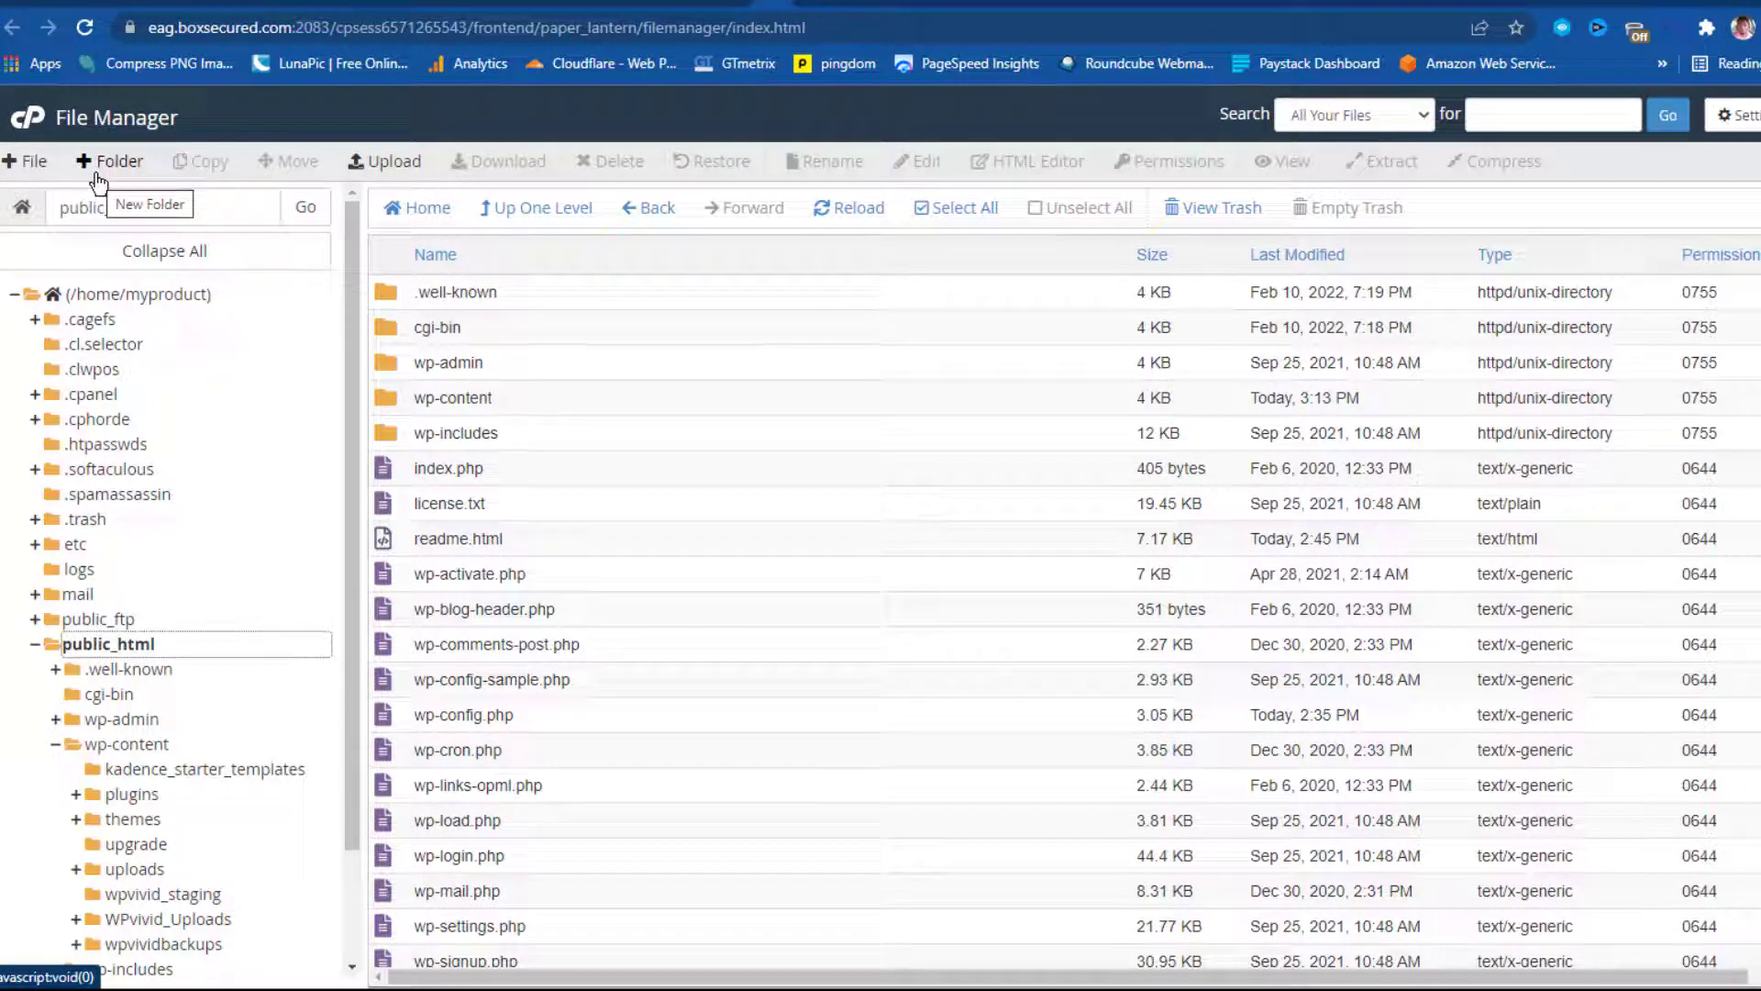
- Create a new file named .htaccess in public_html and select it
click(35, 175)
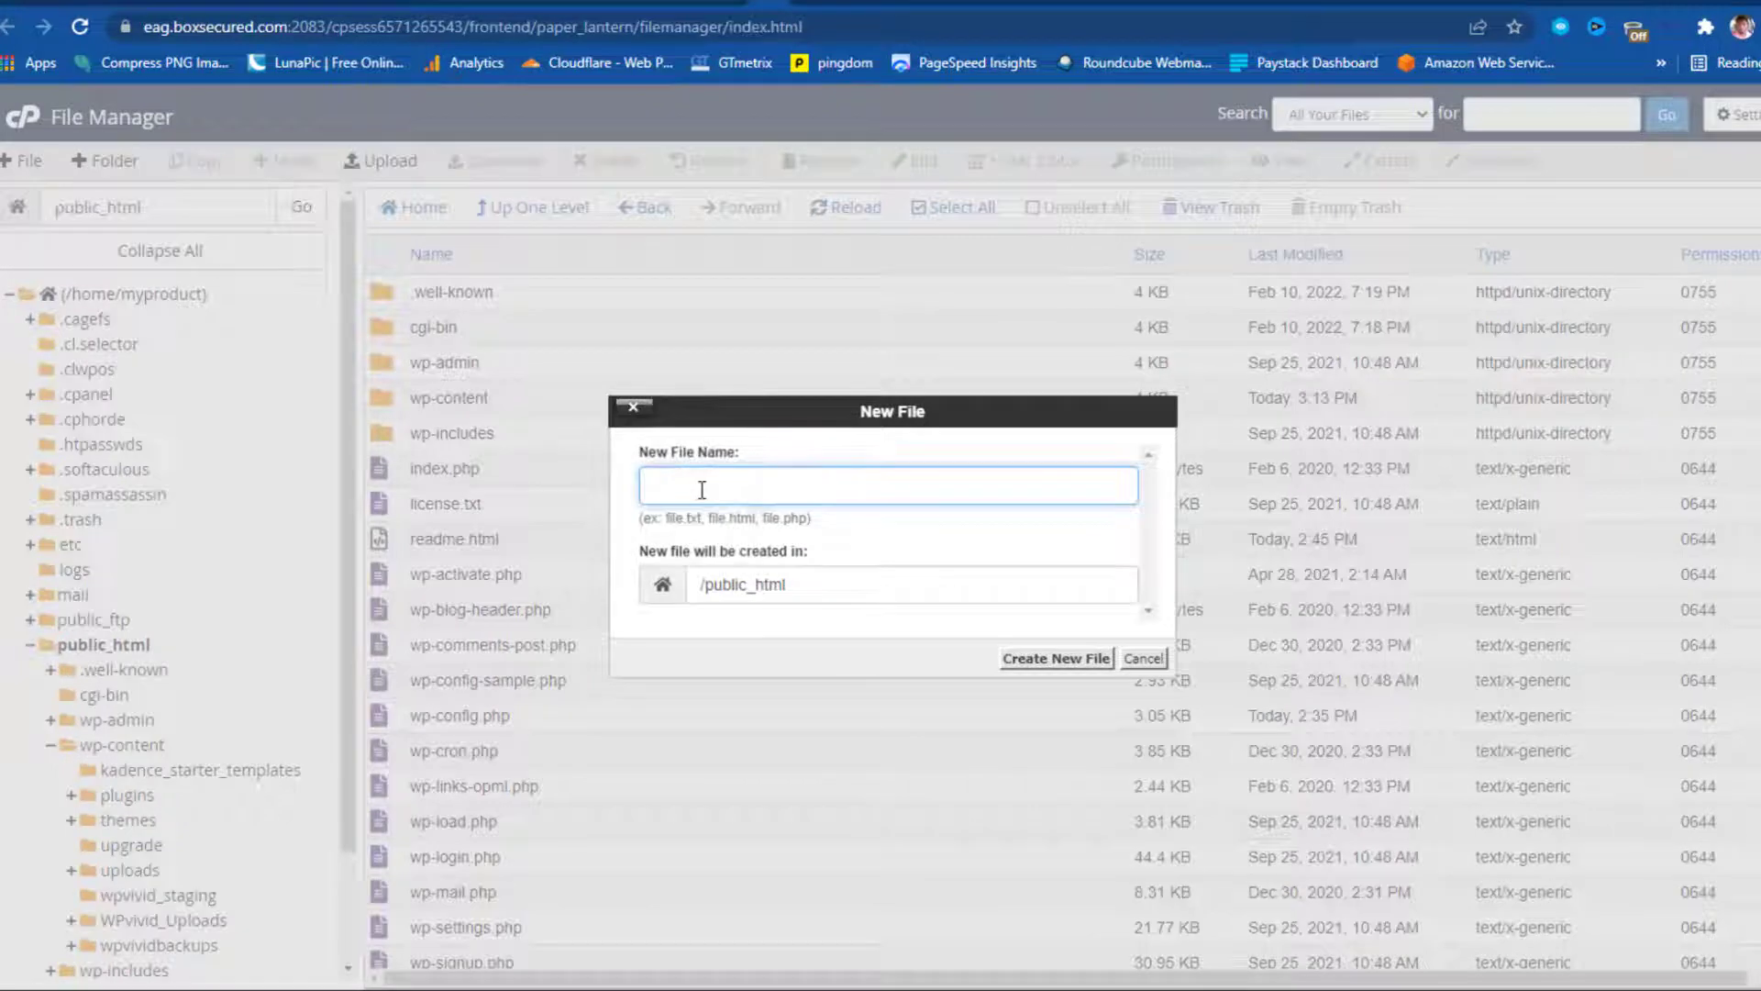
text(access)
click(1009, 658)
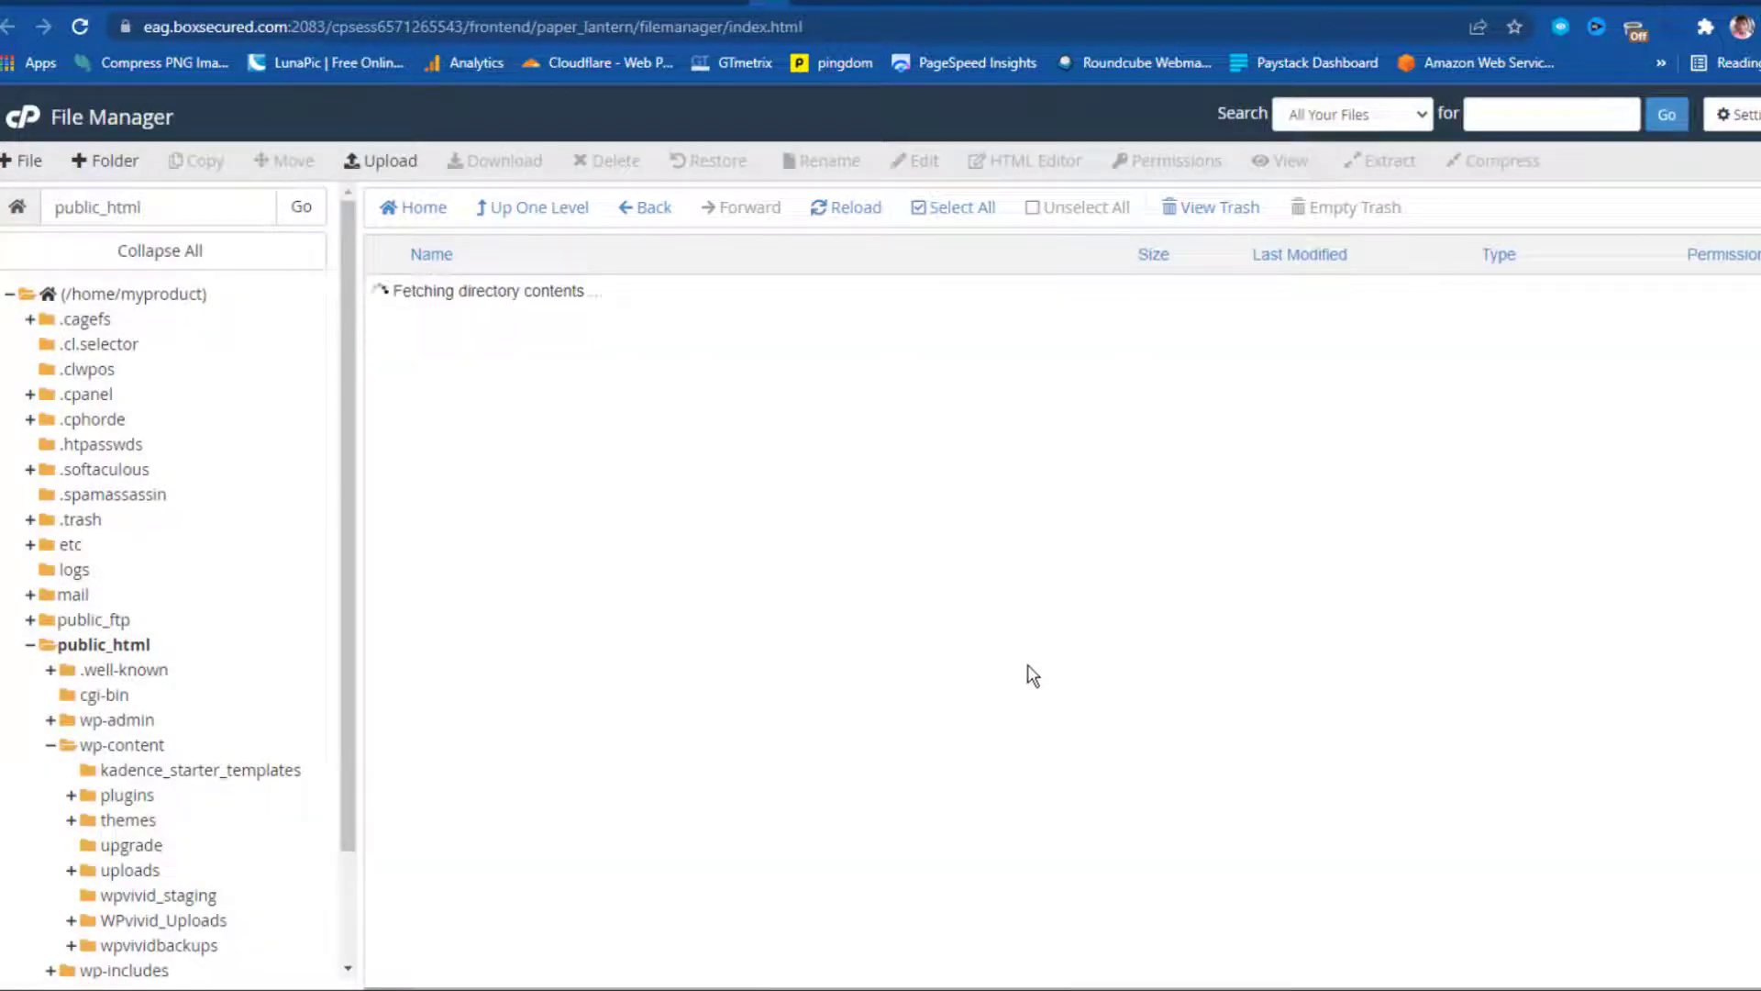
click(493, 471)
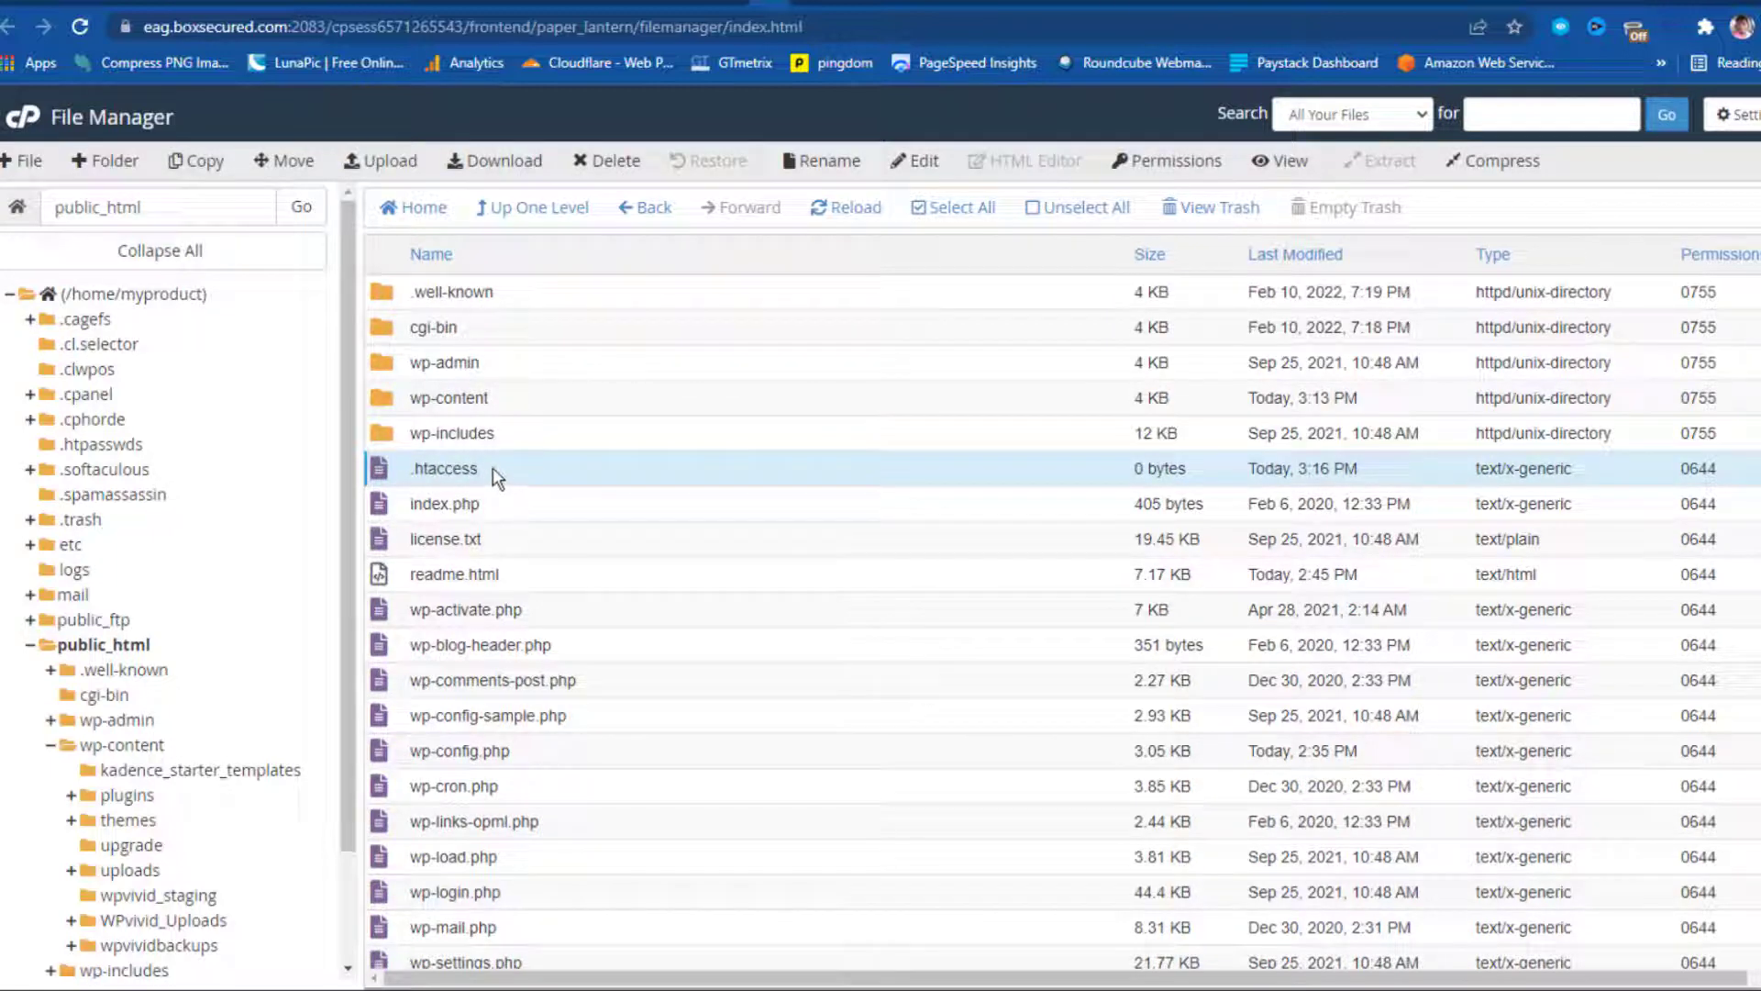
- Edit .htaccess from its context menu, confirming the encoding to open the code editor
right_click(492, 466)
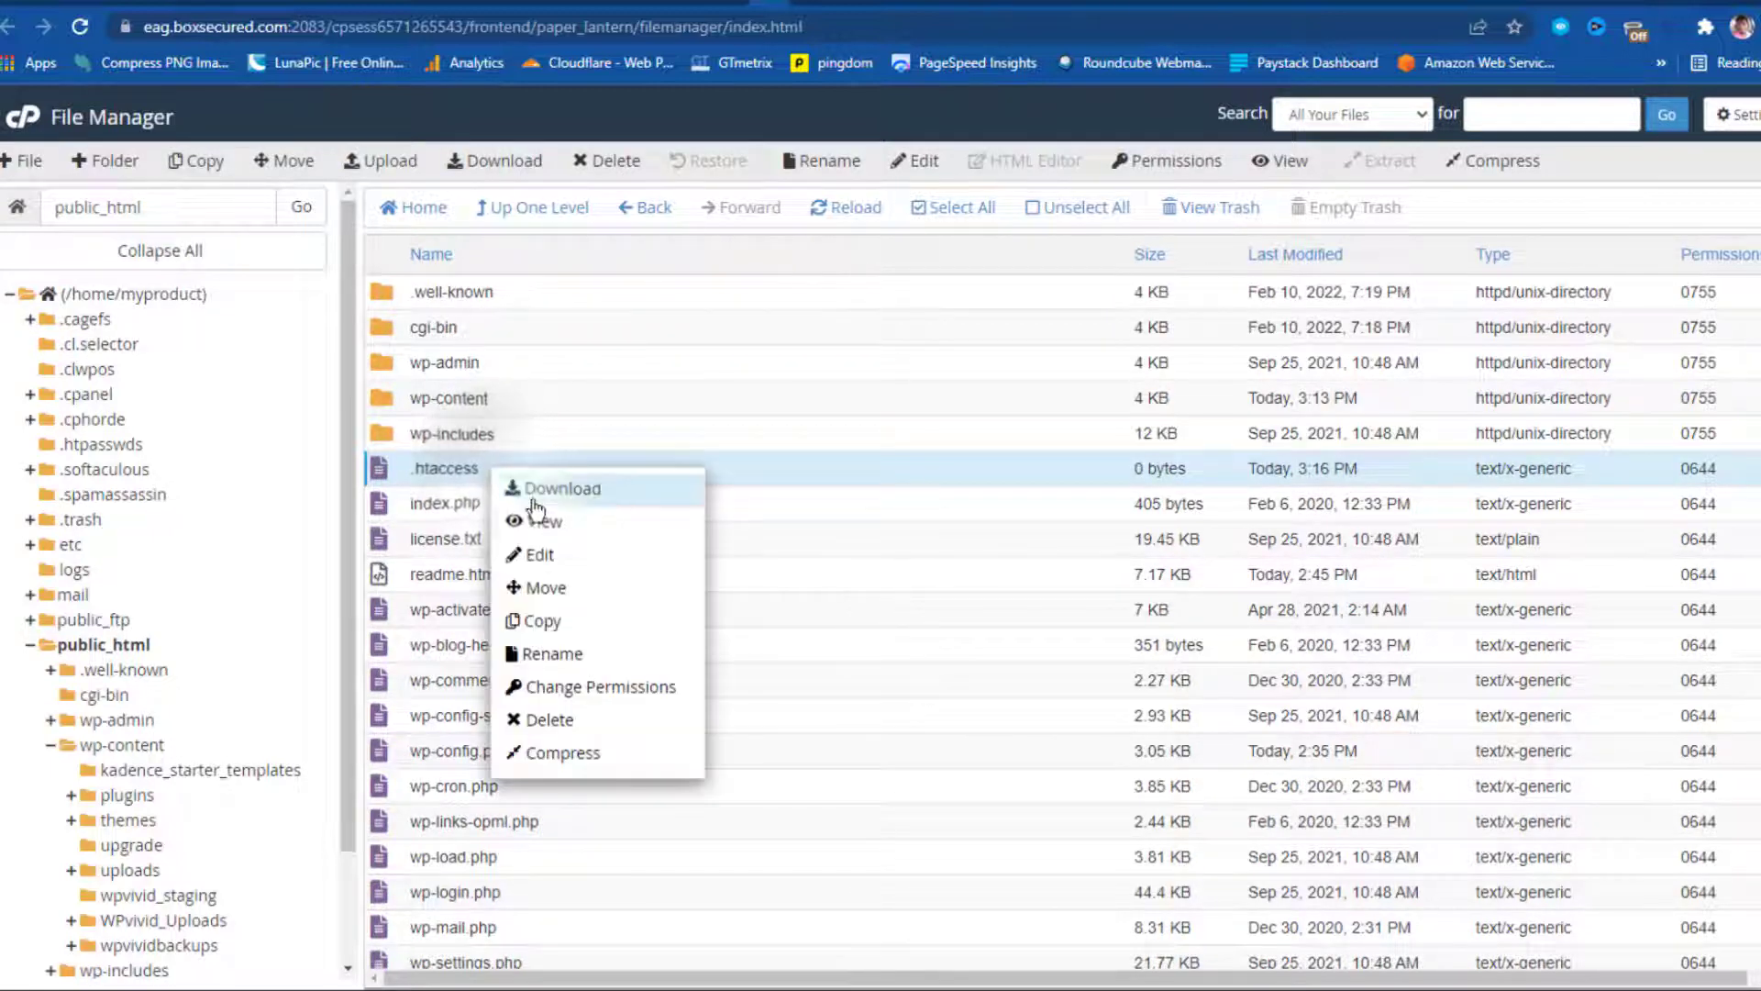
click(534, 556)
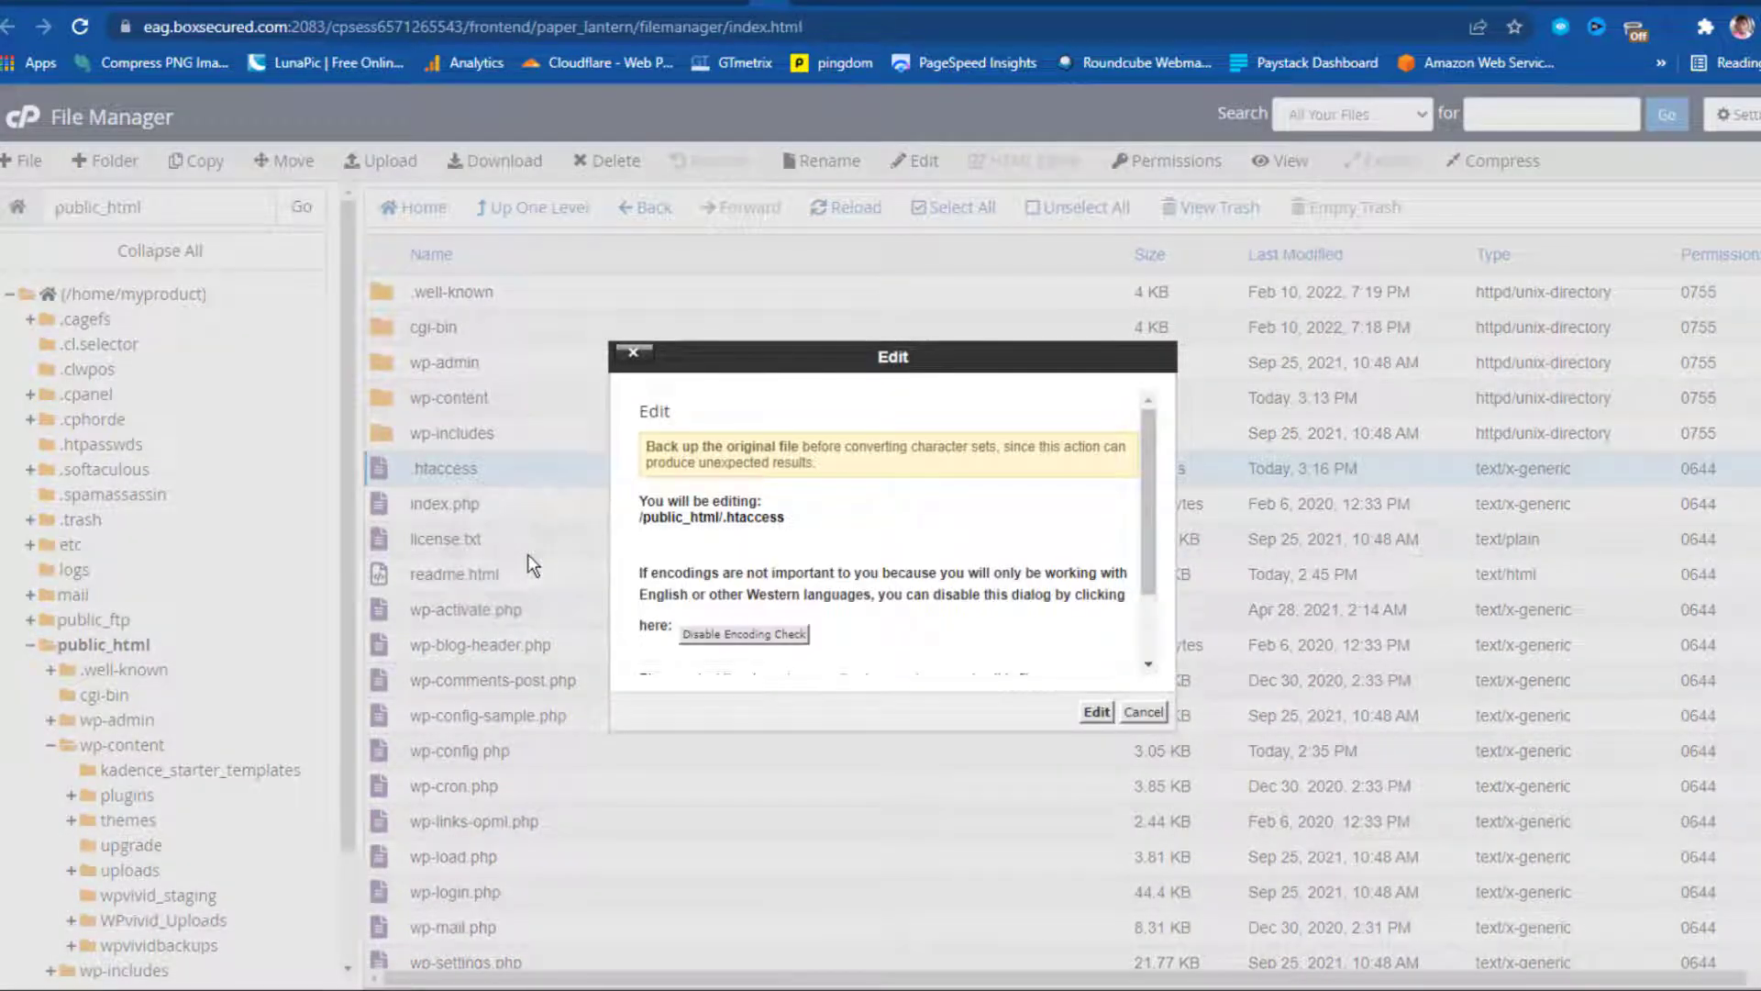
click(1097, 712)
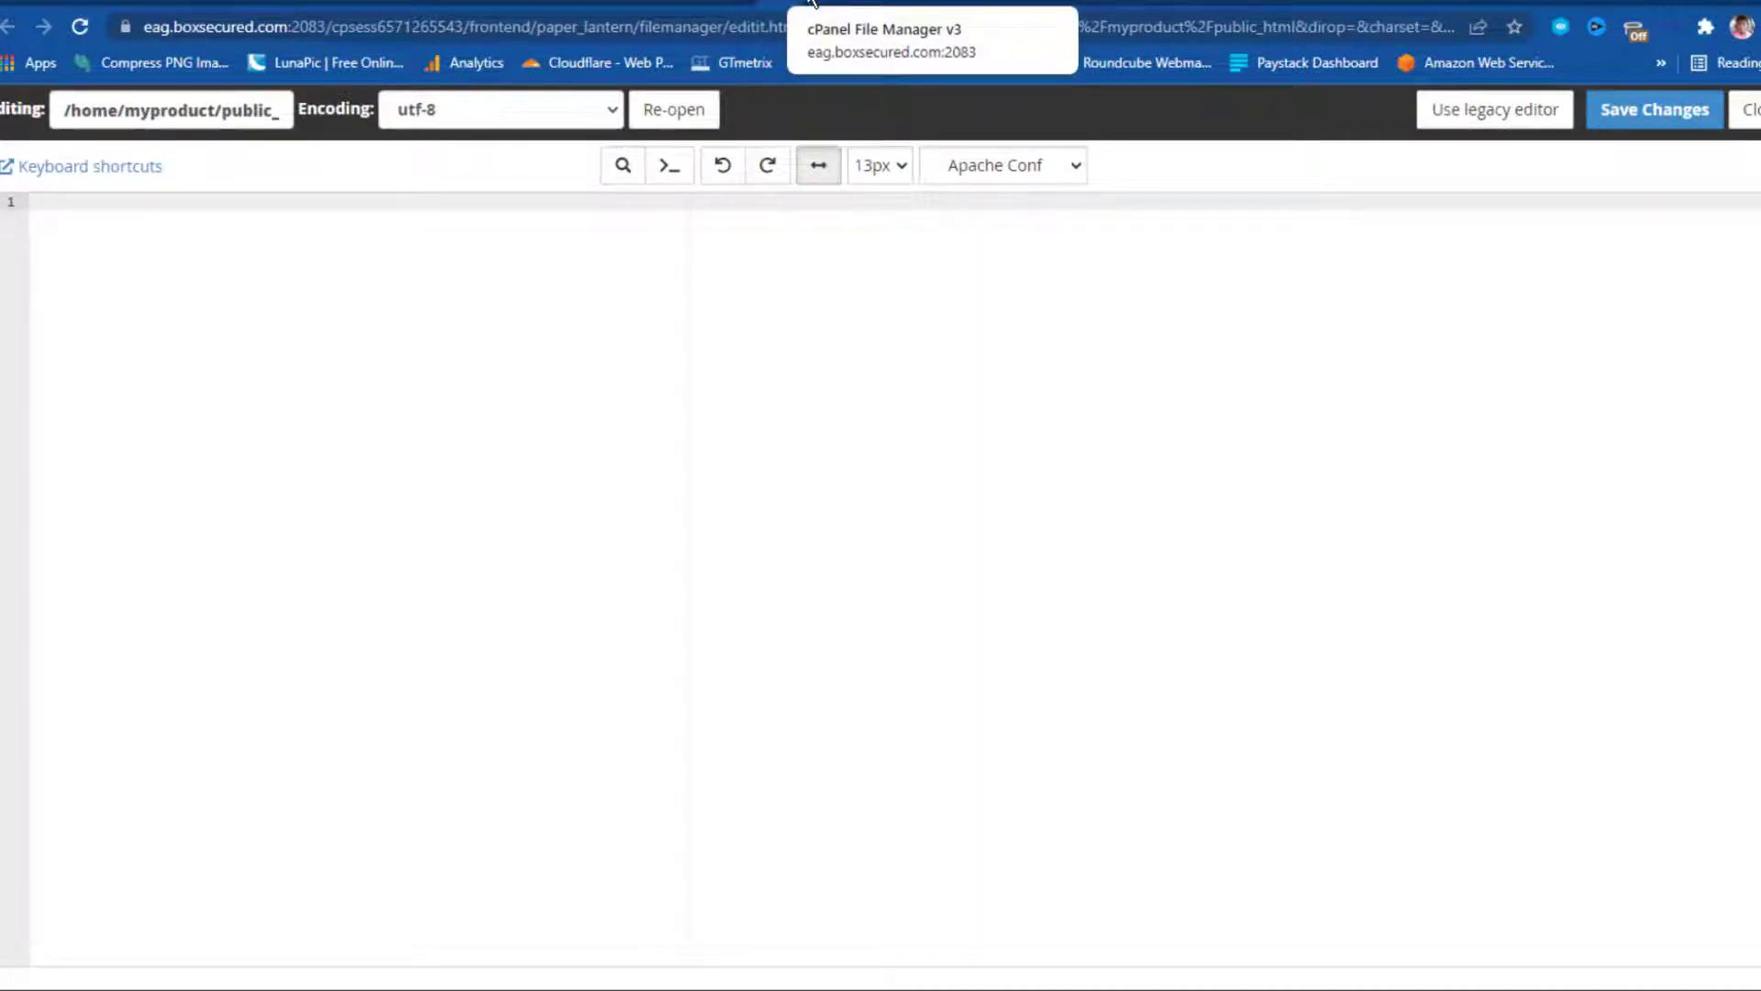
- Google 'new htaccess file' and open the 'htaccess – WordPress.org Forums' result
click(812, 3)
click(761, 33)
text(new)
key(Delete)
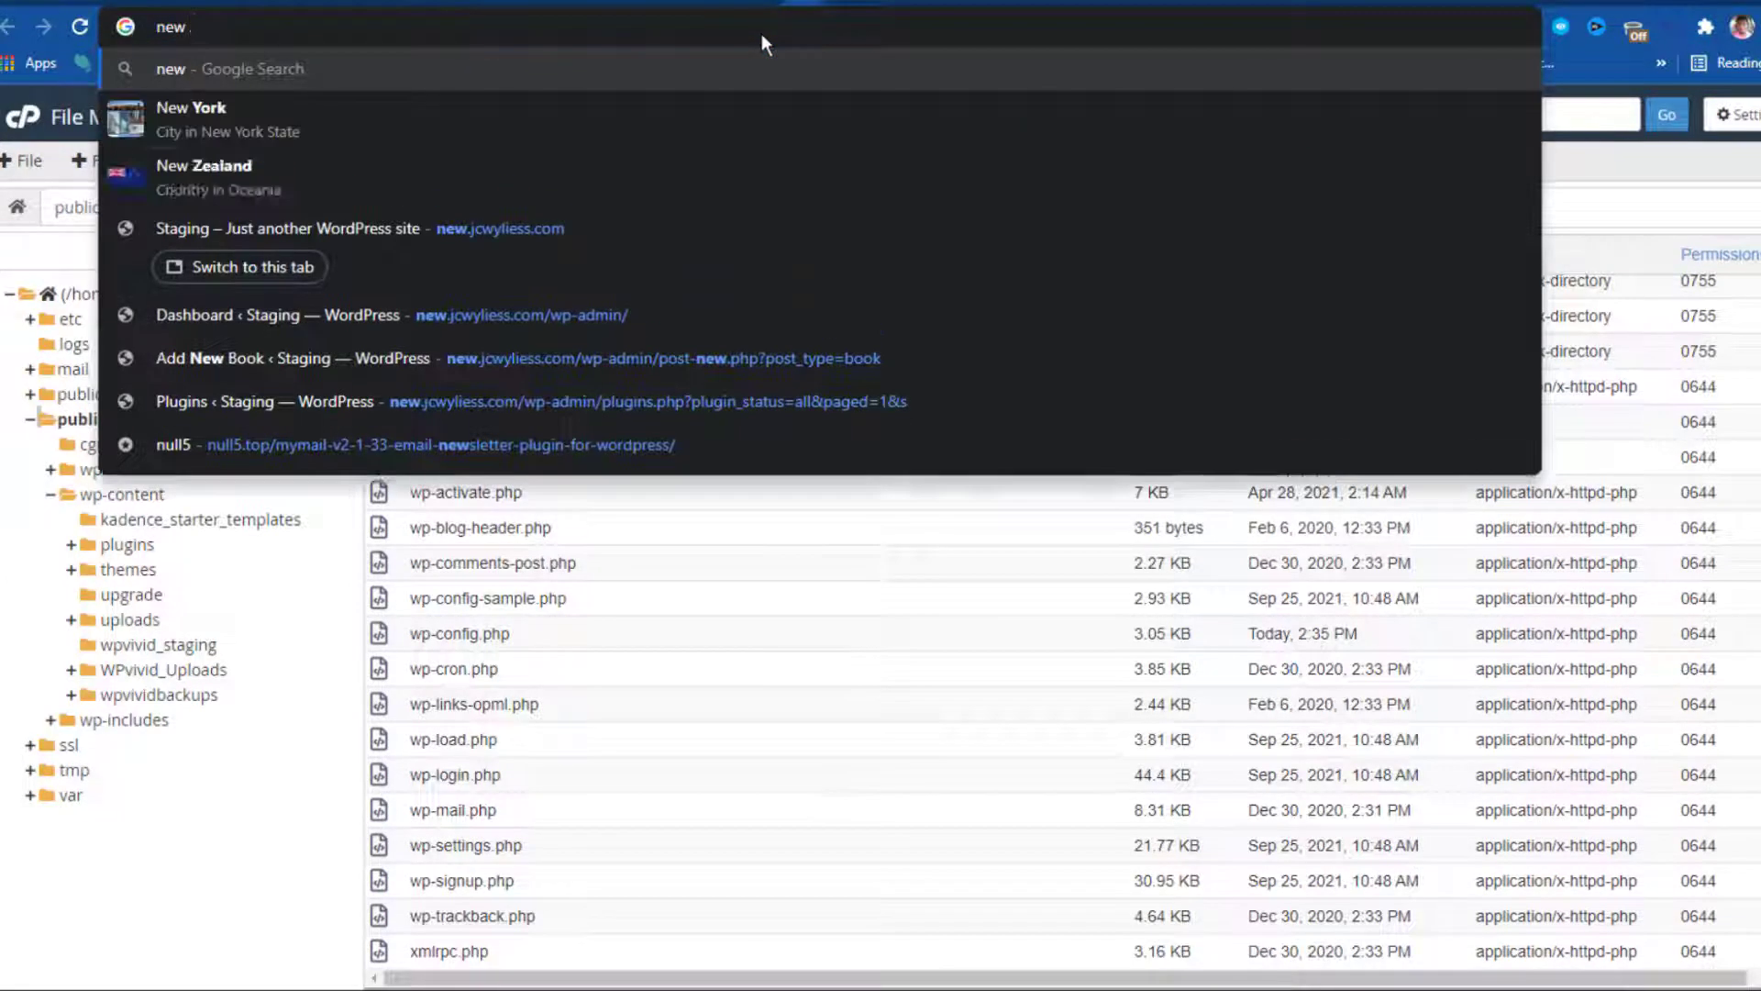
text(.htacess)
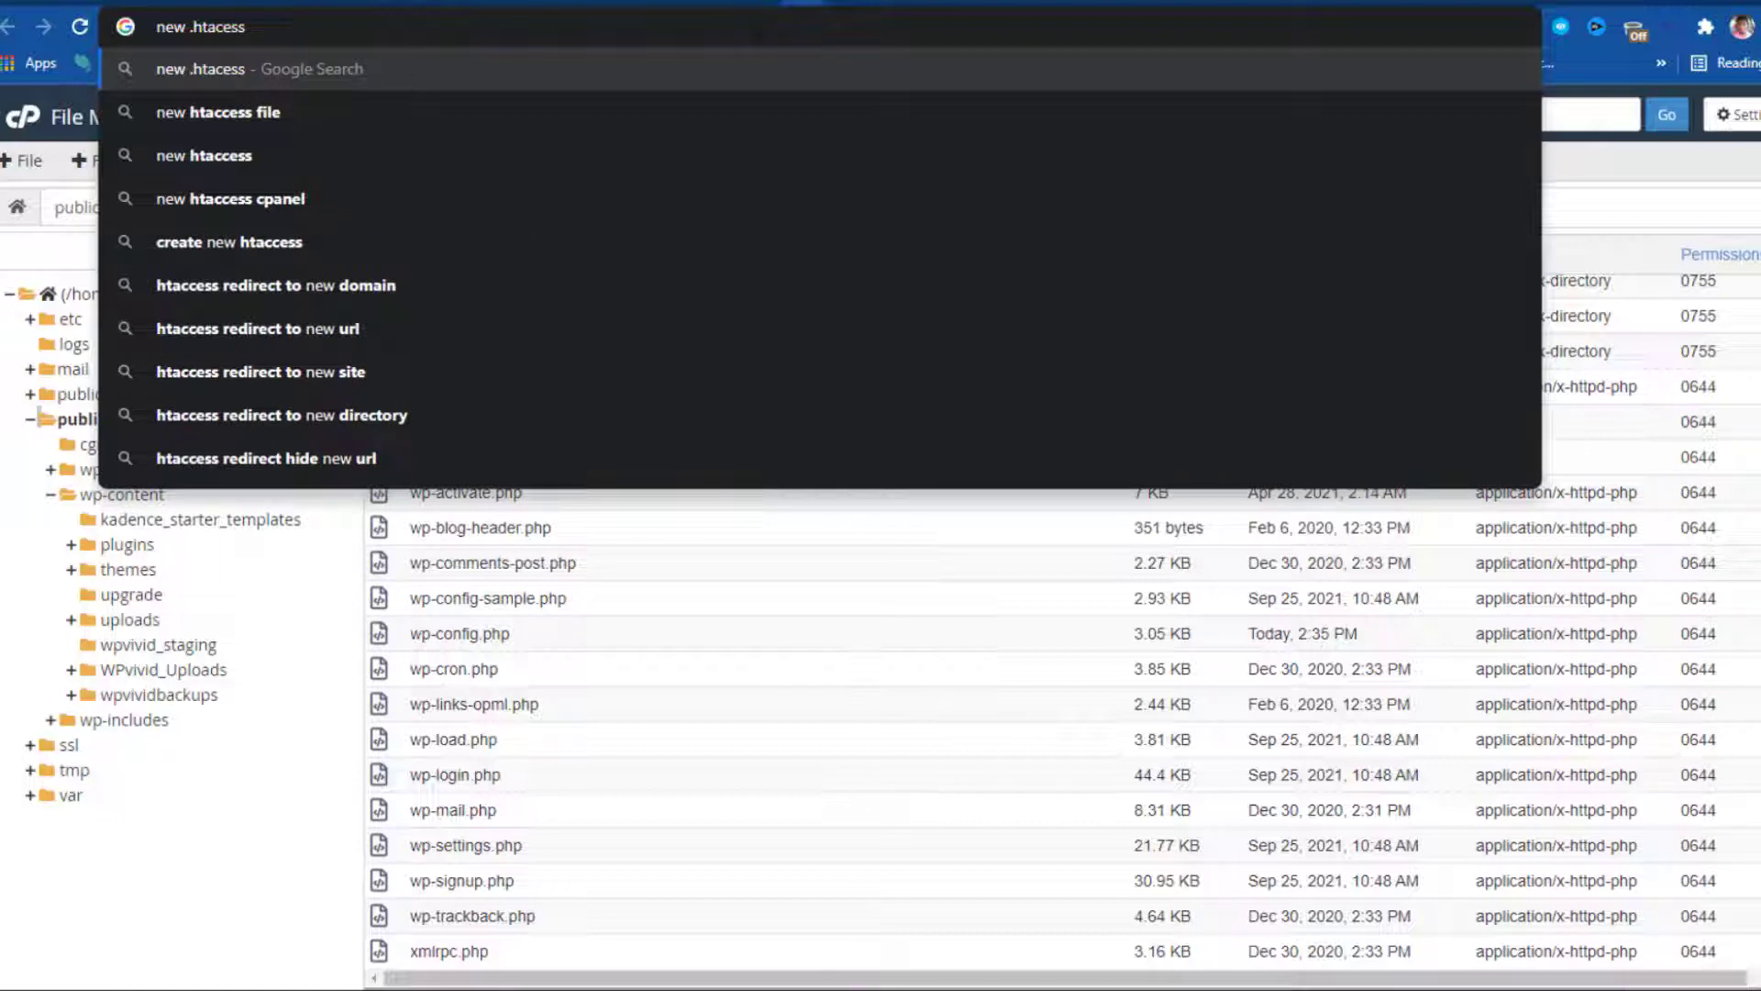
click(245, 107)
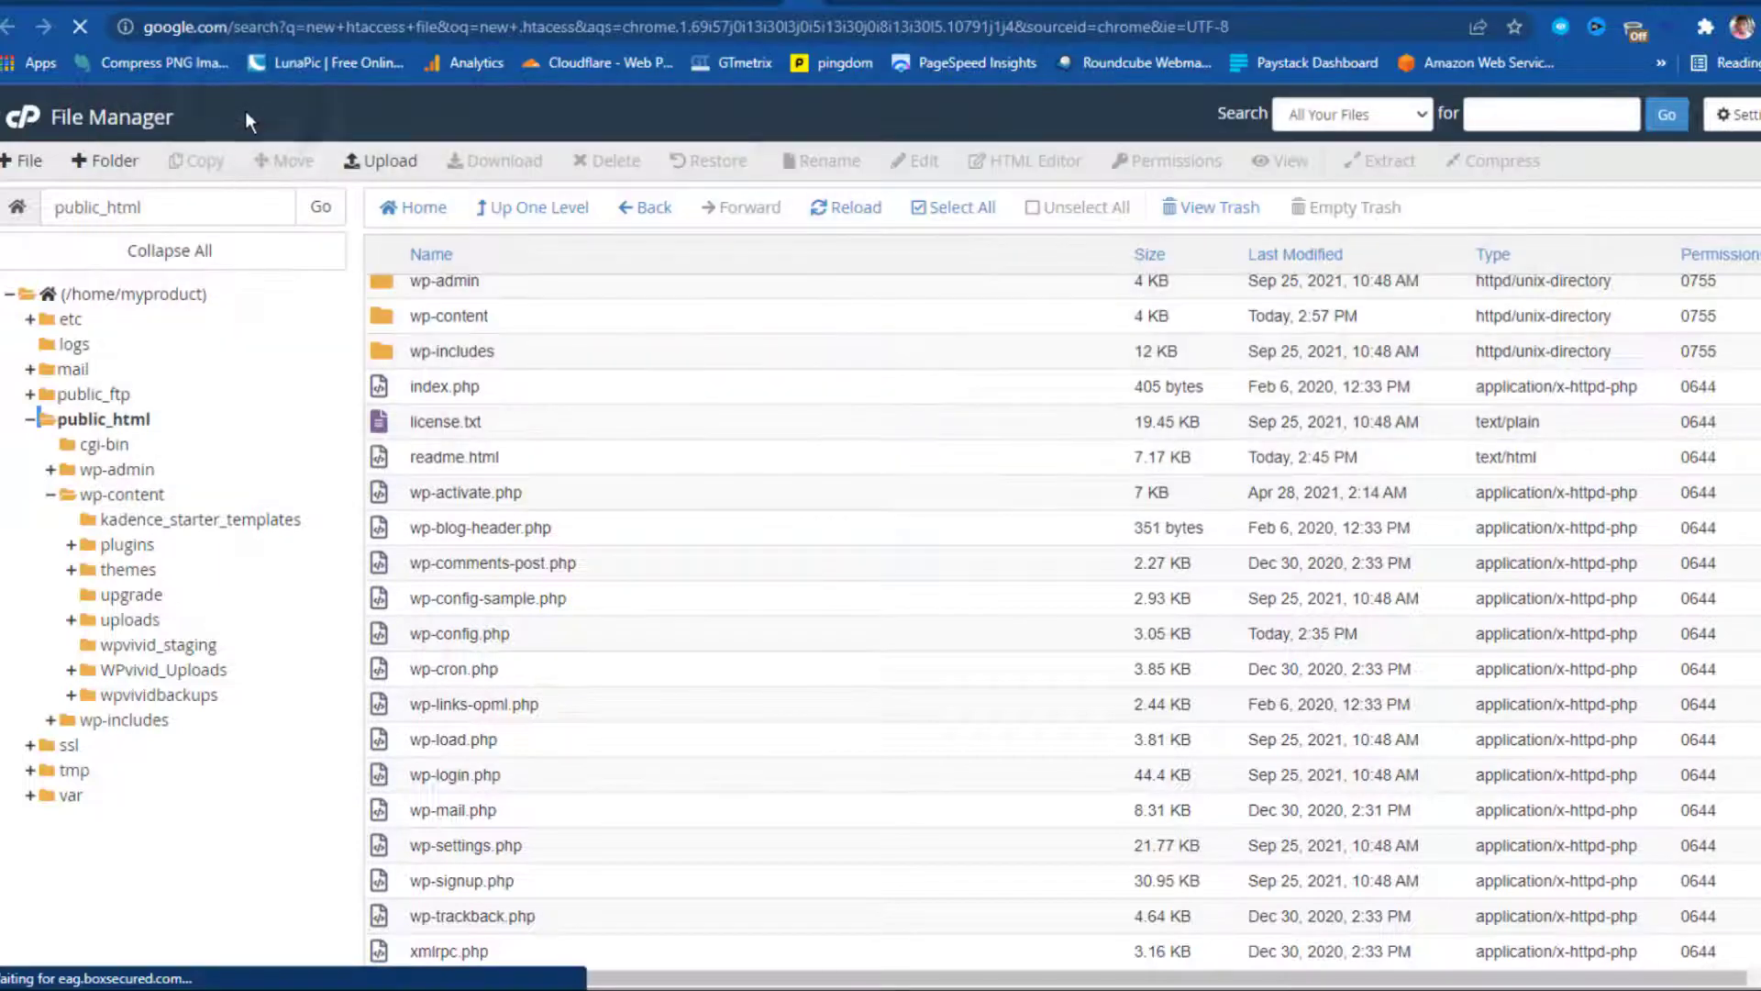
scroll(531, 486, down, 5)
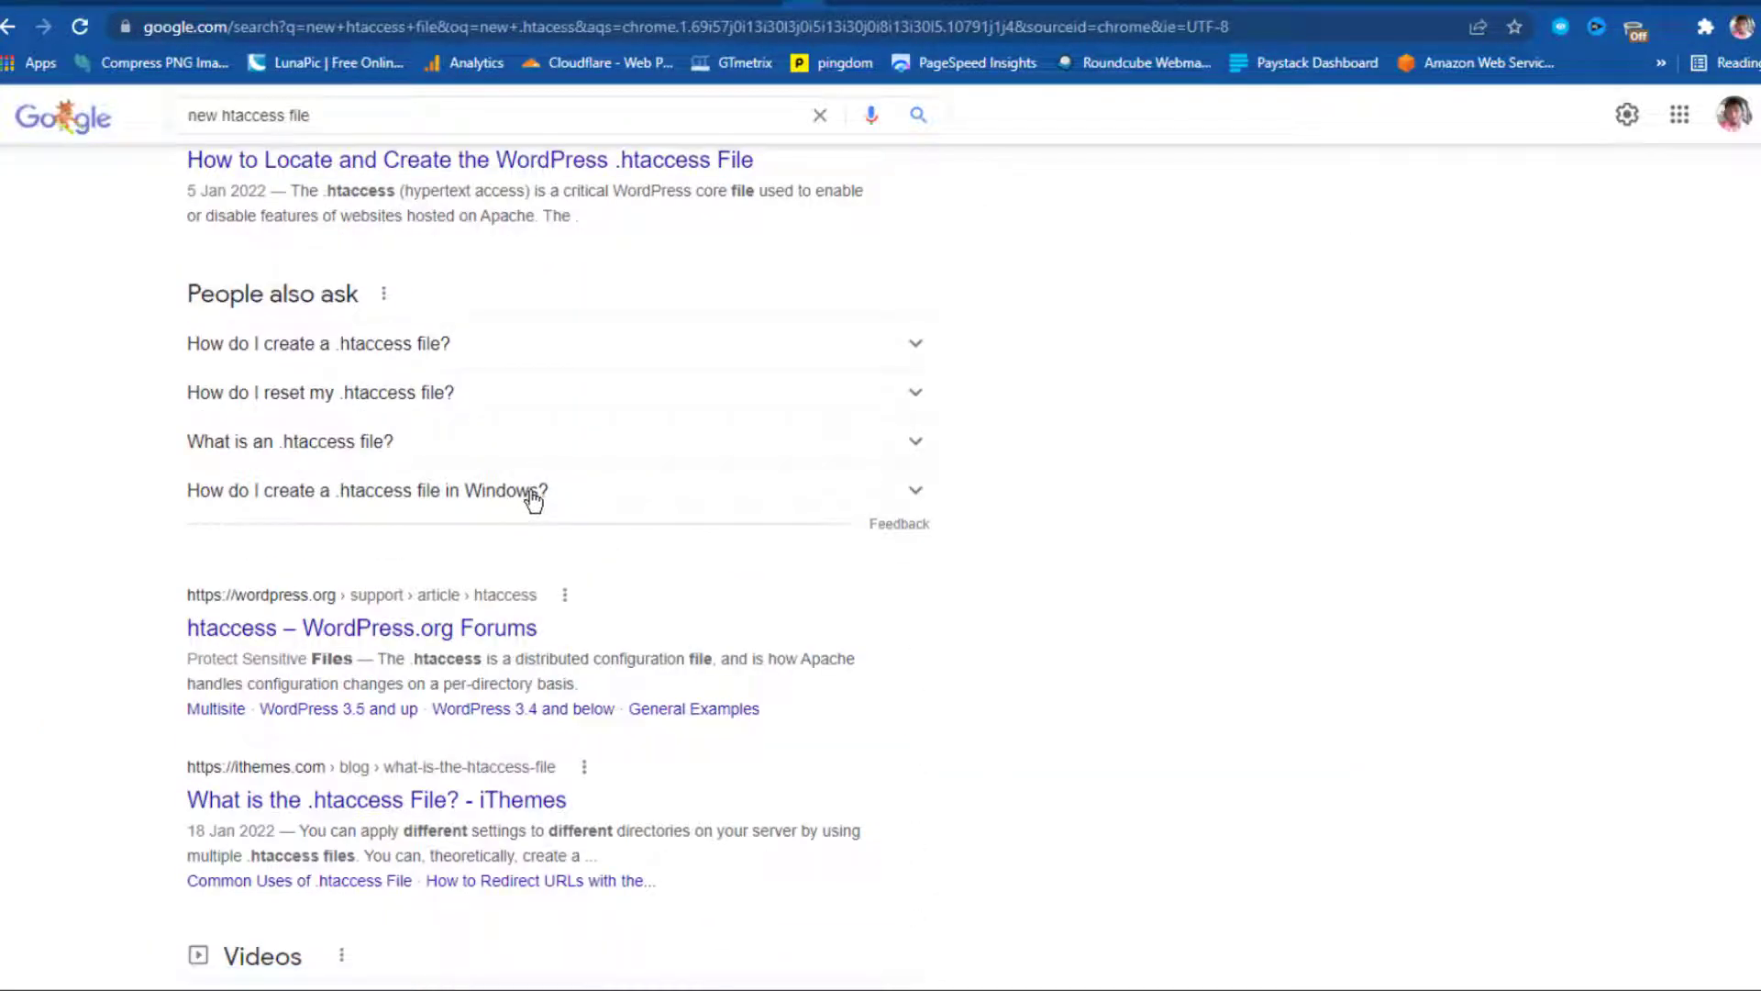
scroll(506, 587, down, 1)
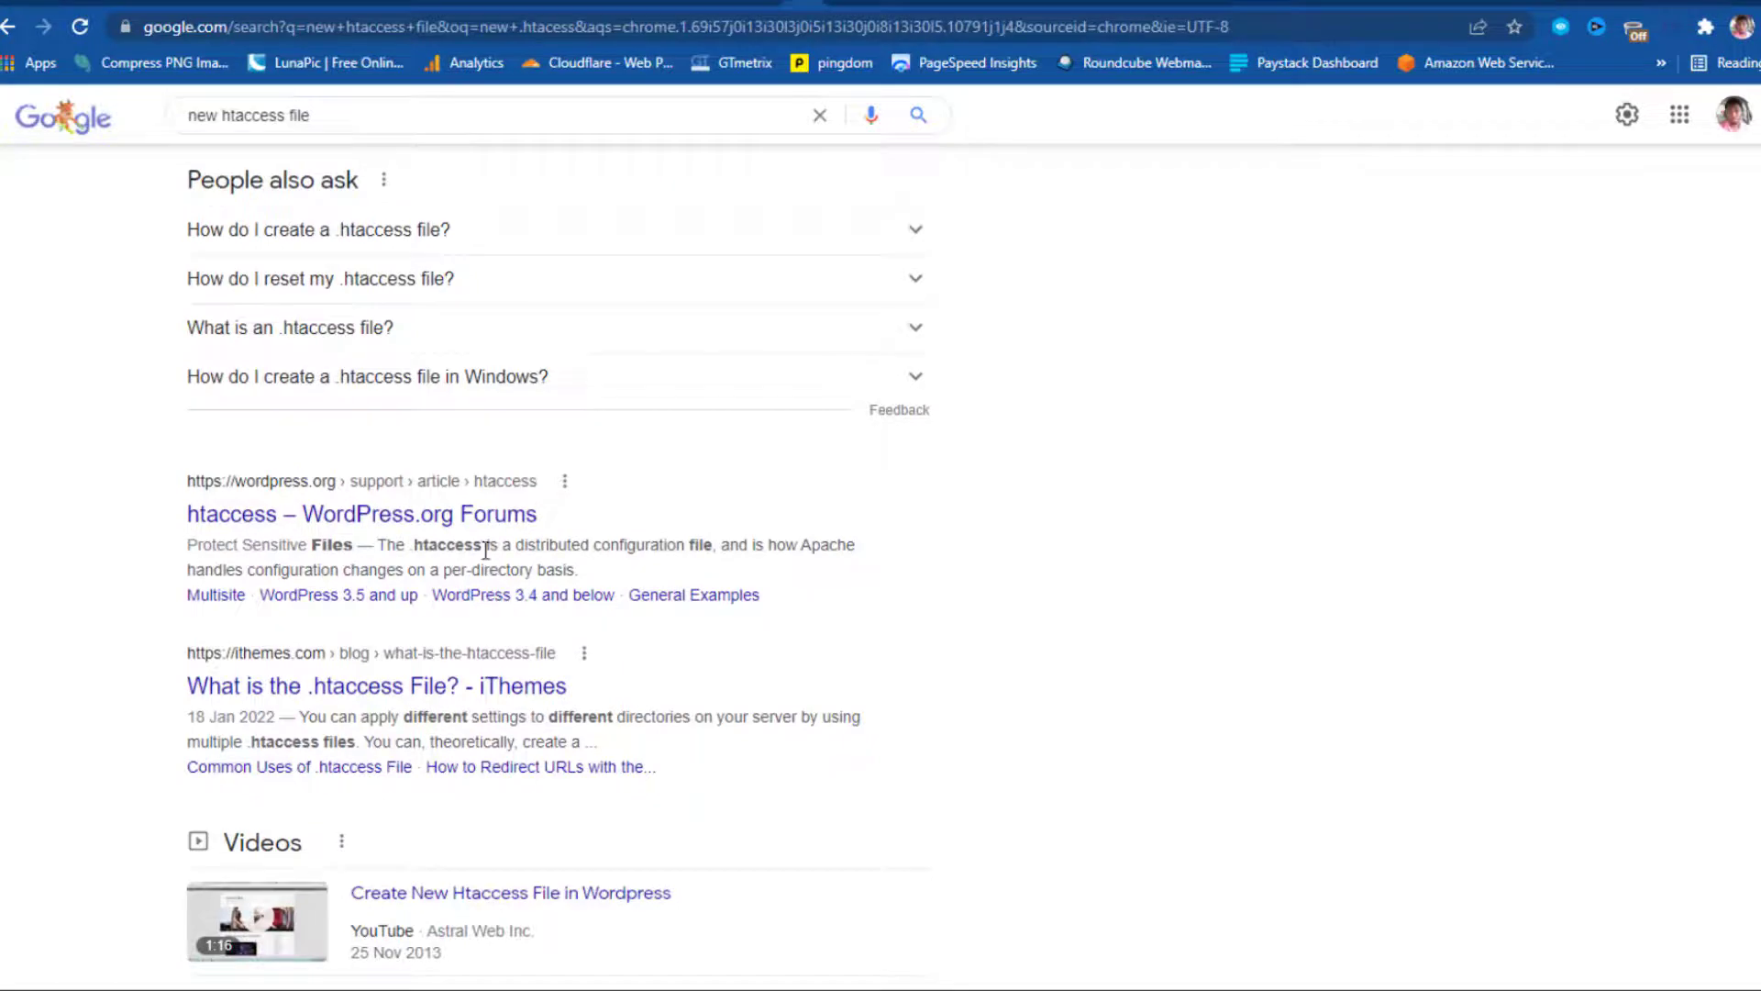
click(459, 521)
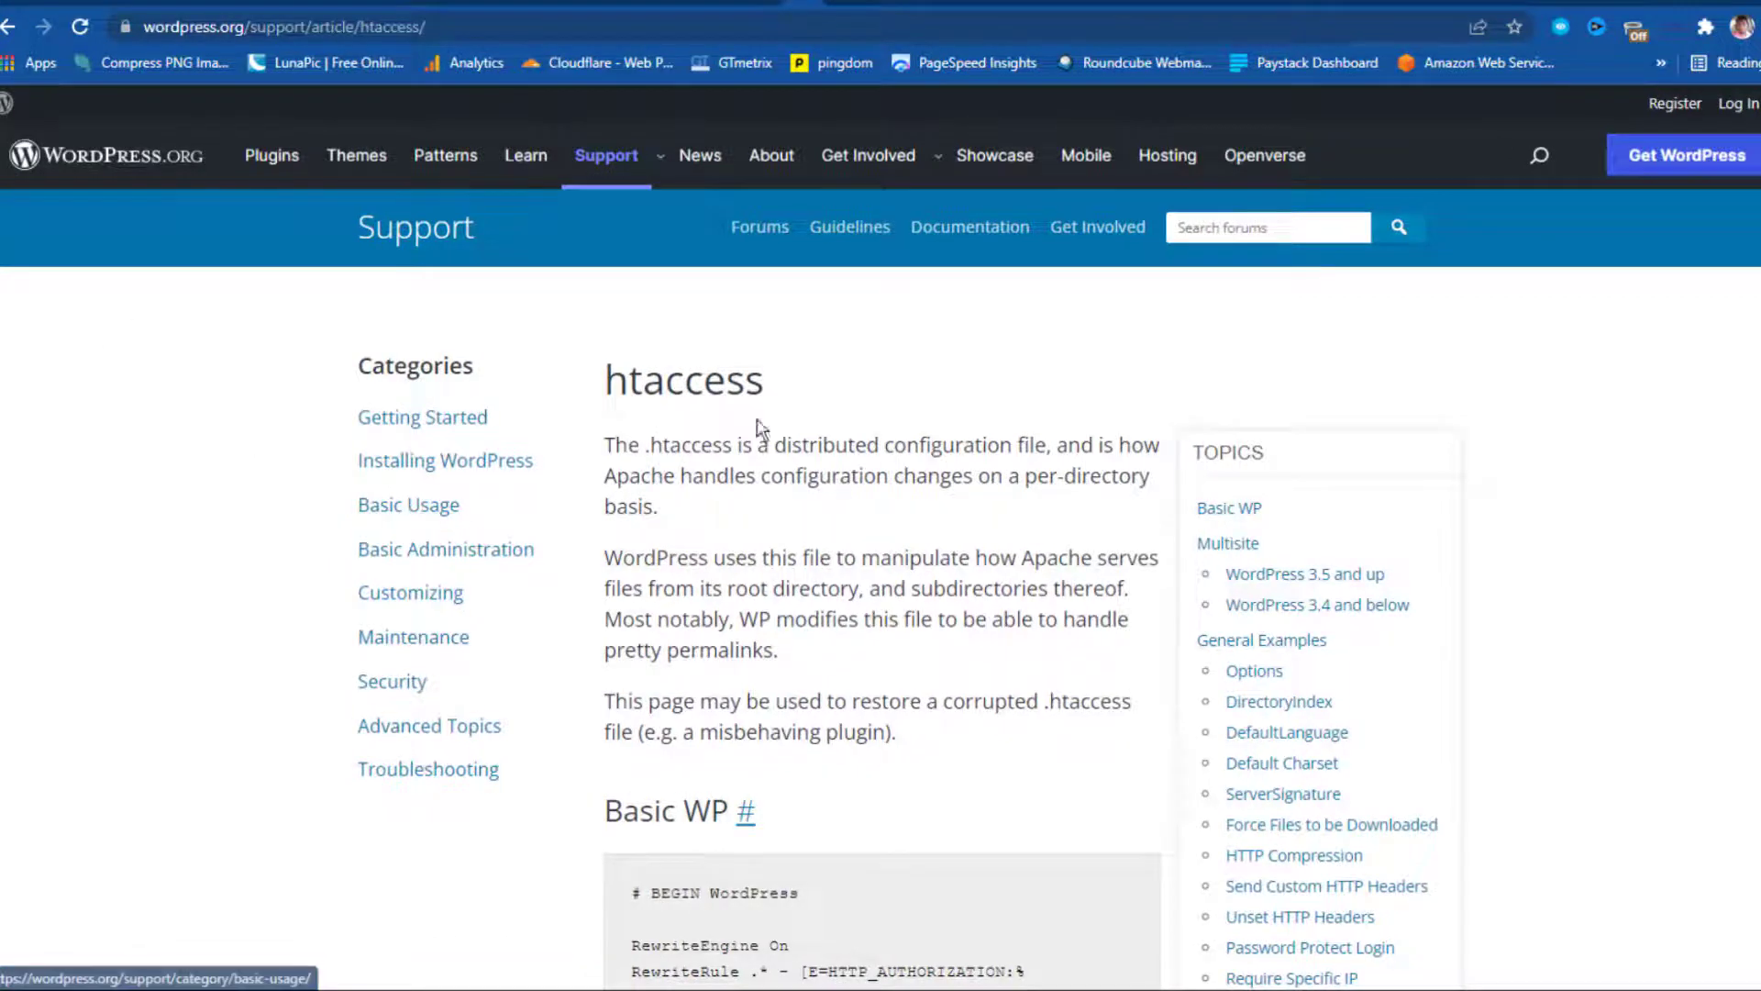
- Select and copy the Basic WP rewrite rules code block
scroll(823, 415, down, 6)
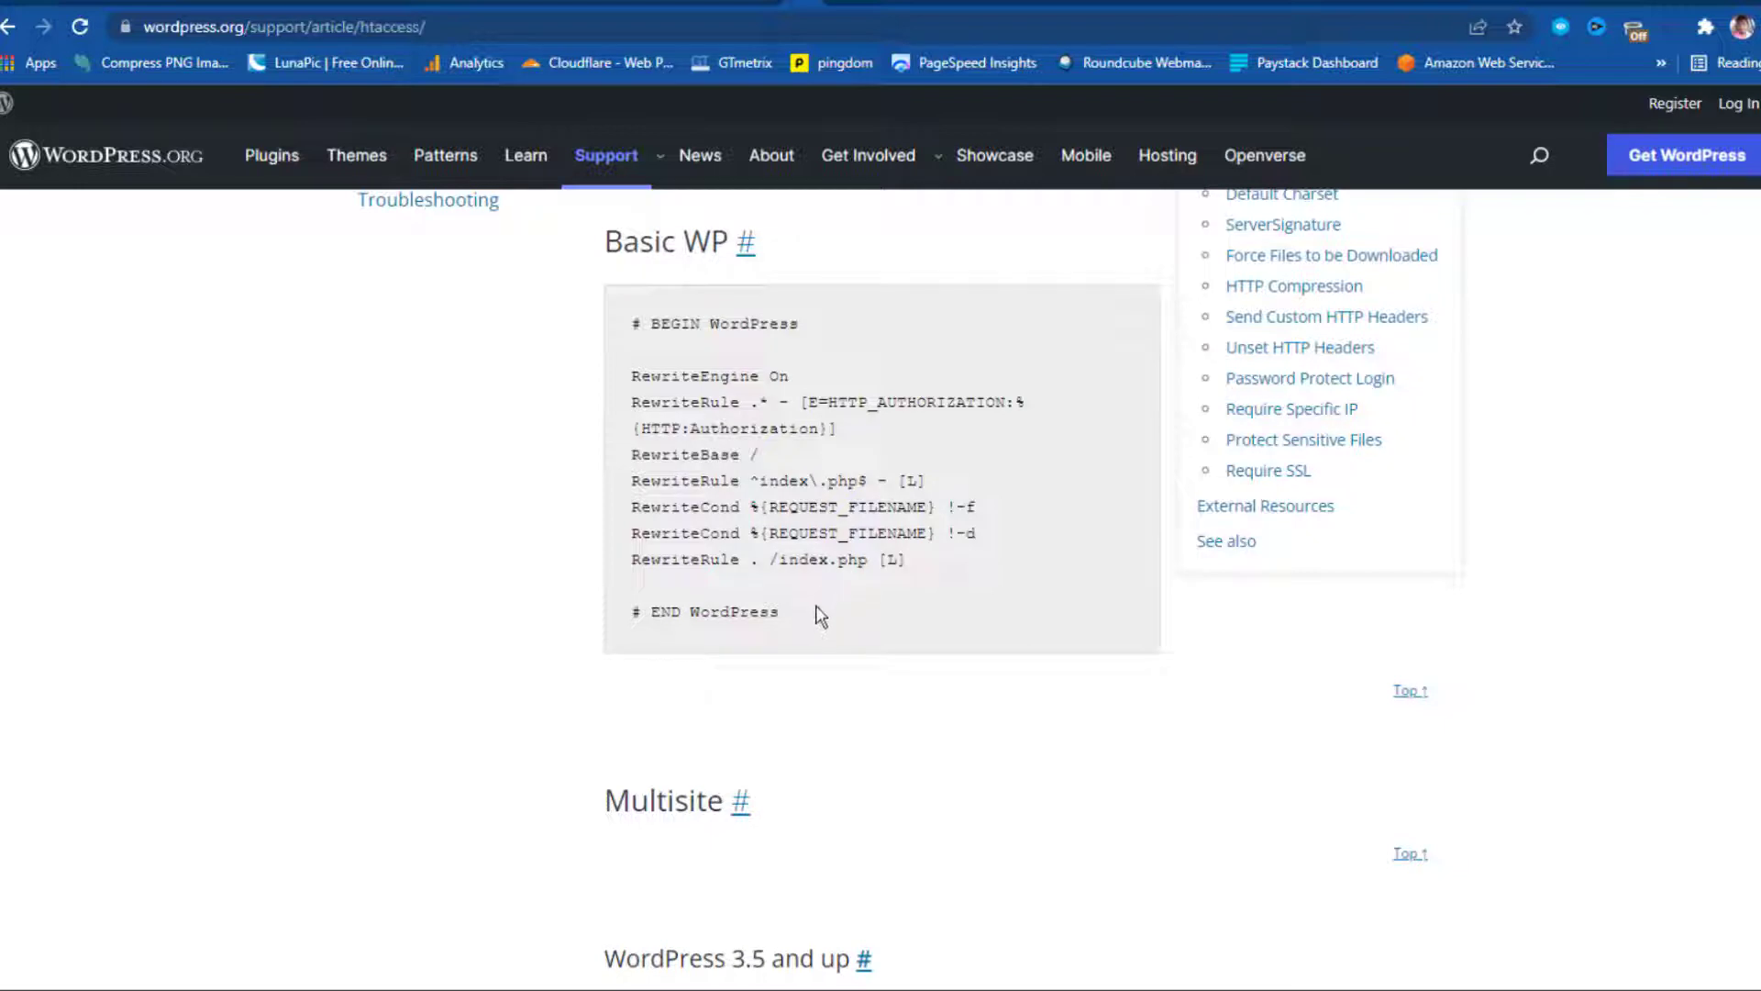
drag(806, 613, 617, 325)
key(ctrl+c)
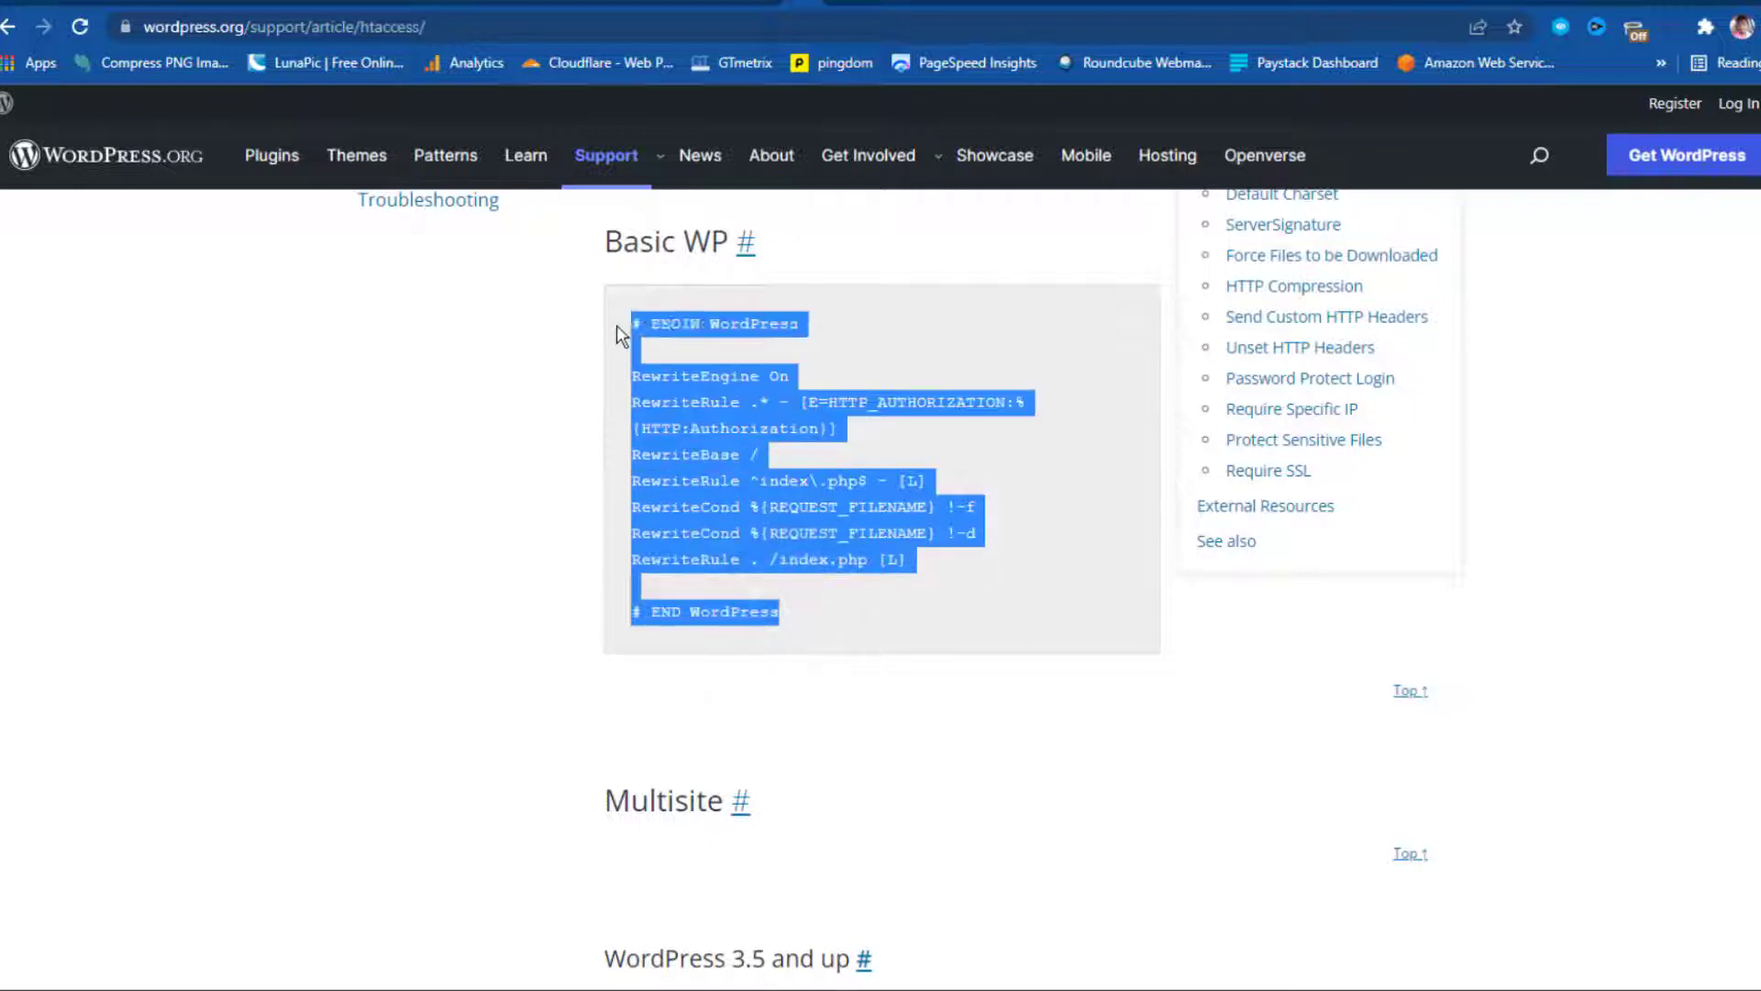
right_click(686, 382)
click(713, 394)
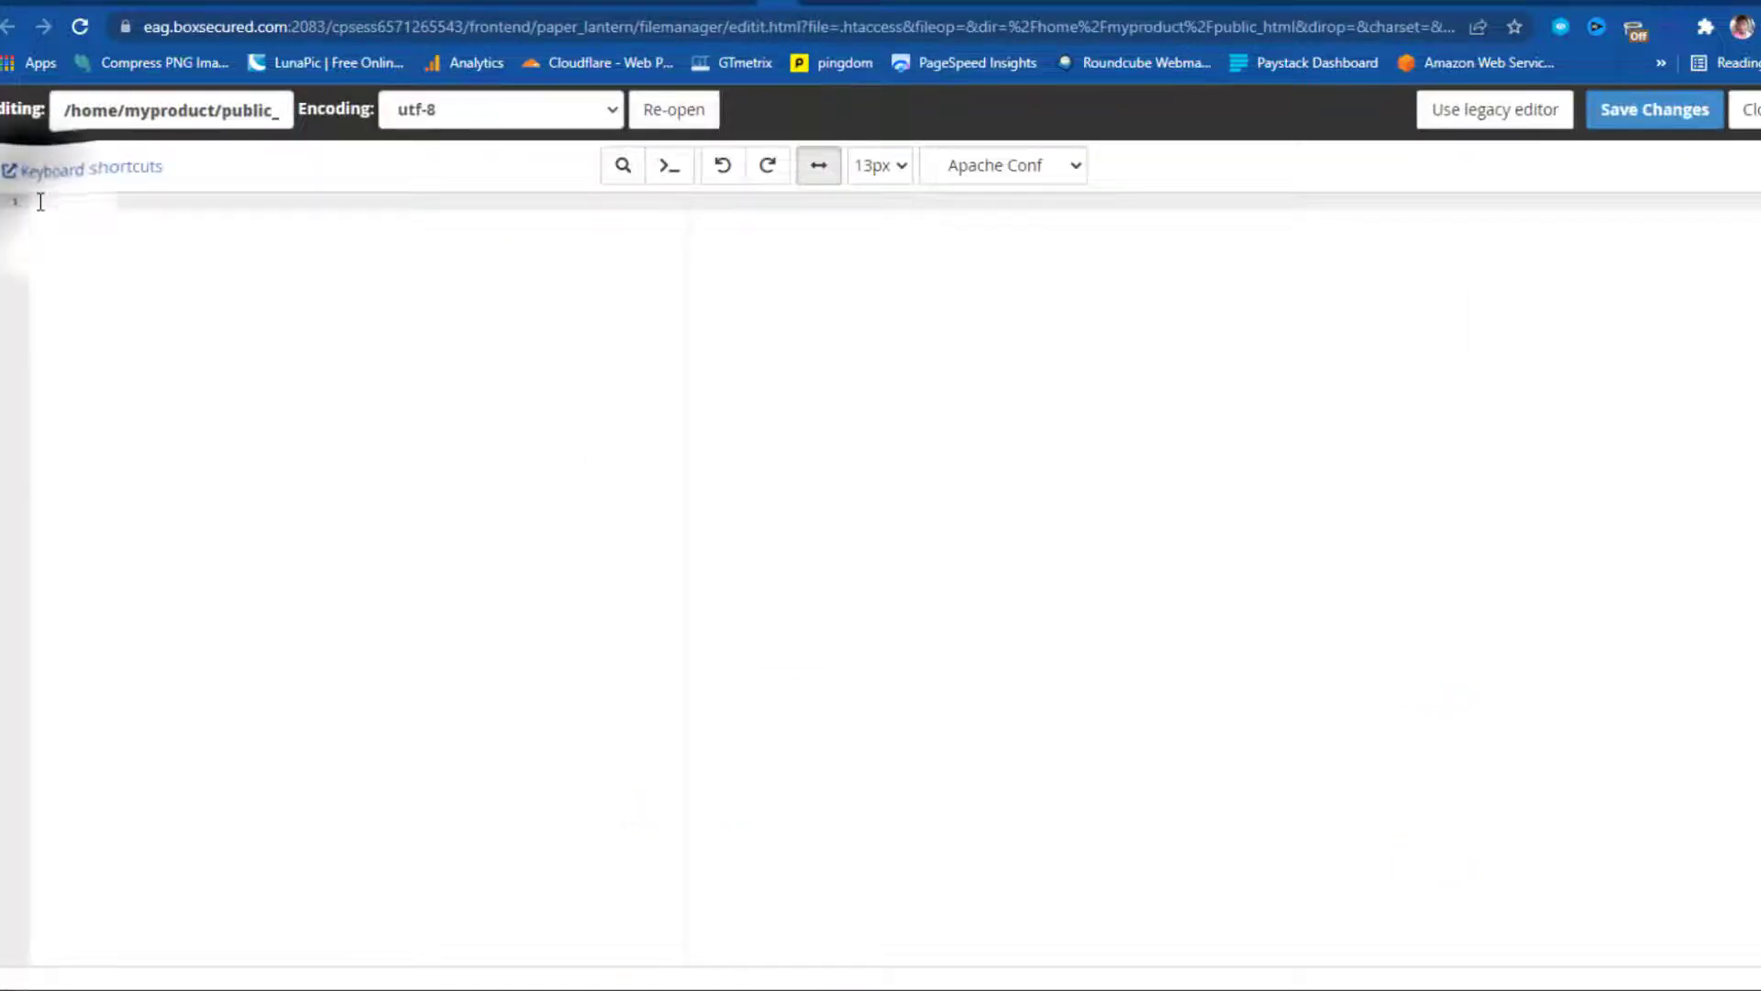
- Paste the WordPress rewrite rules into .htaccess, save, and close the editor
right_click(40, 203)
click(104, 376)
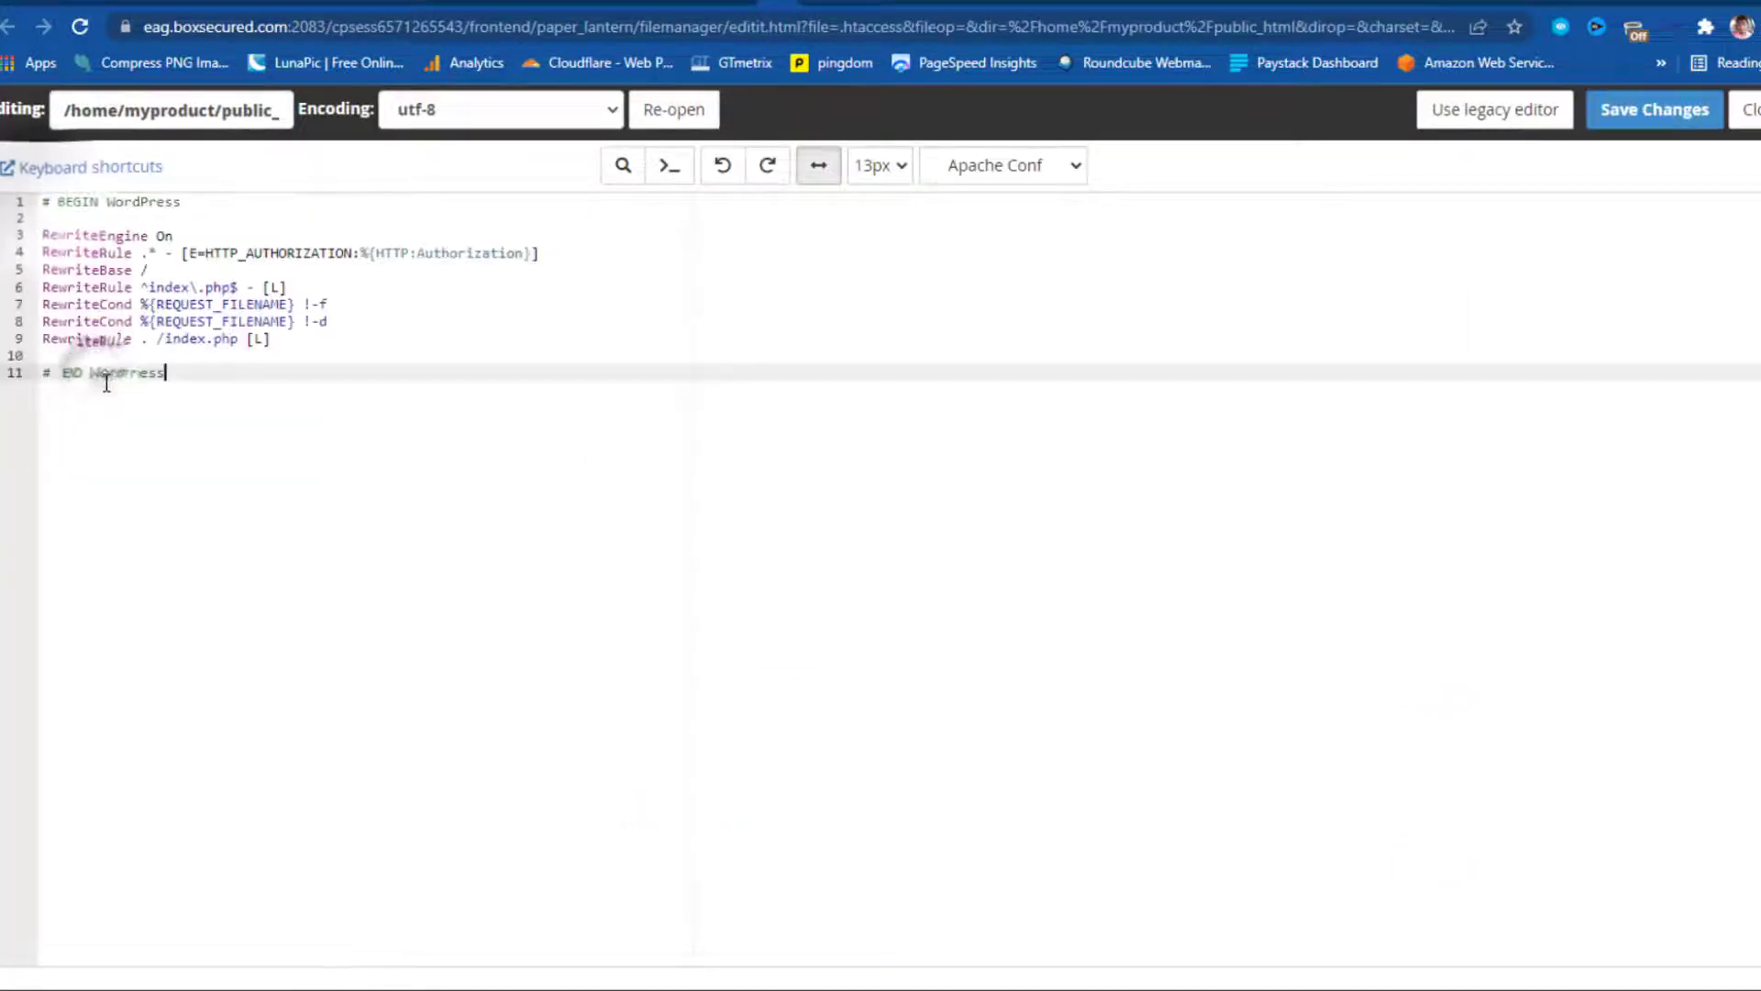
click(1621, 117)
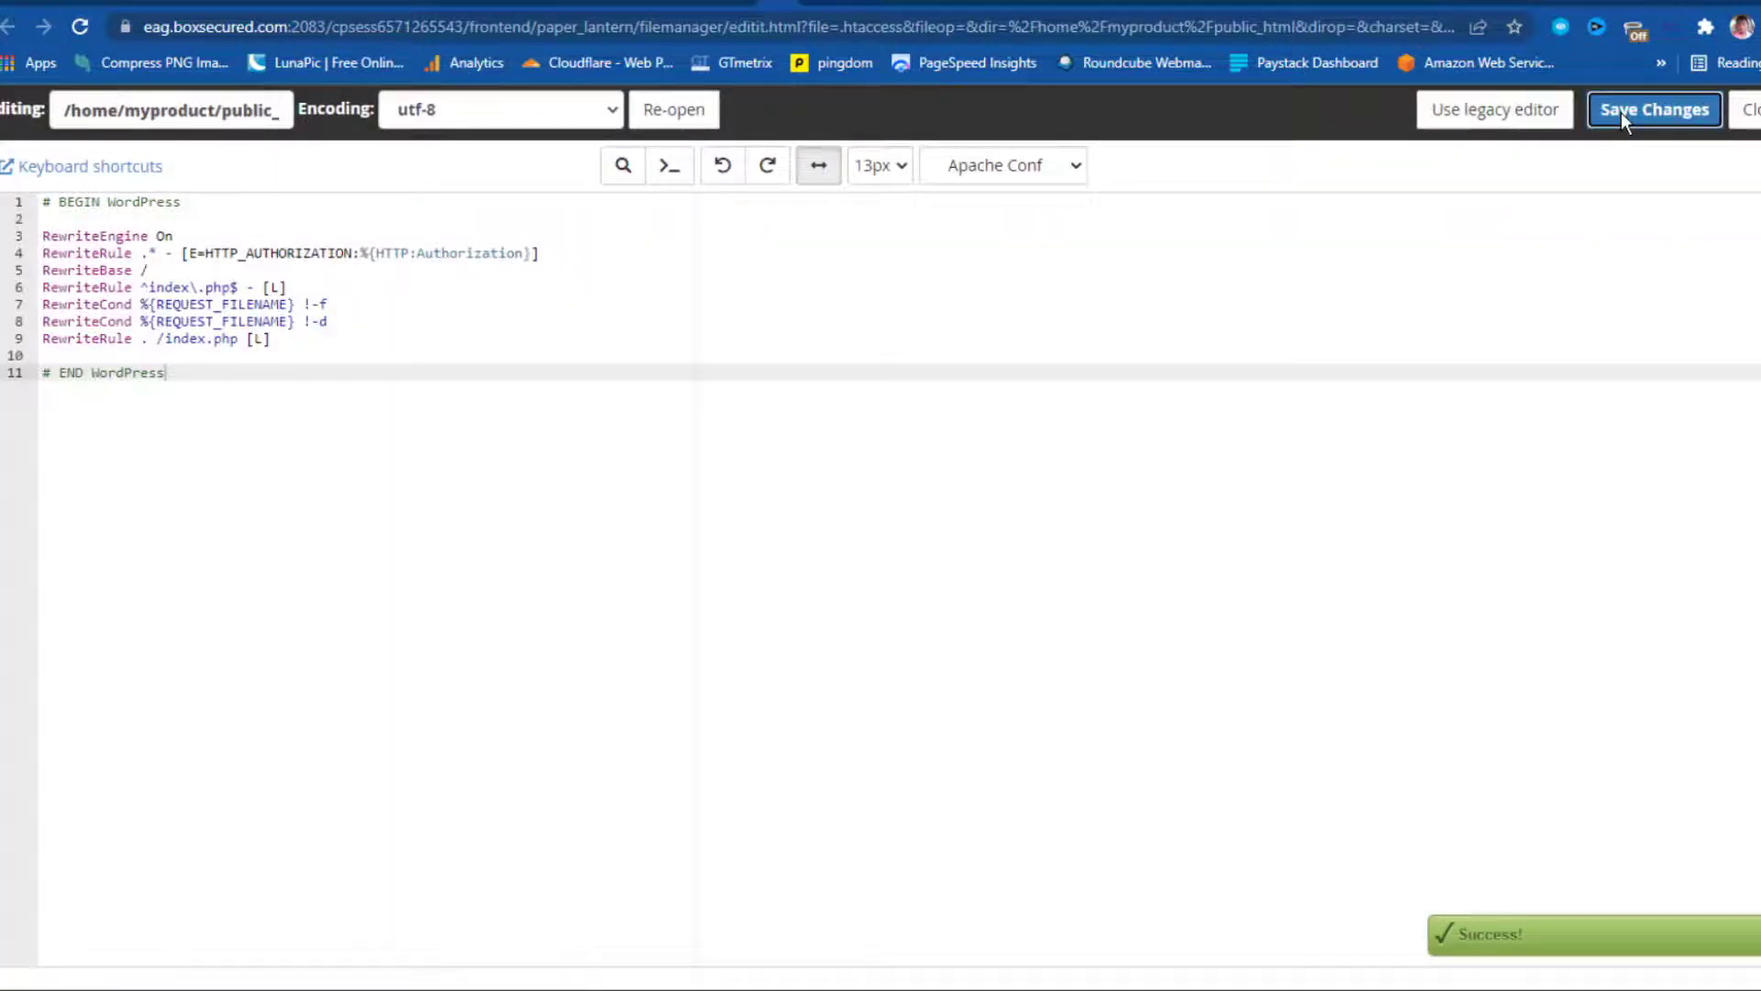
click(1751, 115)
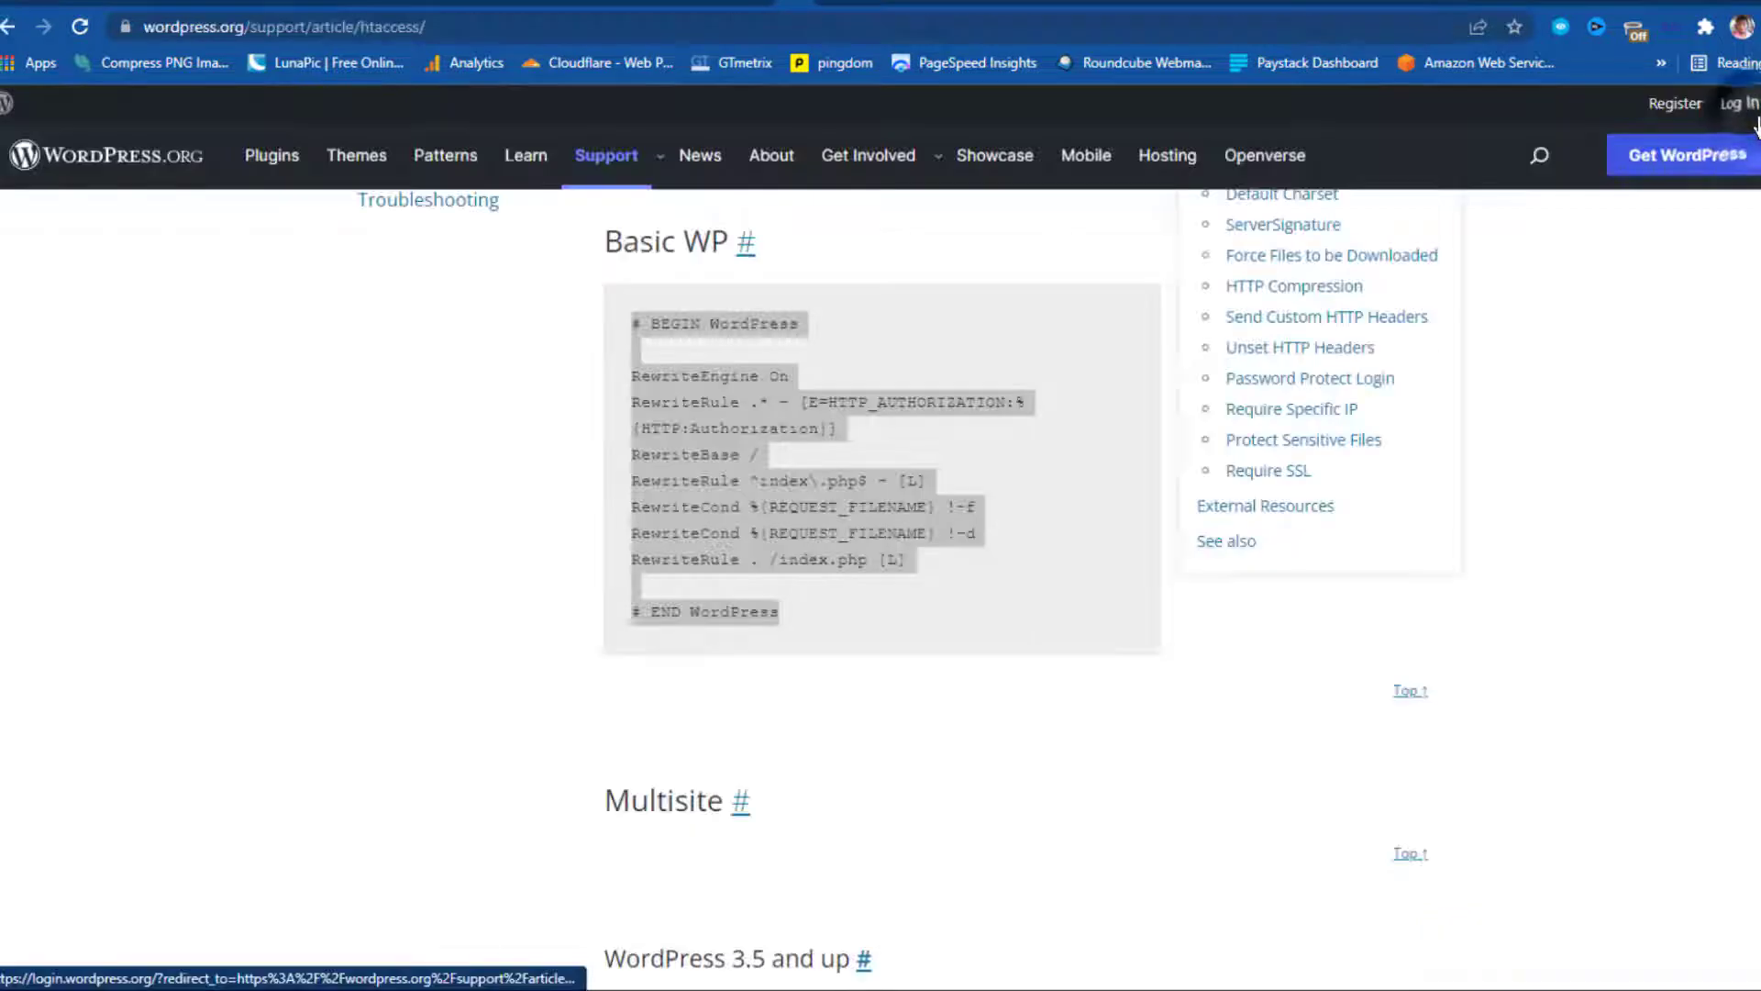
- Reload the site's /login page to test the fix
click(797, 7)
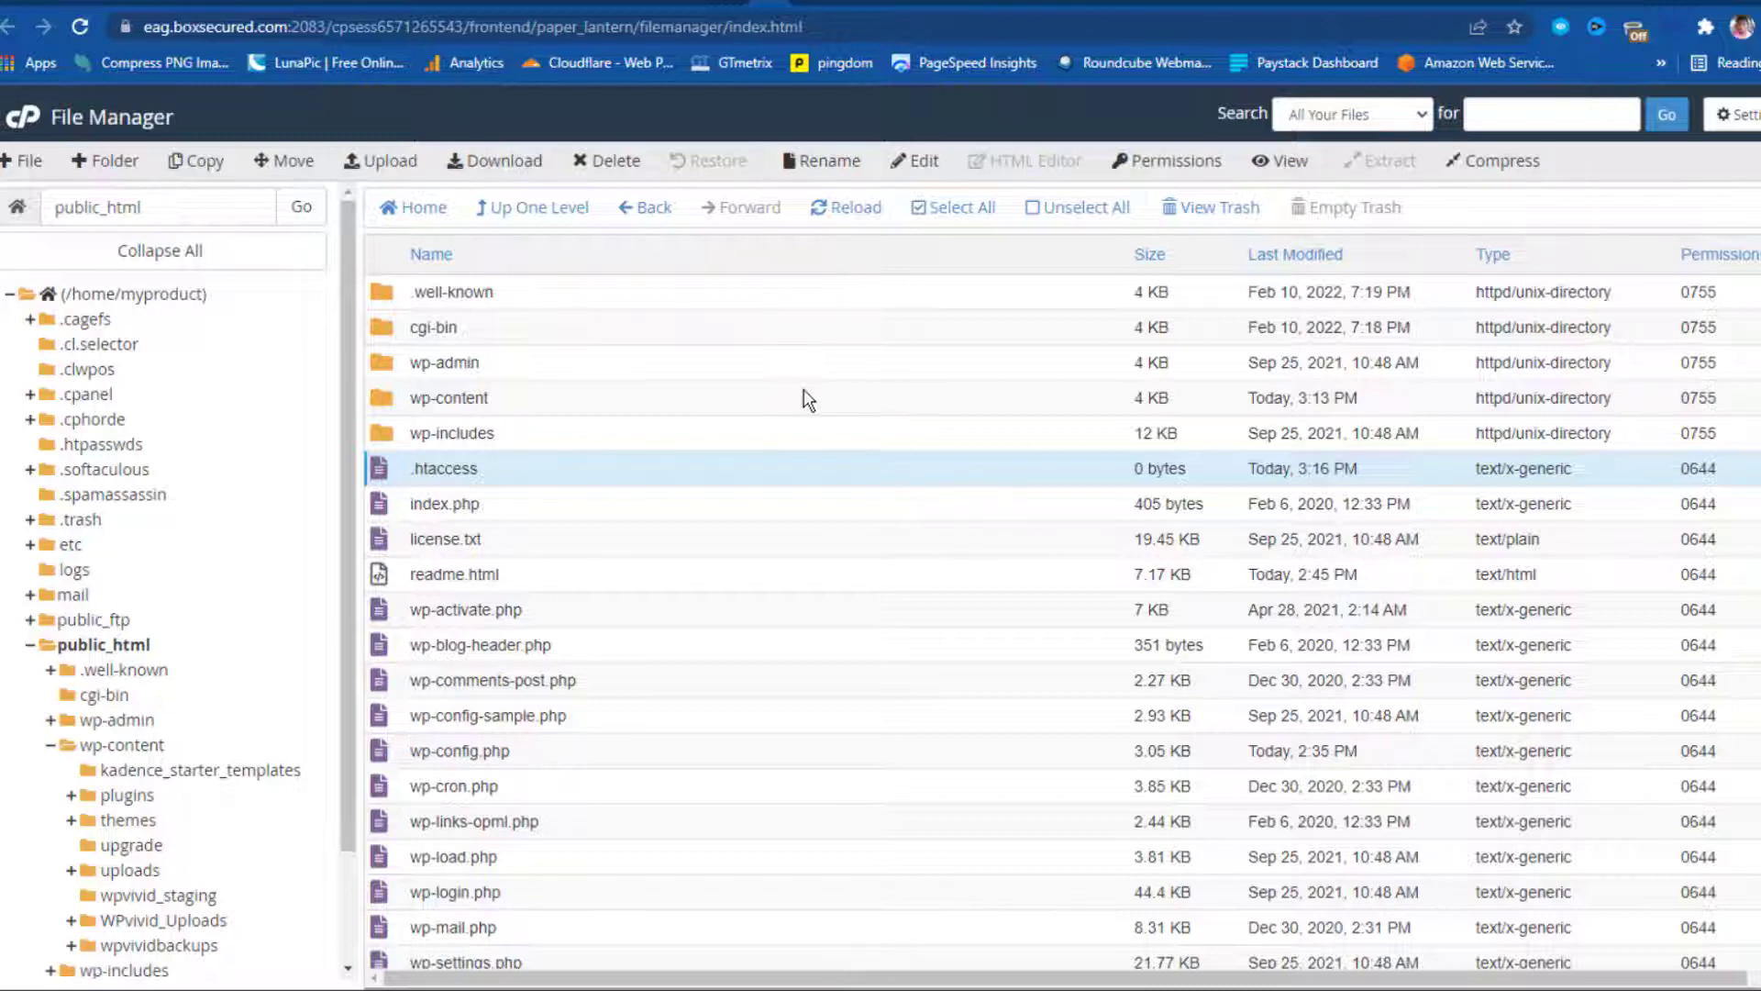
click(209, 8)
click(82, 27)
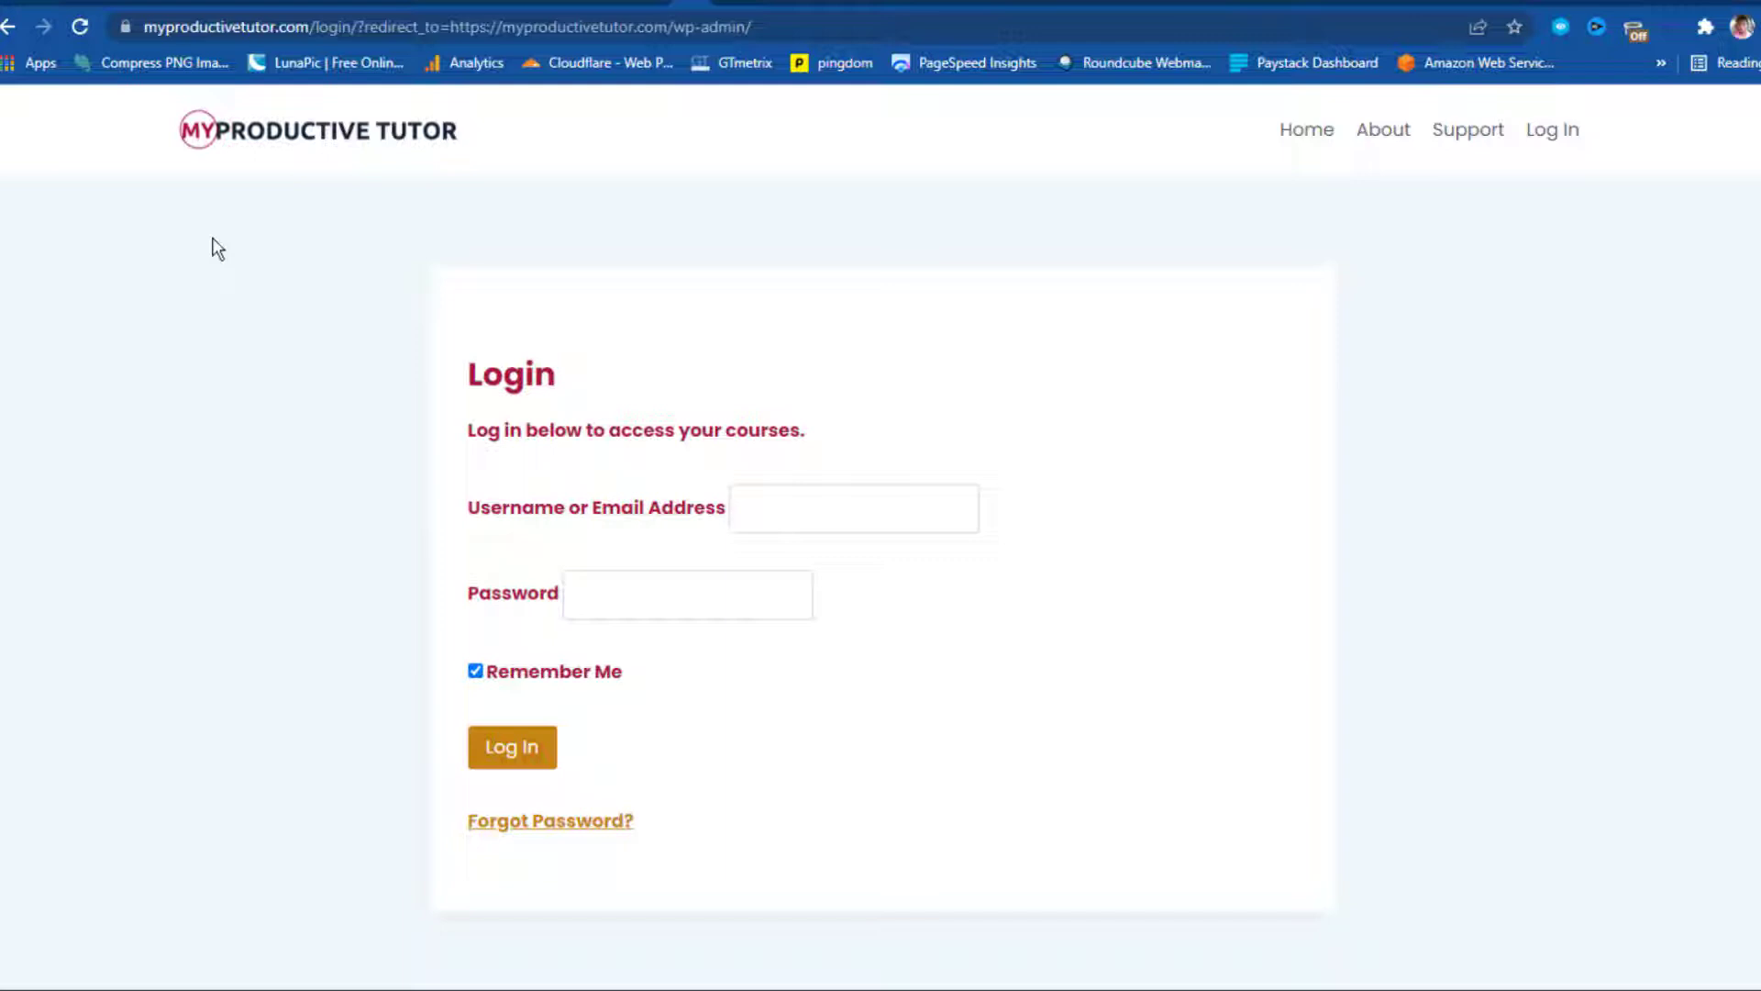
- Visit the About and Support pages from the site menu
click(1388, 131)
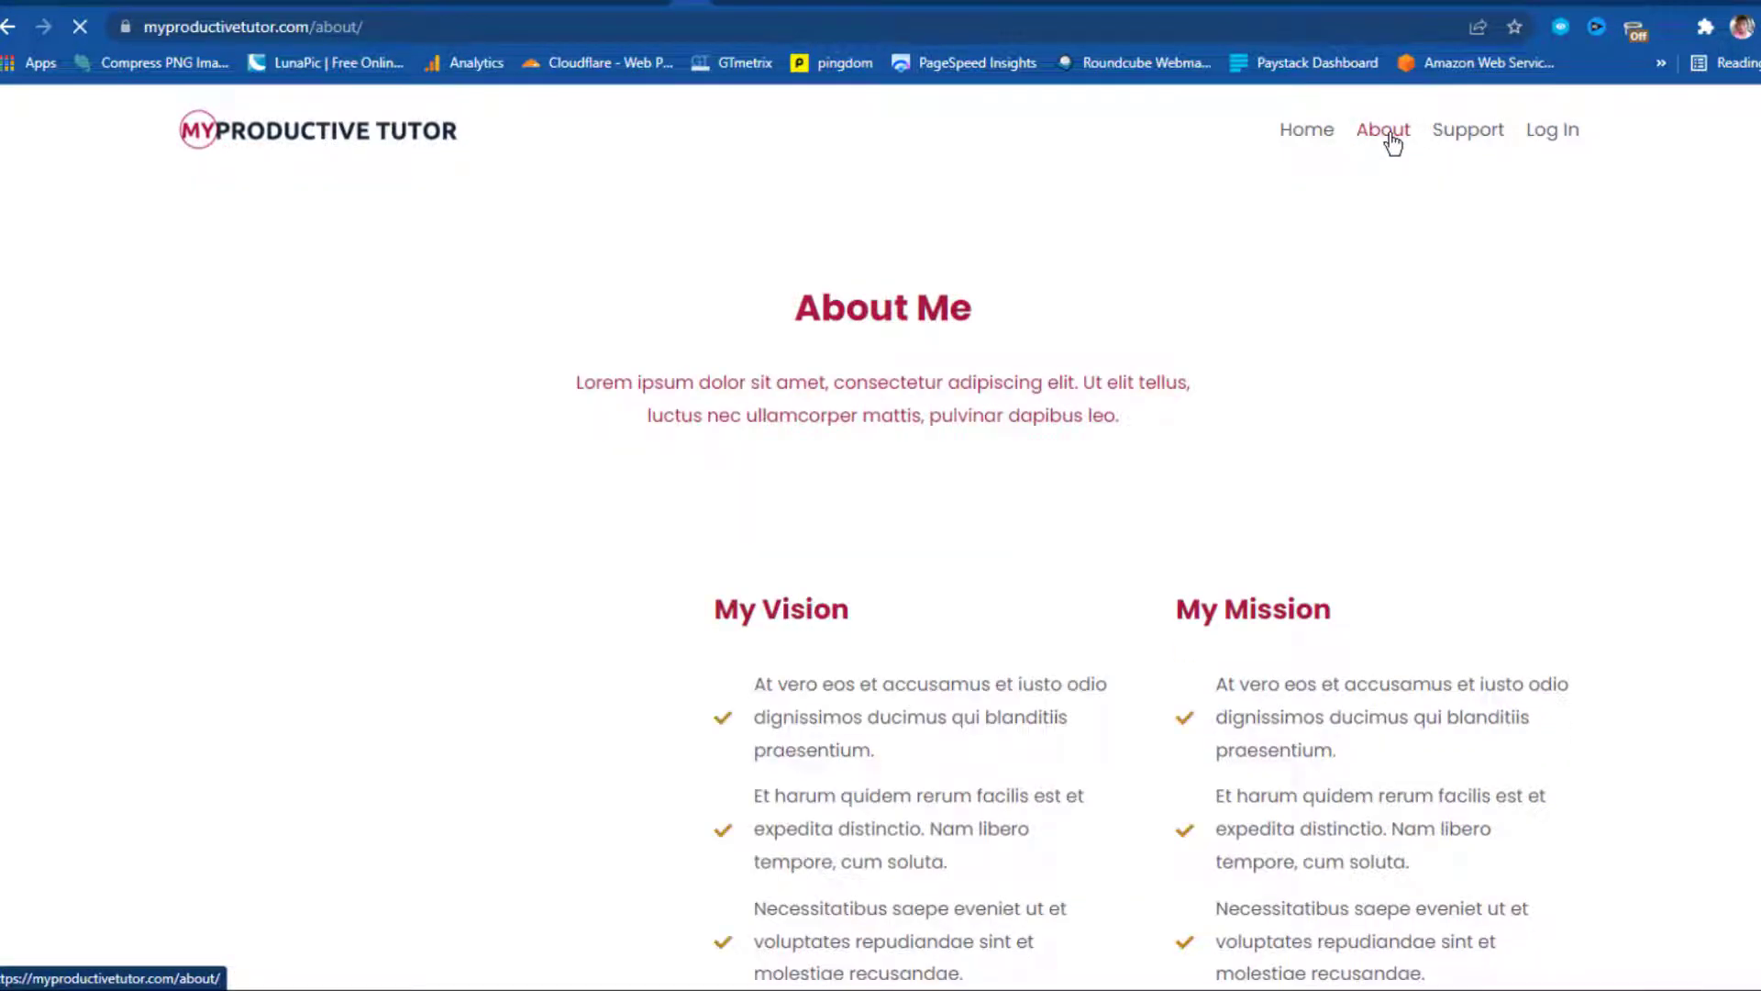
click(1482, 130)
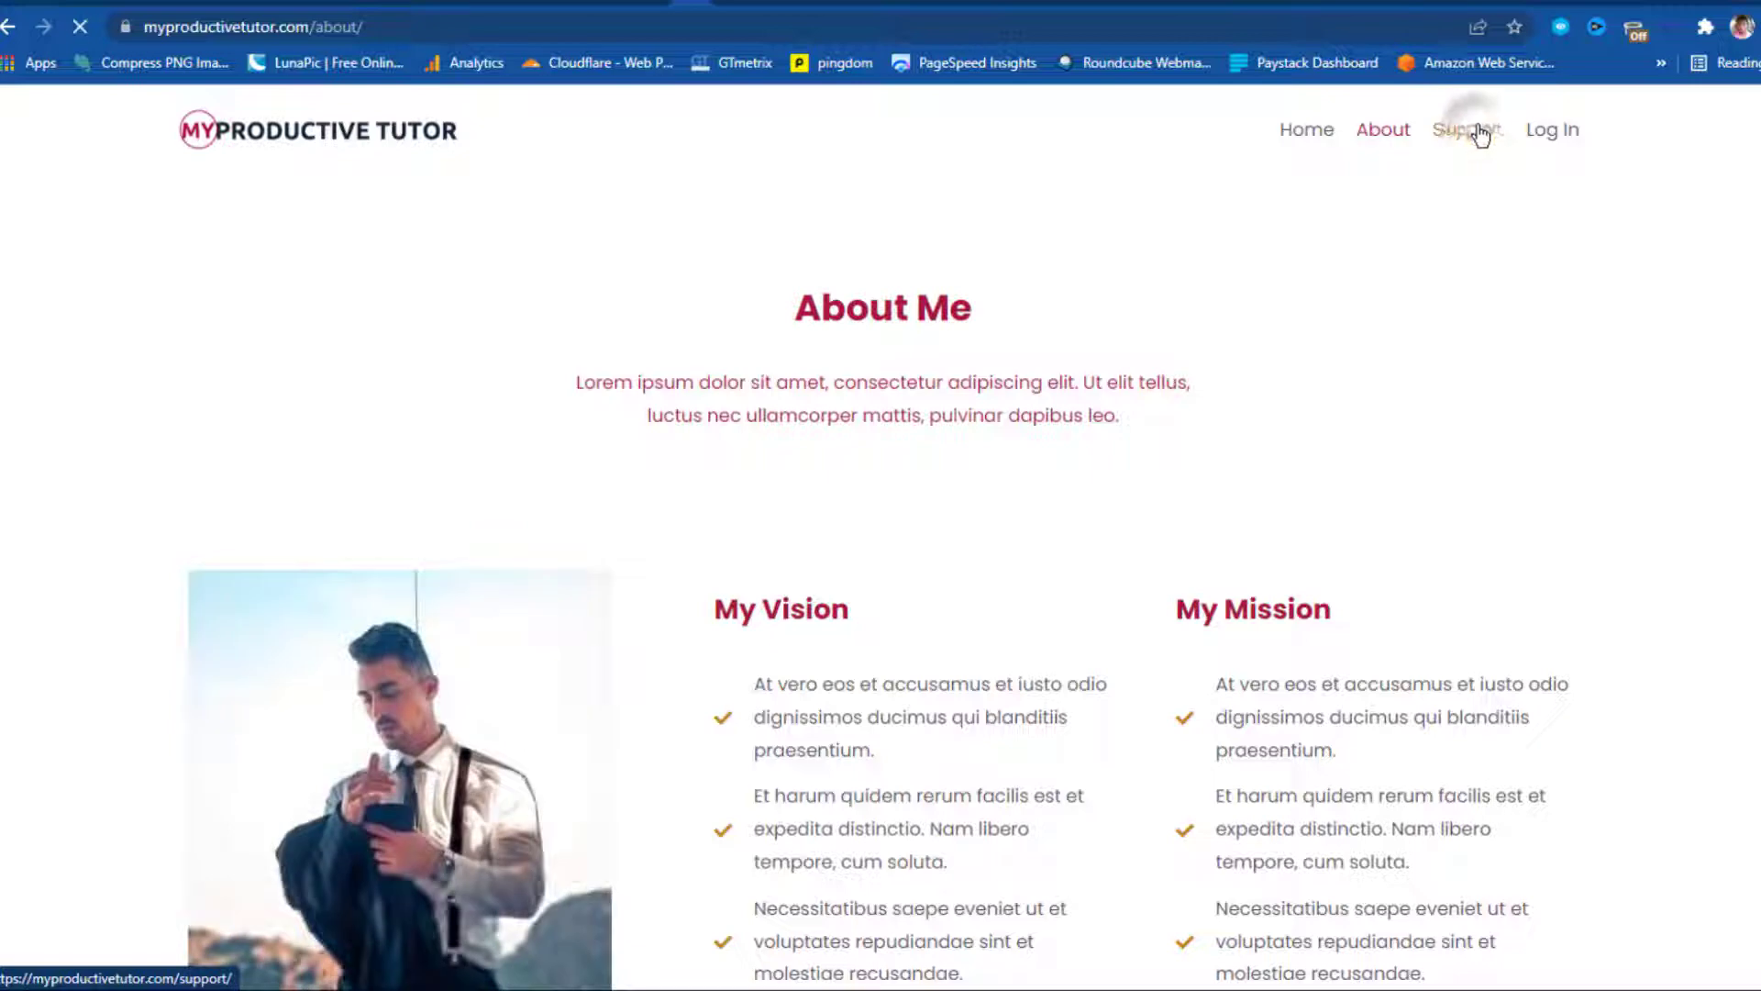